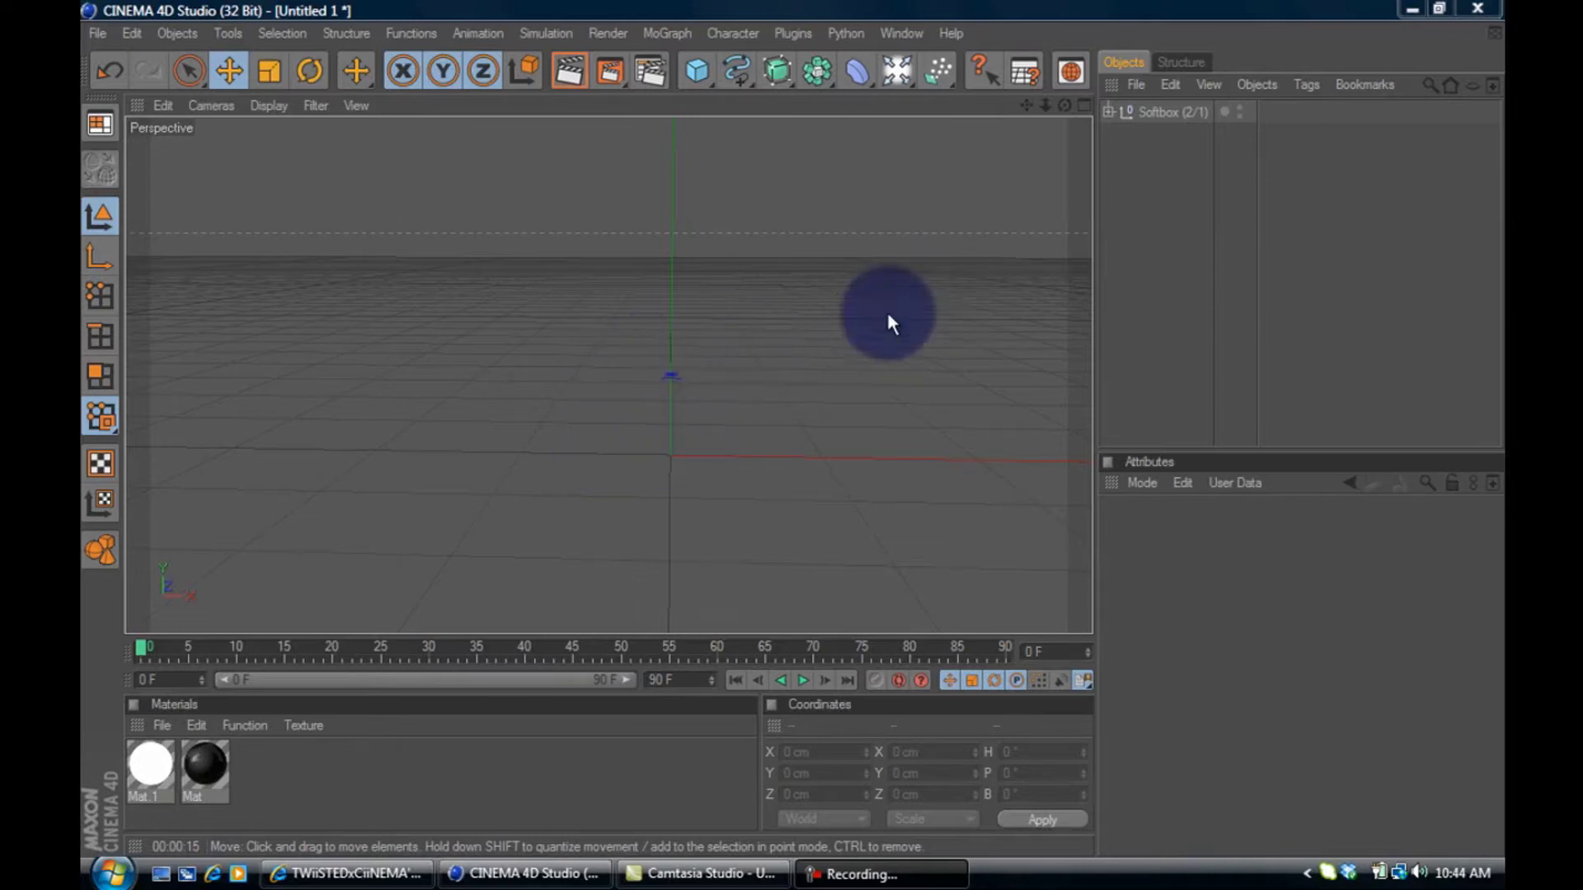
Step: Add a MoText object aligned to Middle with an extrusion depth of 80
{"action": "left_click", "coordinate": [669, 34]}
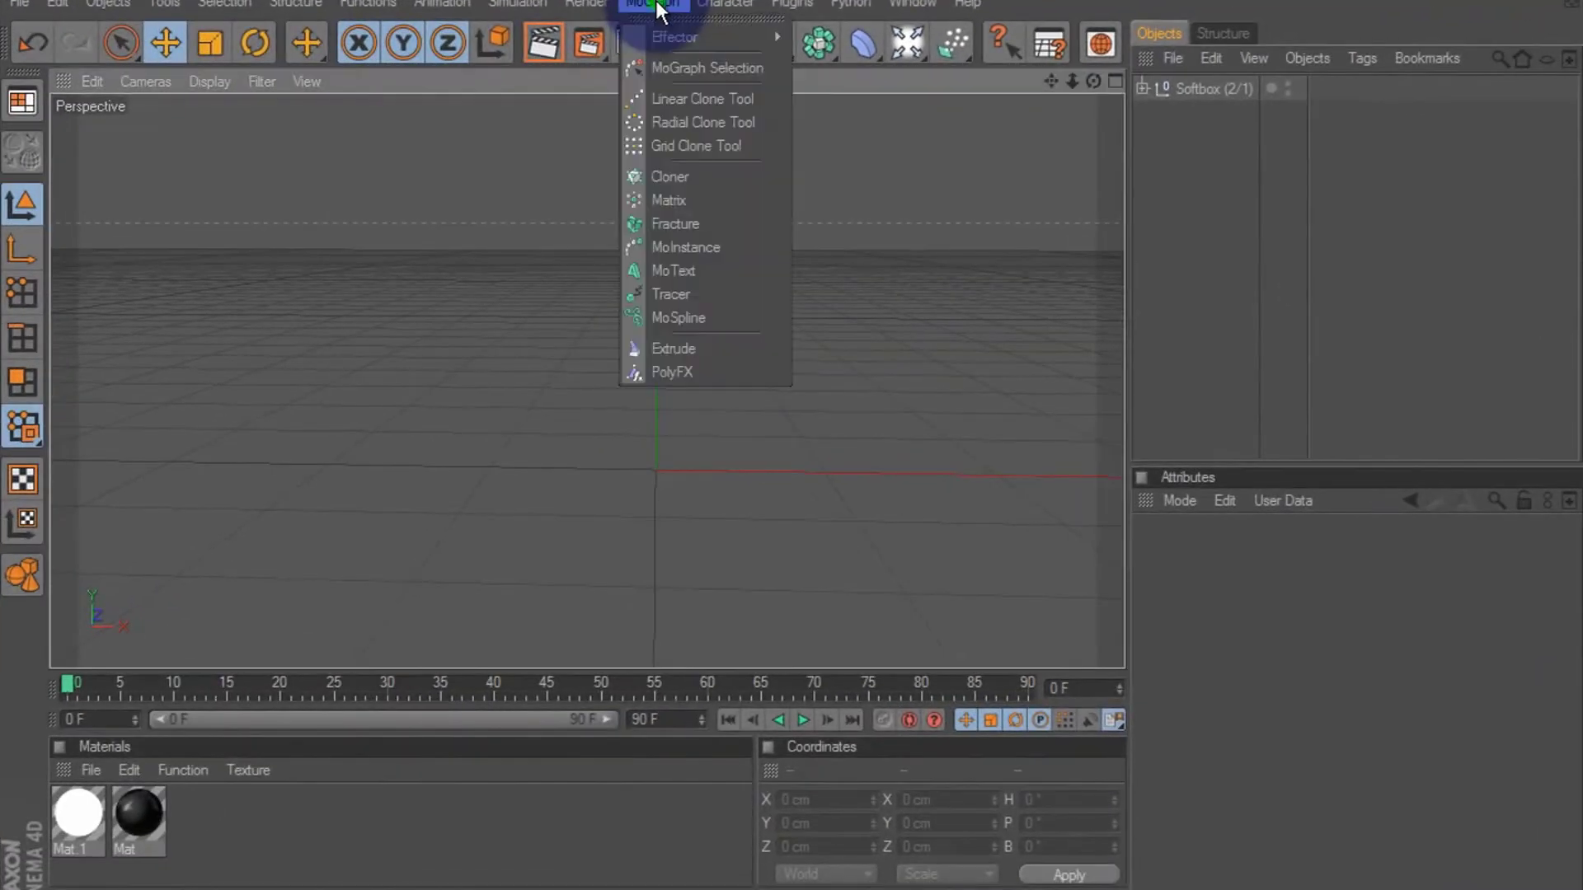
{"action": "left_click", "coordinate": [676, 271]}
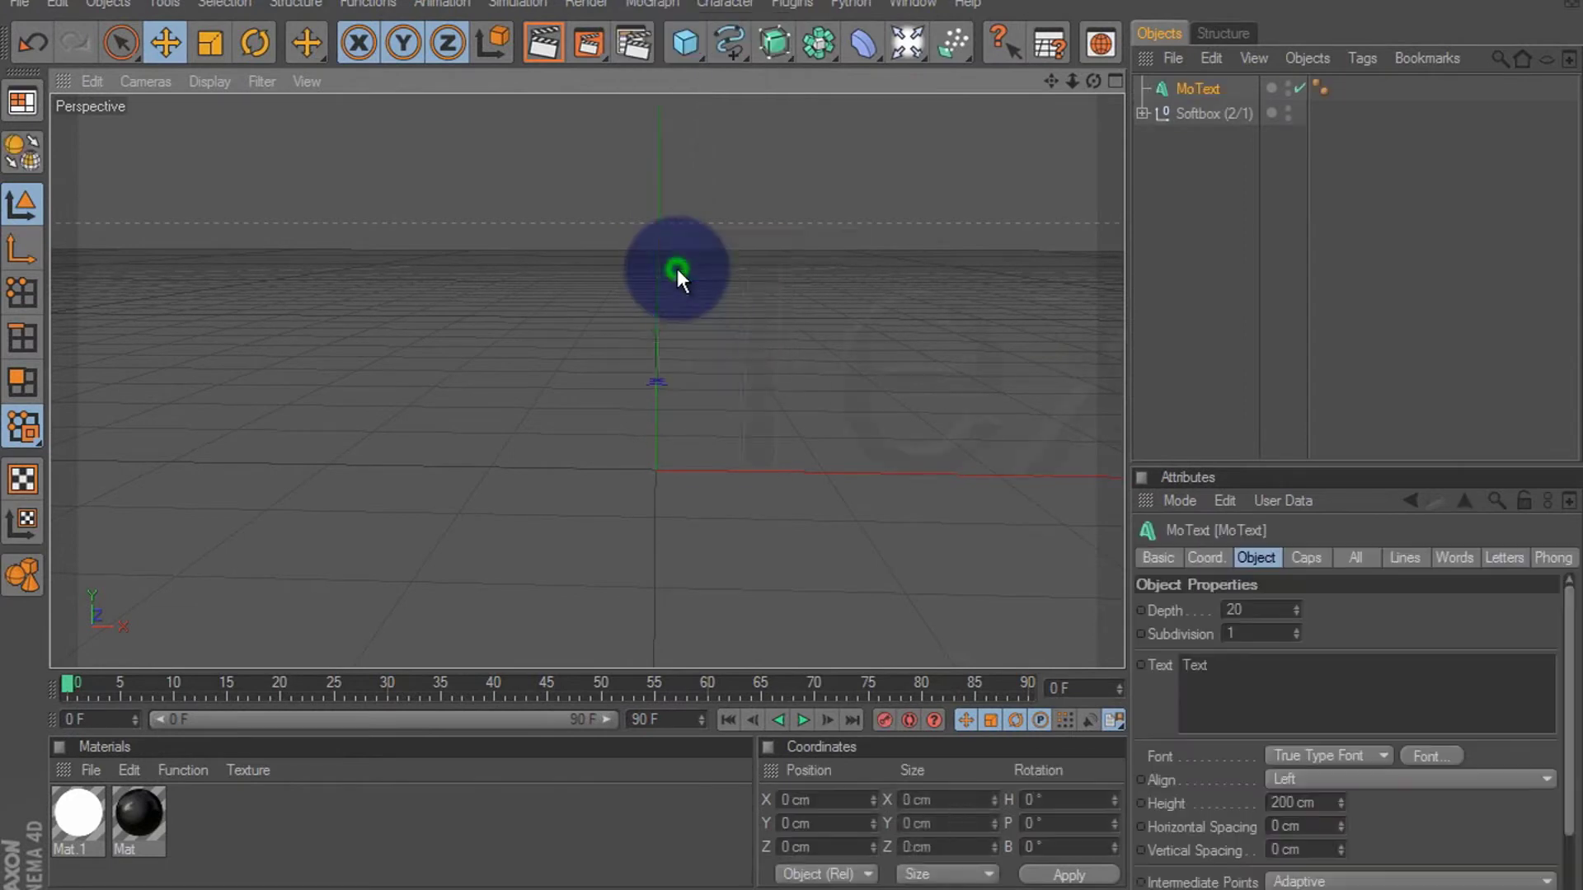
{"action": "left_click", "coordinate": [1335, 779]}
{"action": "left_click", "coordinate": [1314, 825]}
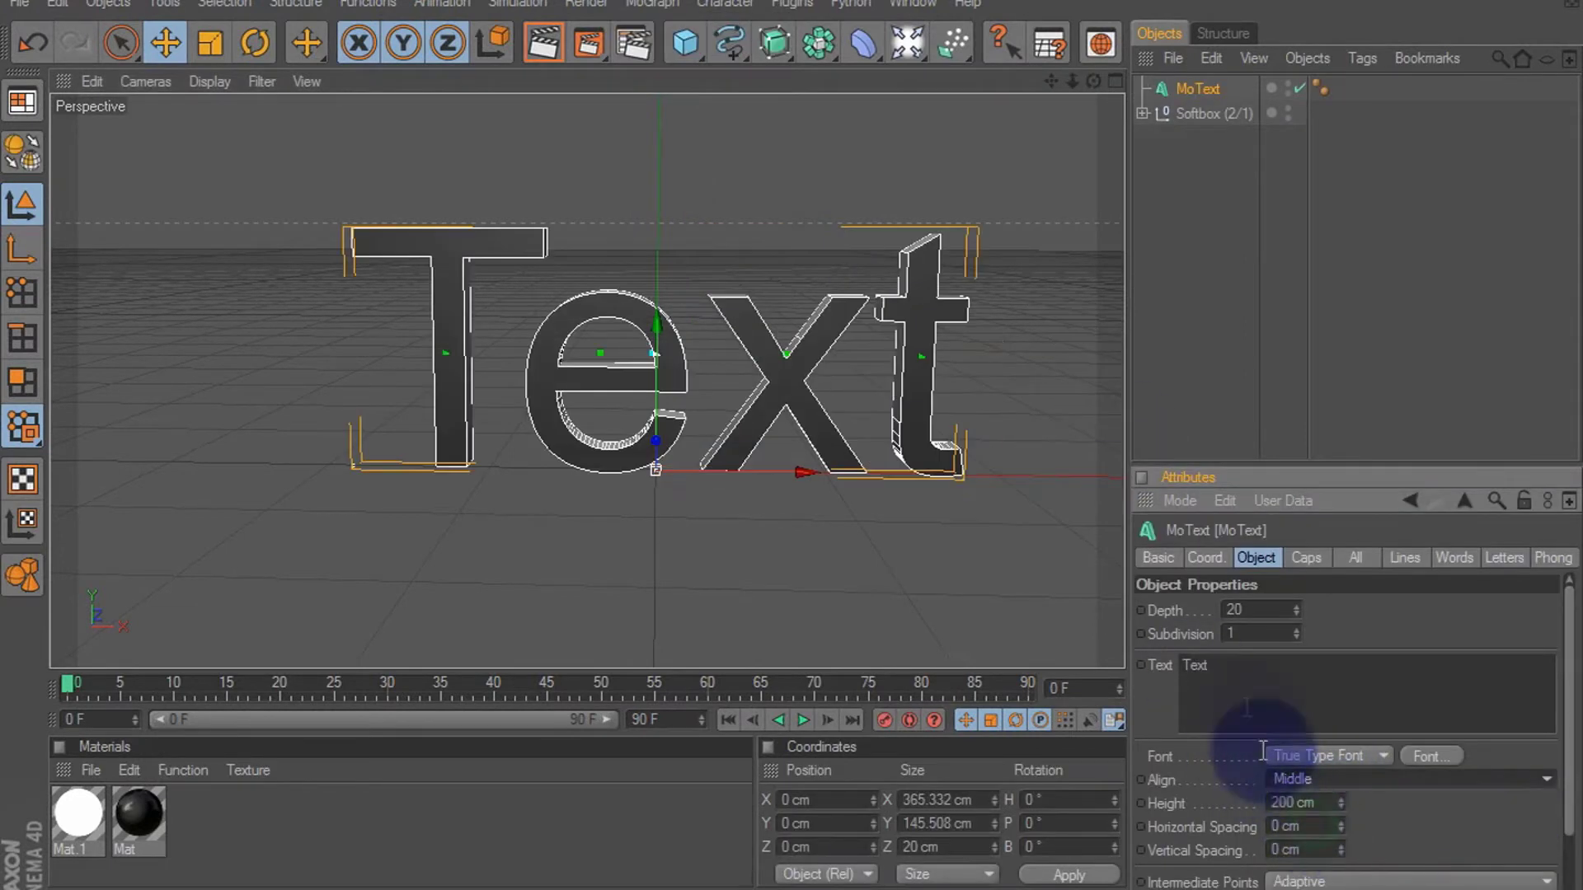
{"action": "double_click", "coordinate": [1244, 609]}
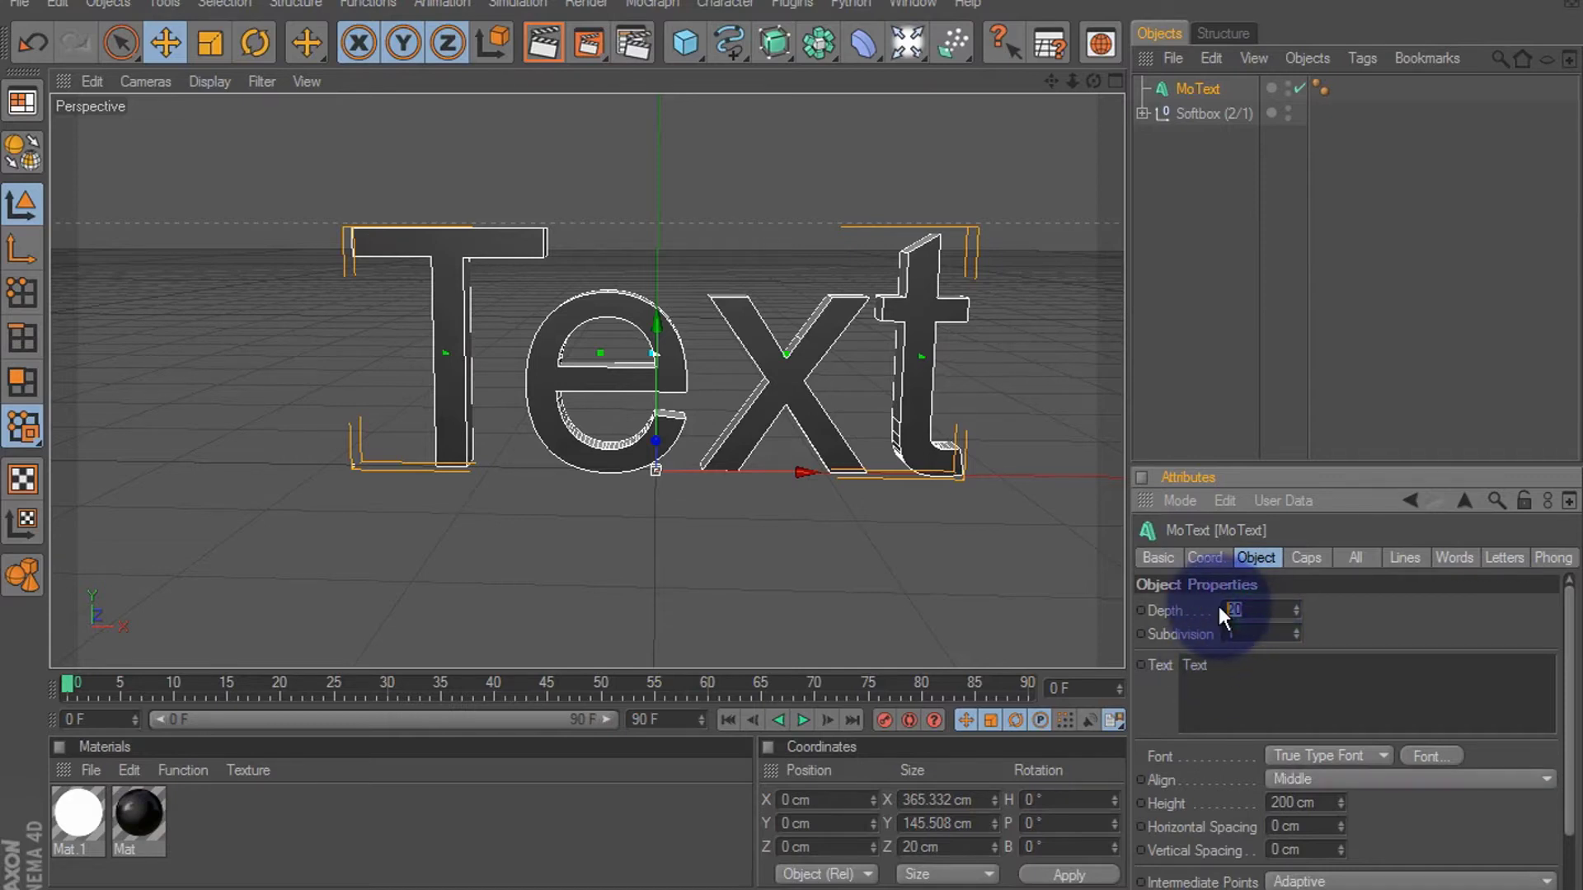
{"action": "type", "text": "80"}
Step: Set the front and back caps to Fillet Cap with 5 steps and 3 cm radius
{"action": "left_click", "coordinate": [1306, 557]}
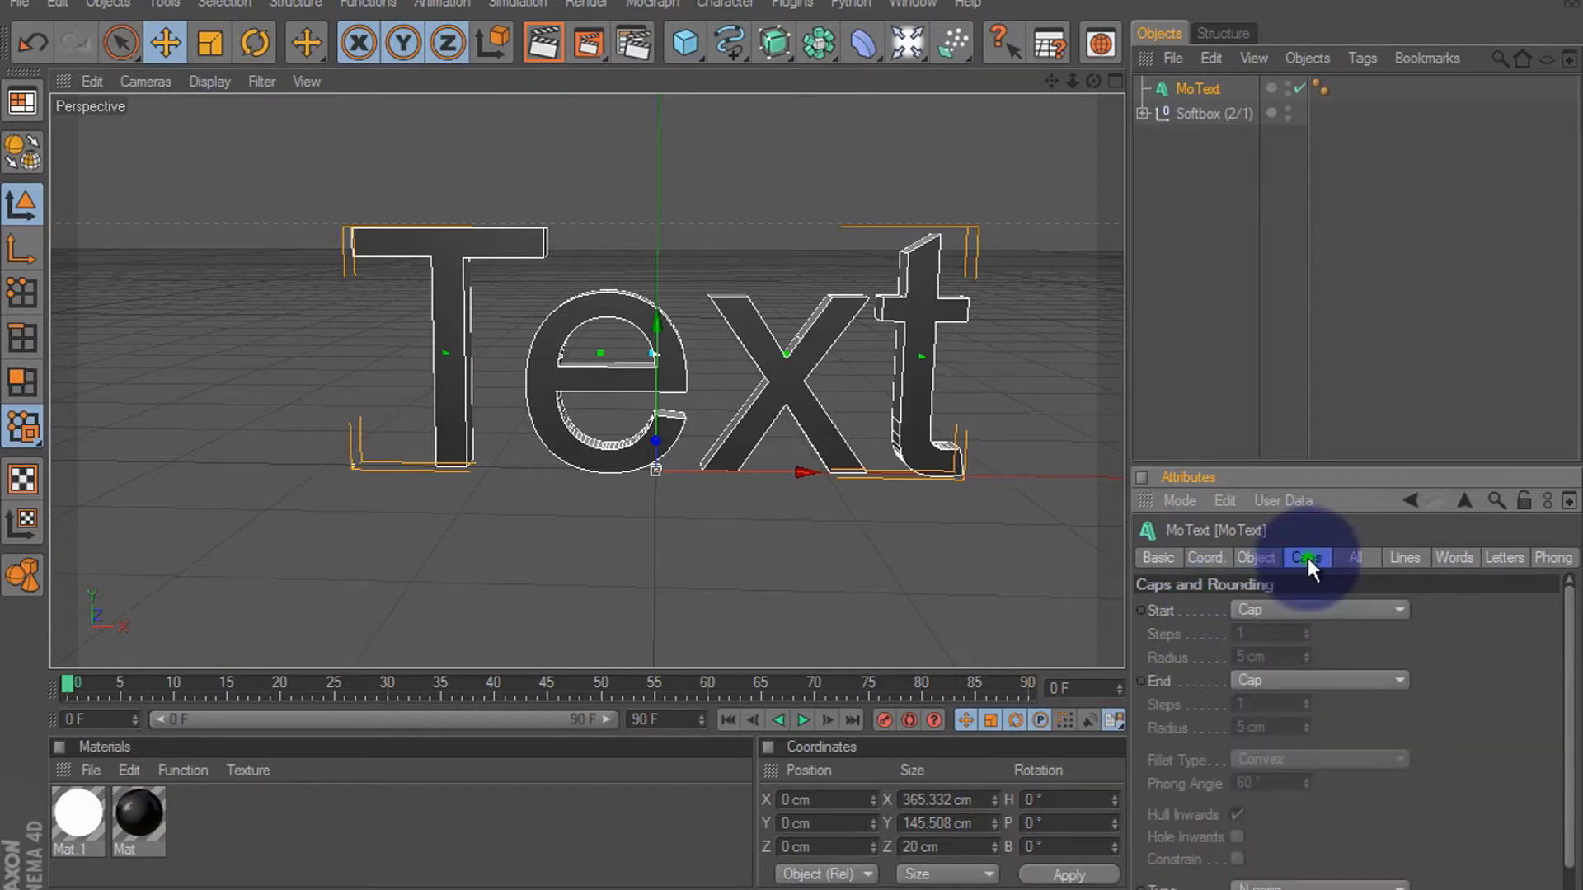
{"action": "left_click", "coordinate": [1287, 610]}
{"action": "left_click", "coordinate": [1279, 703]}
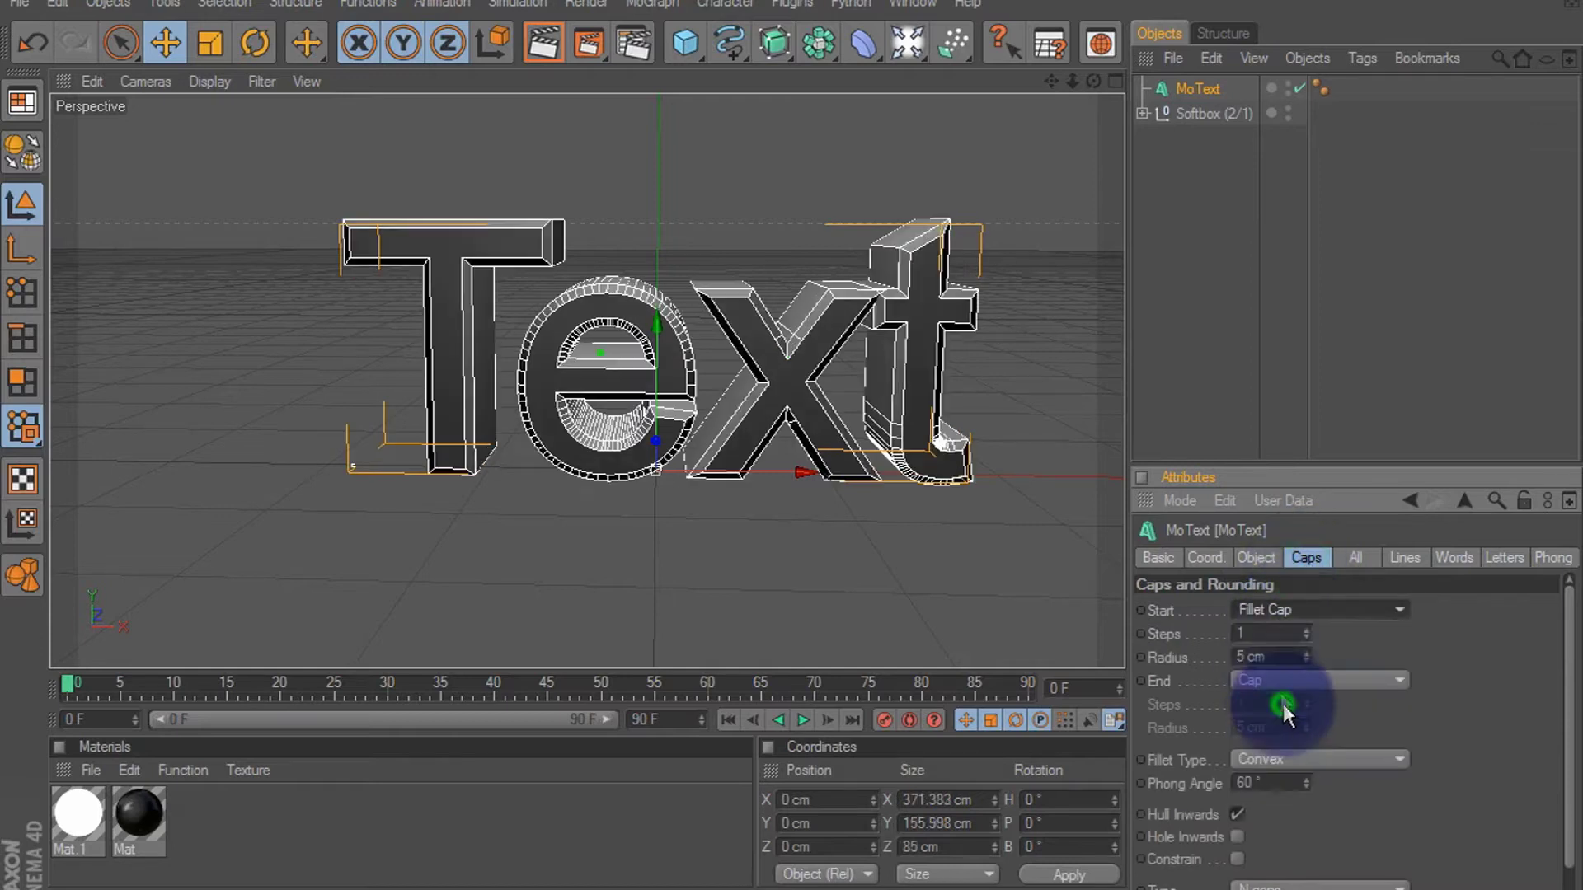
{"action": "double_click", "coordinate": [1261, 633]}
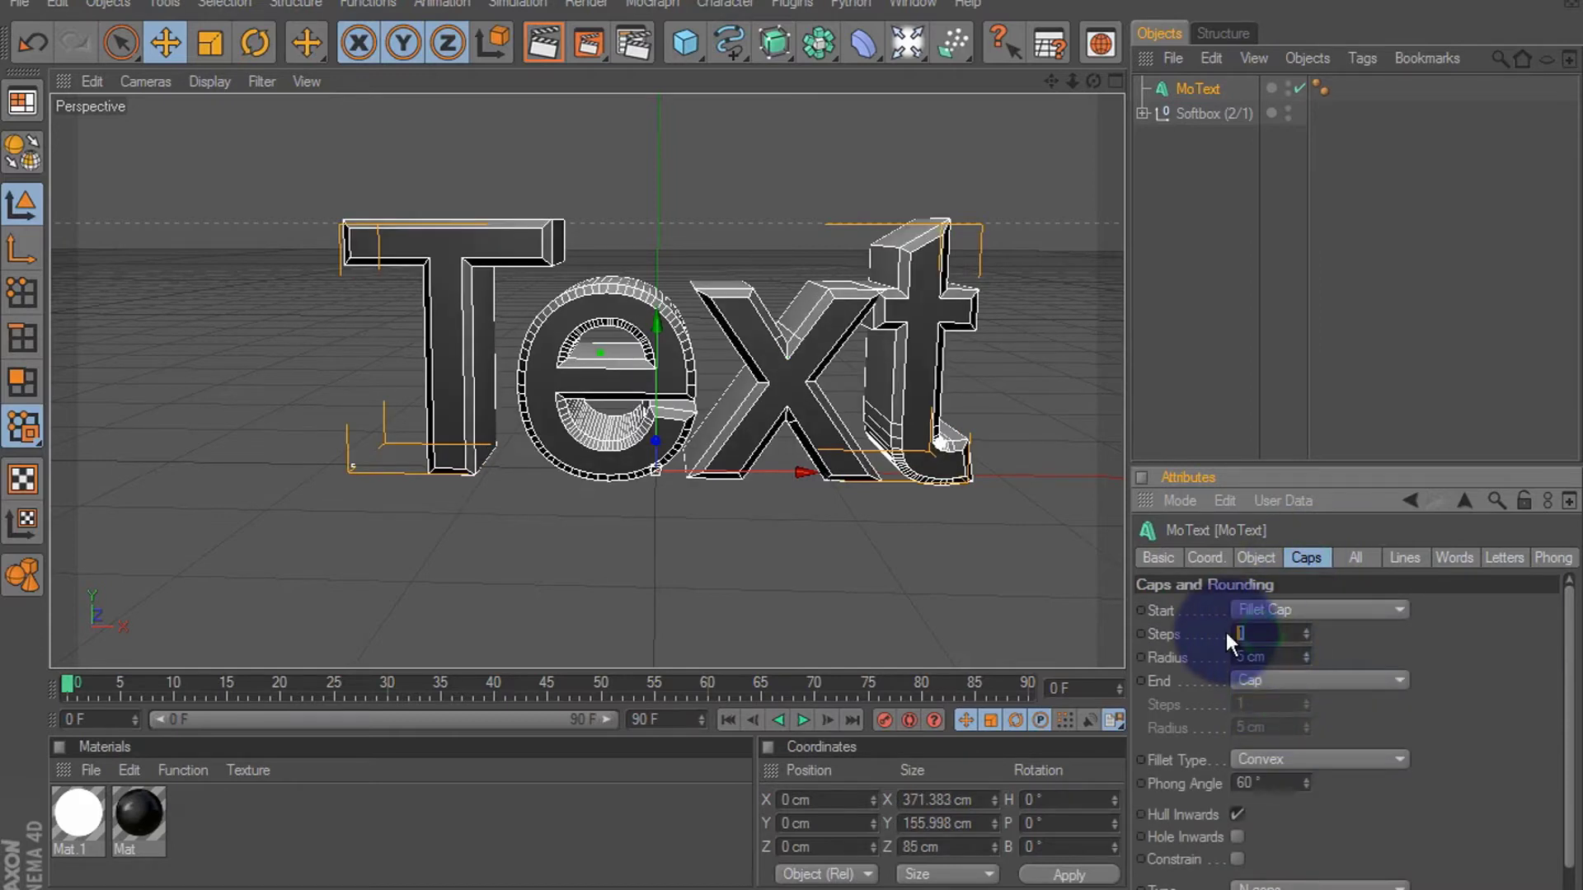
{"action": "type", "text": "5"}
{"action": "double_click", "coordinate": [1234, 656]}
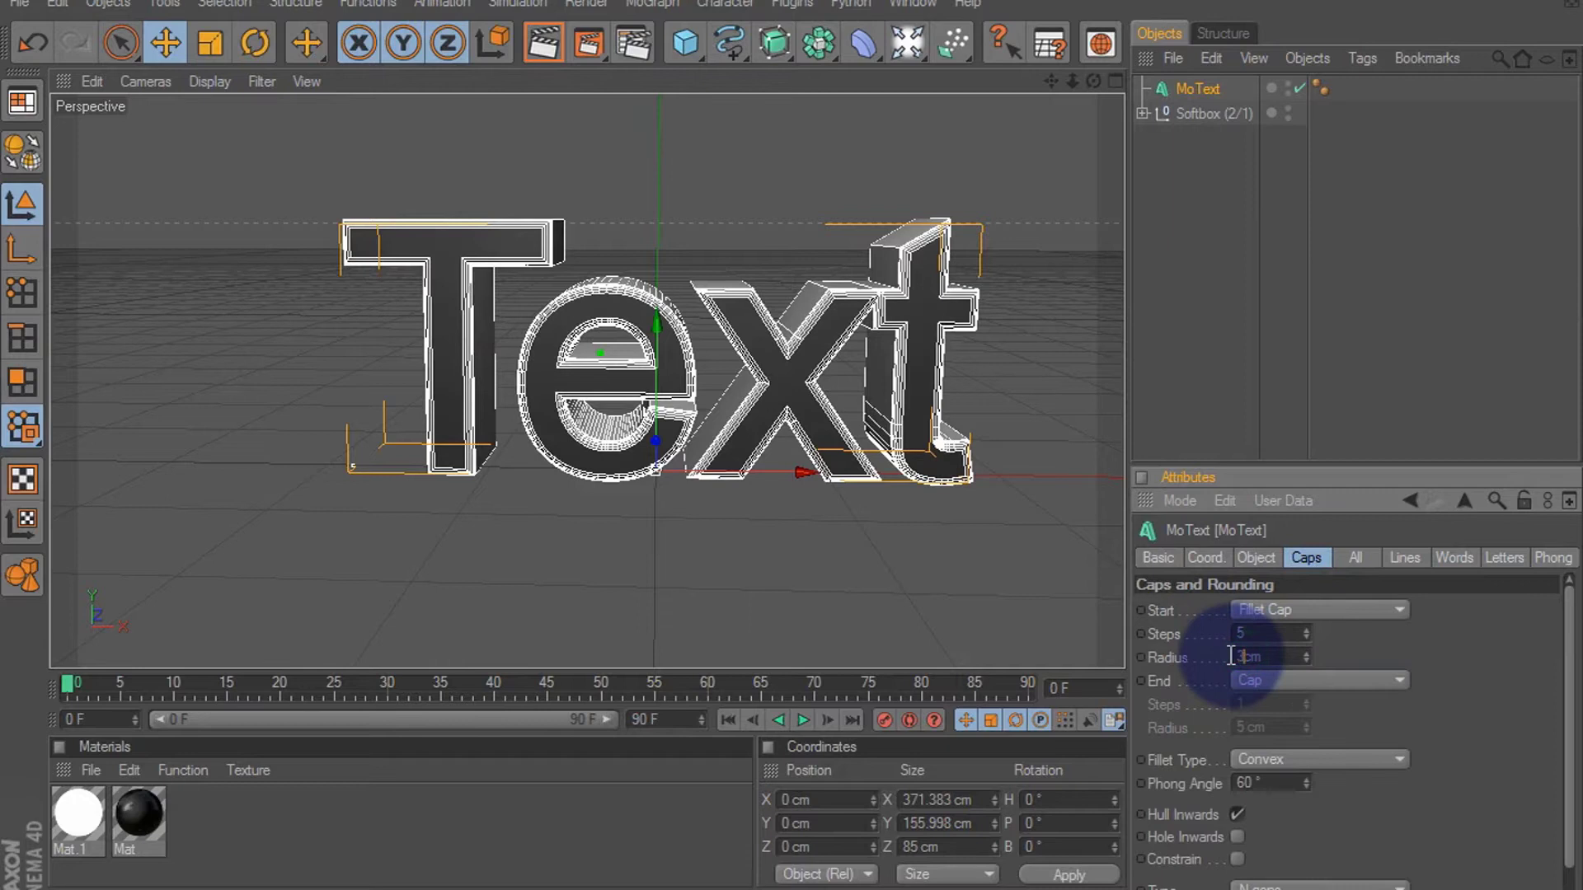
{"action": "left_click", "coordinate": [1278, 680]}
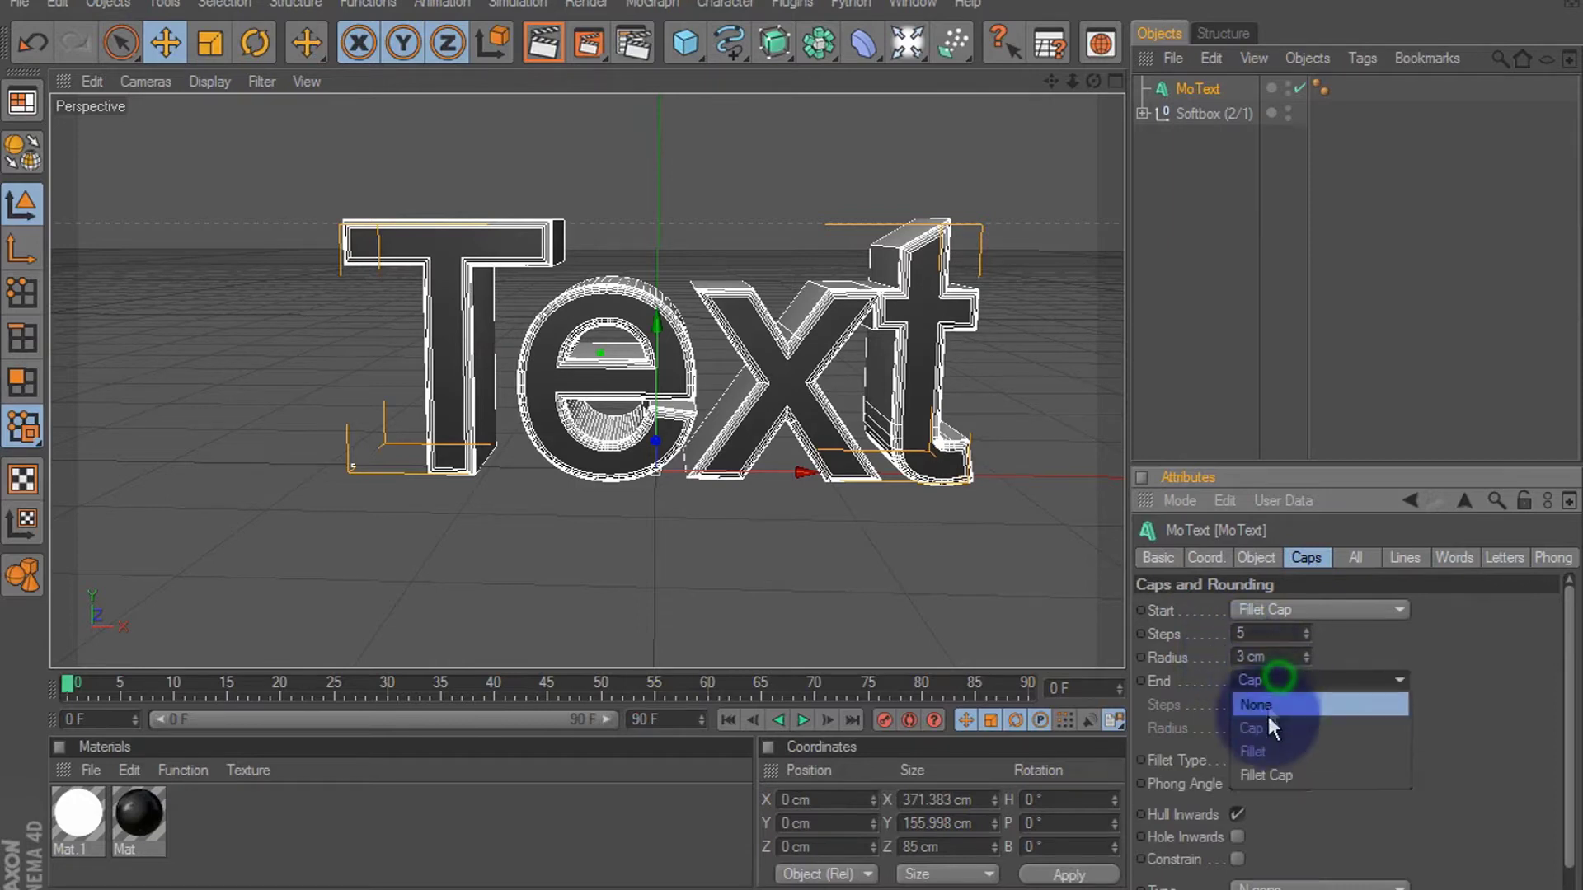
{"action": "left_click", "coordinate": [1278, 772]}
{"action": "double_click", "coordinate": [1208, 704]}
{"action": "type", "text": "5"}
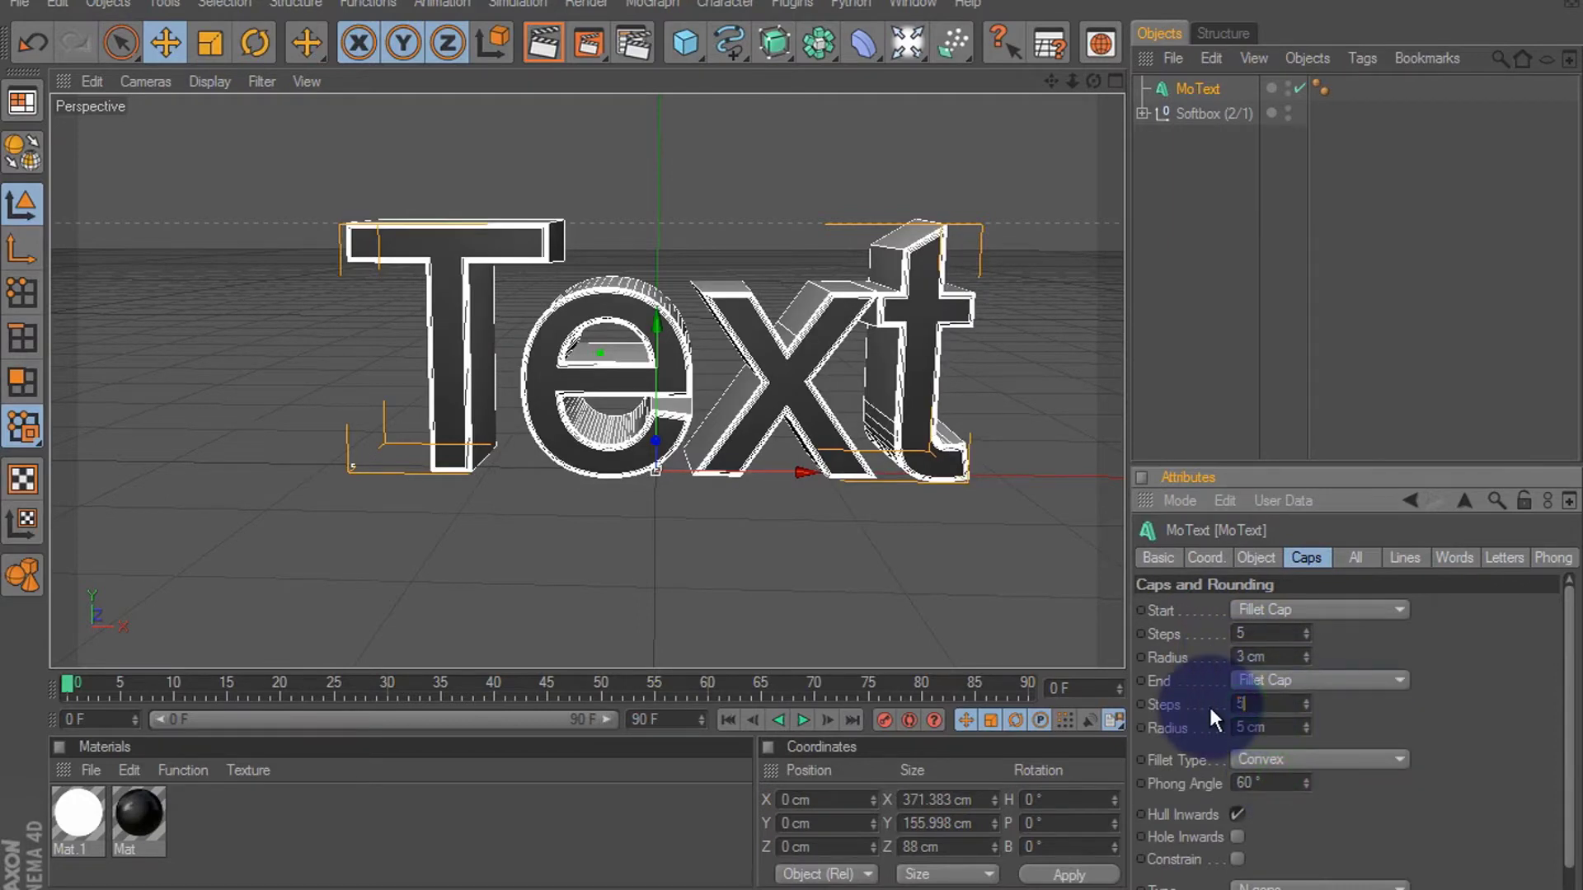
{"action": "key", "text": "Tab"}
{"action": "type", "text": "3"}
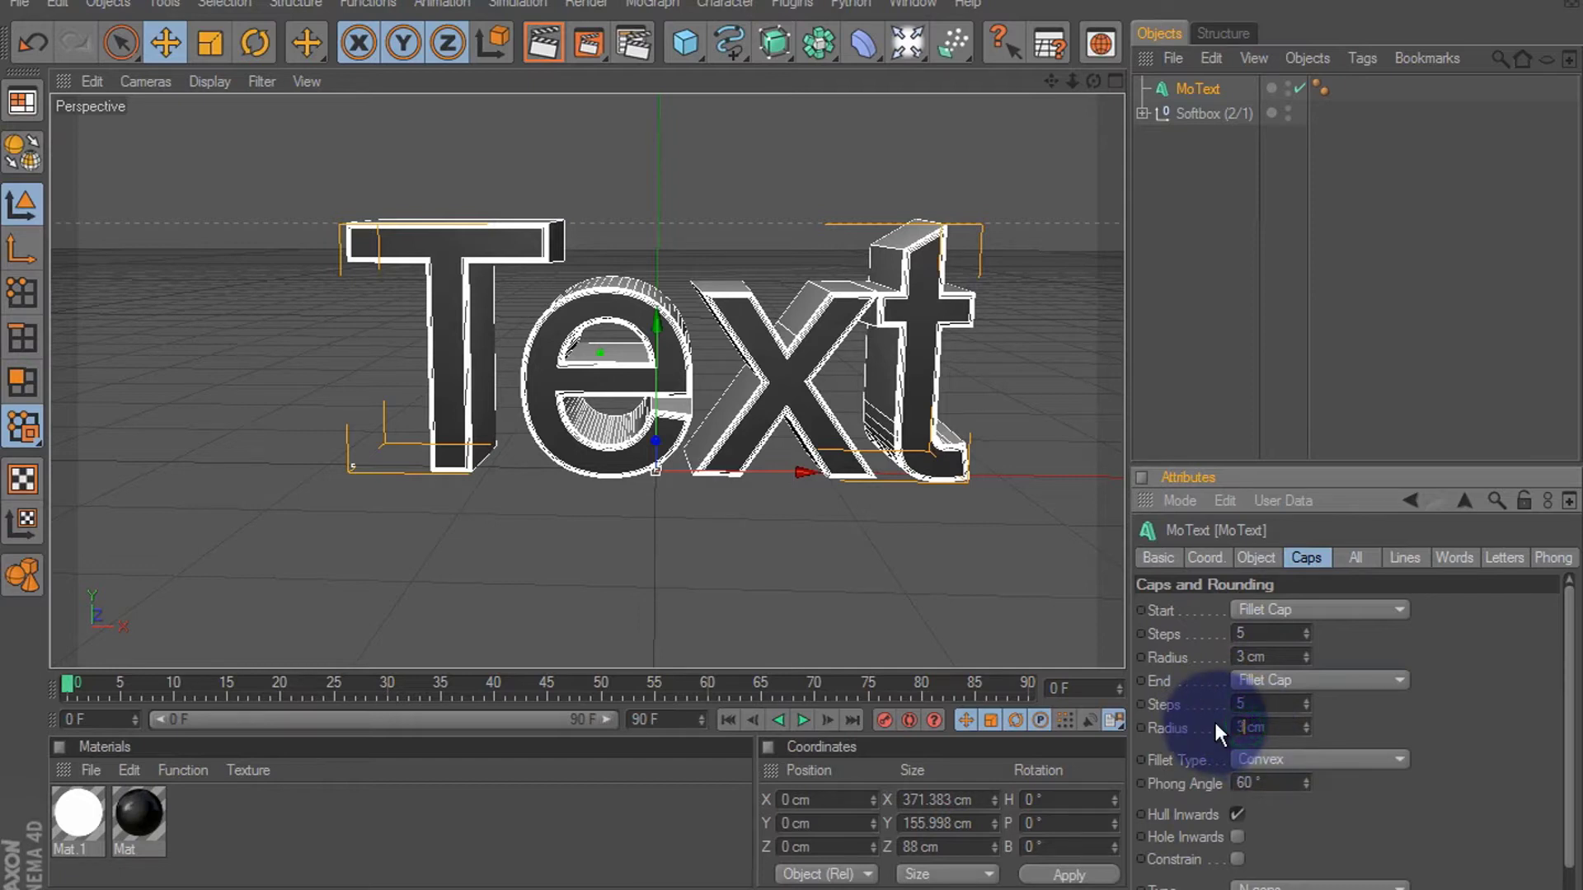
Step: Replace the MoText's default word with 'SLIME'
{"action": "left_click", "coordinate": [1256, 557]}
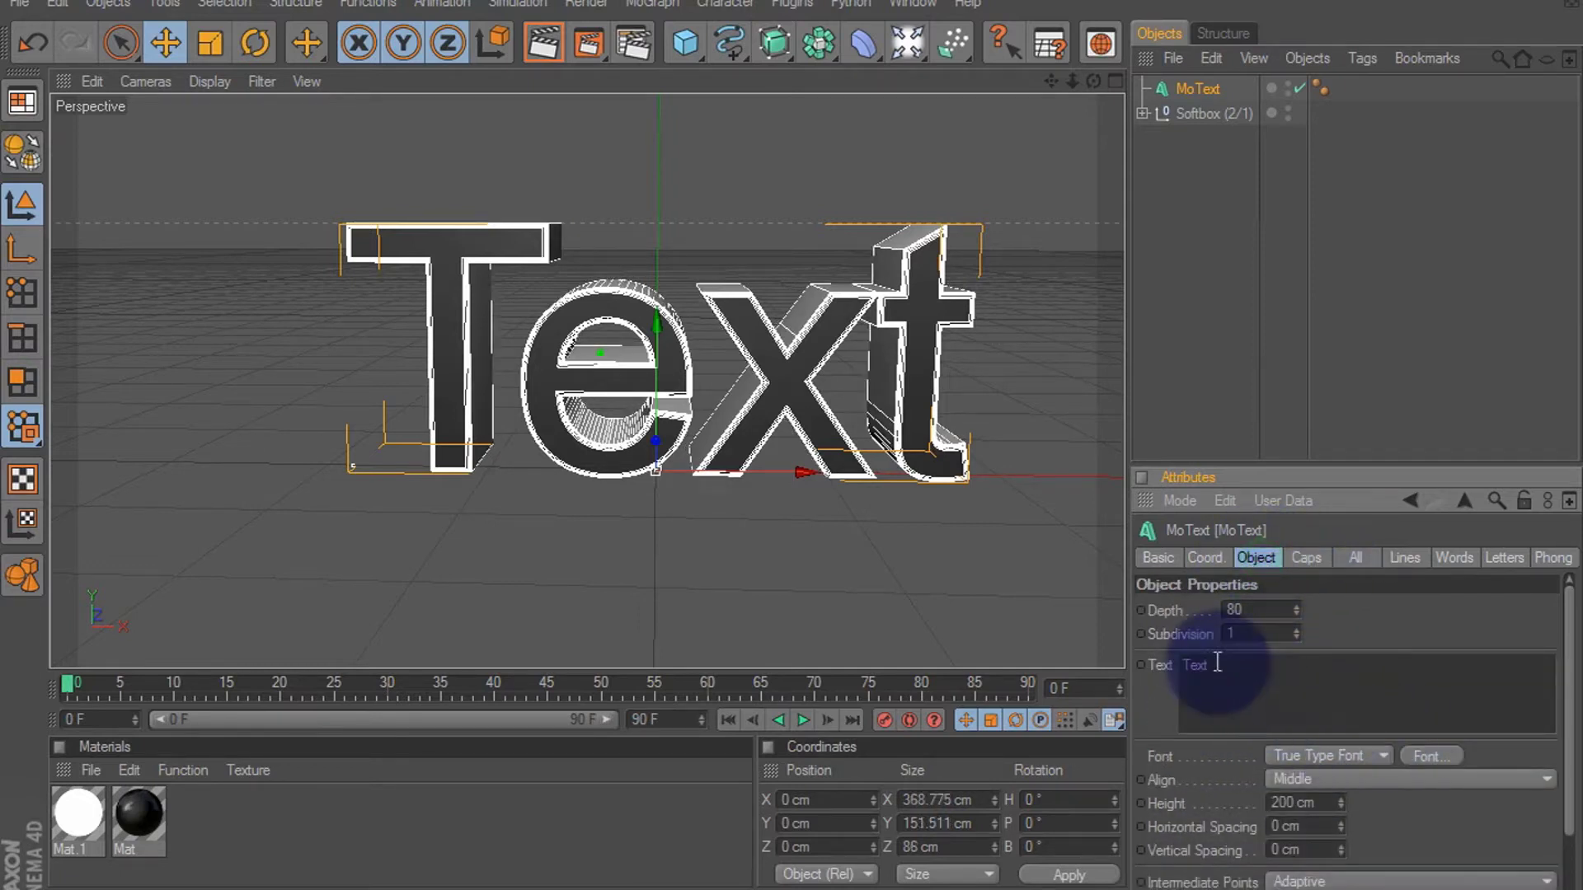
{"action": "left_click_drag", "start_coordinate": [1217, 663], "coordinate": [1162, 670]}
{"action": "type", "text": "sl"}
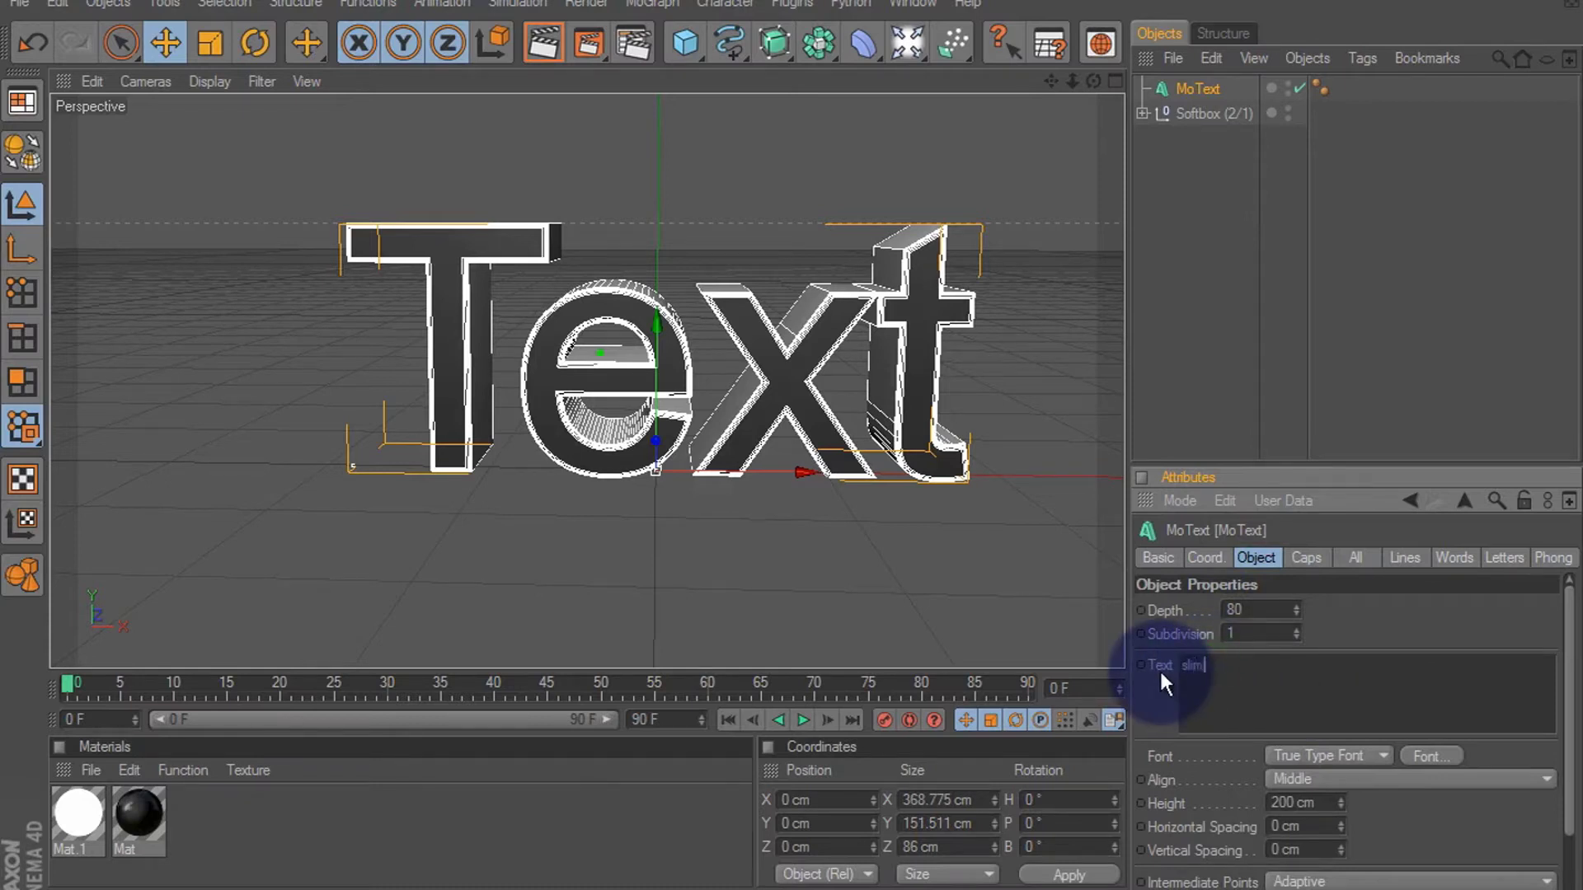
{"action": "type", "text": "ime"}
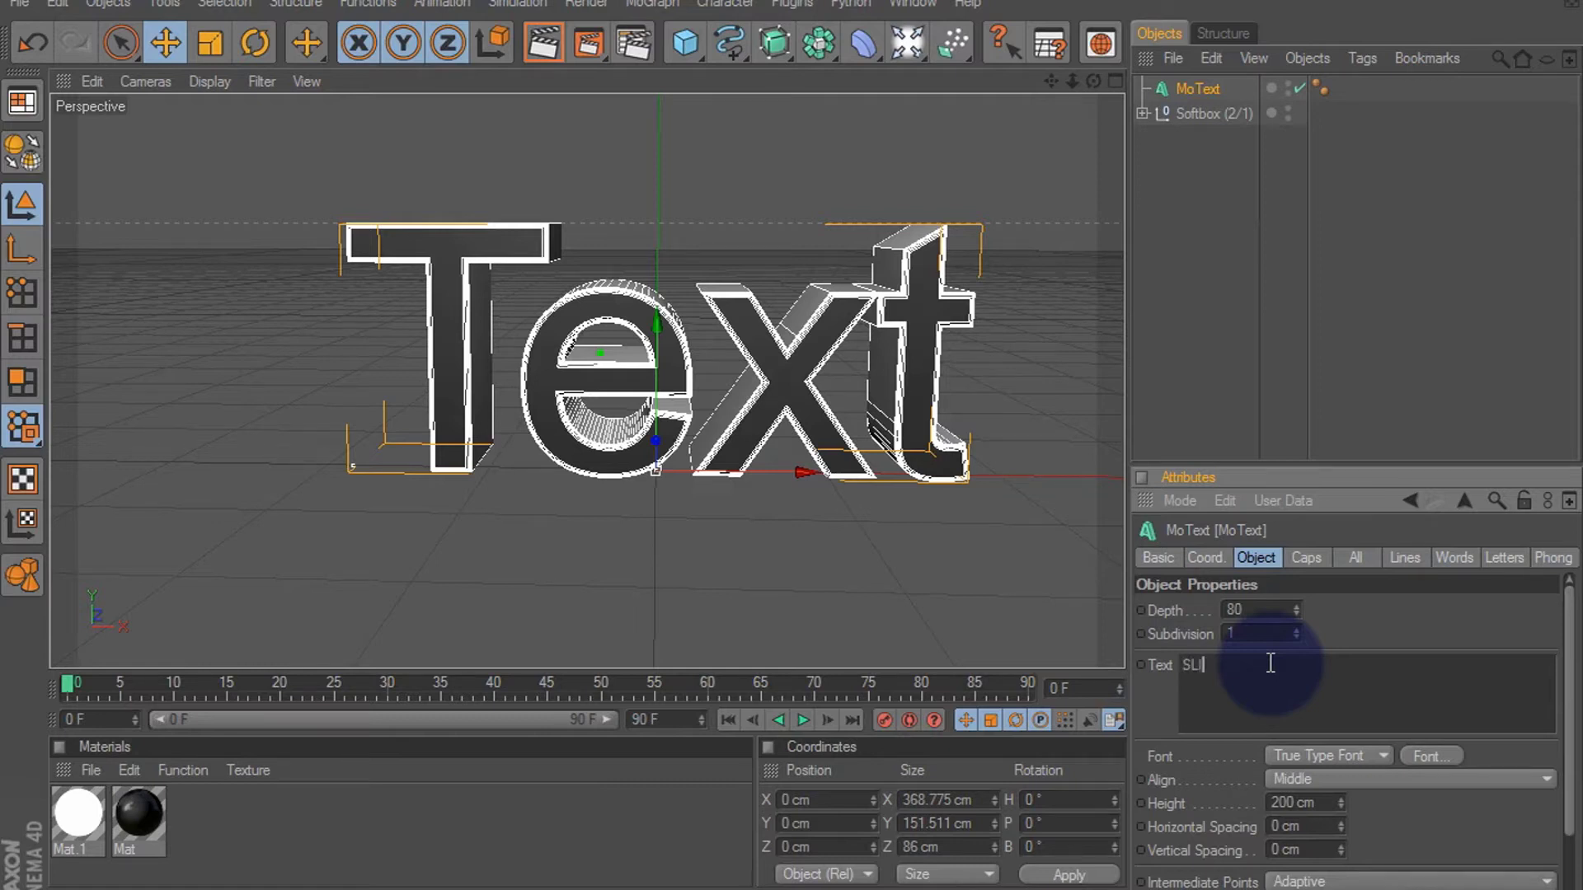
{"action": "left_click", "coordinate": [1336, 610]}
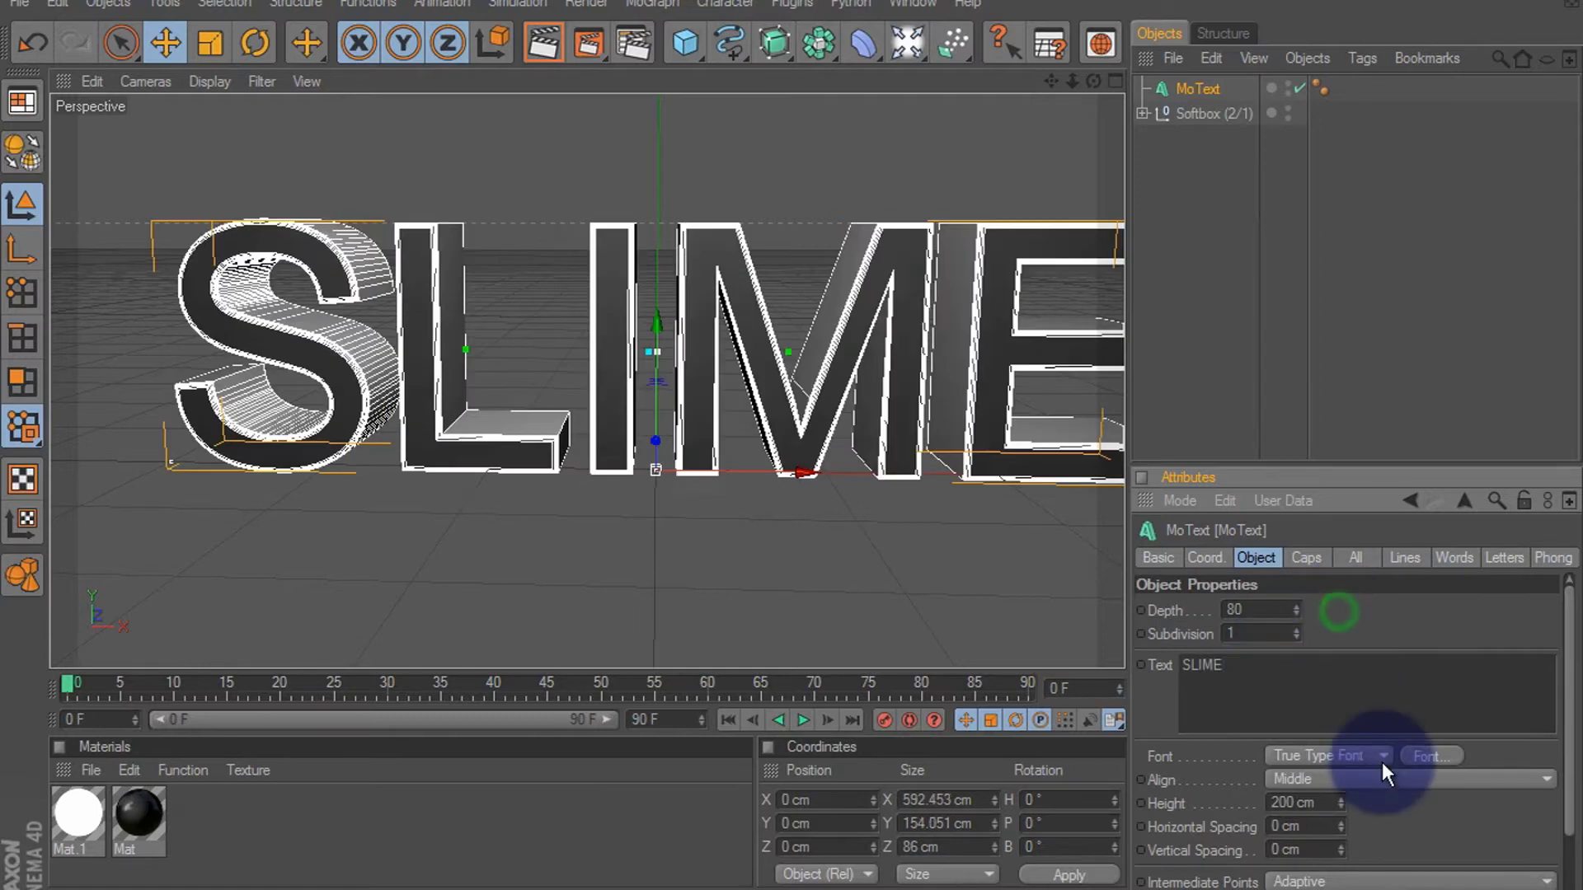
Step: Change the text's font to Arista
{"action": "left_click", "coordinate": [1418, 756]}
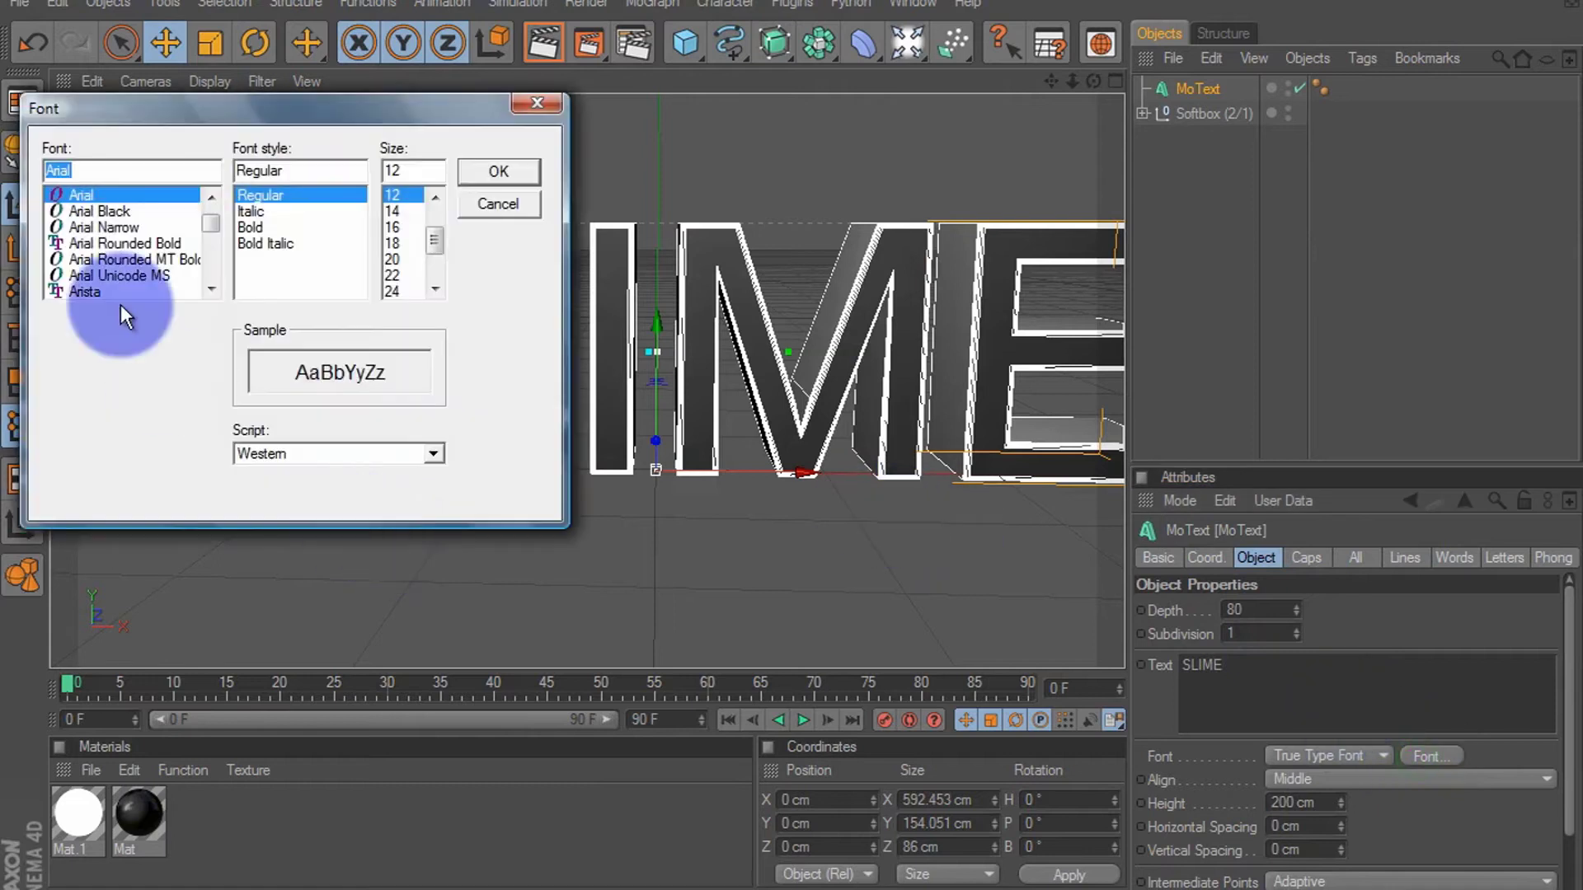
{"action": "left_click", "coordinate": [96, 291]}
{"action": "left_click", "coordinate": [498, 171]}
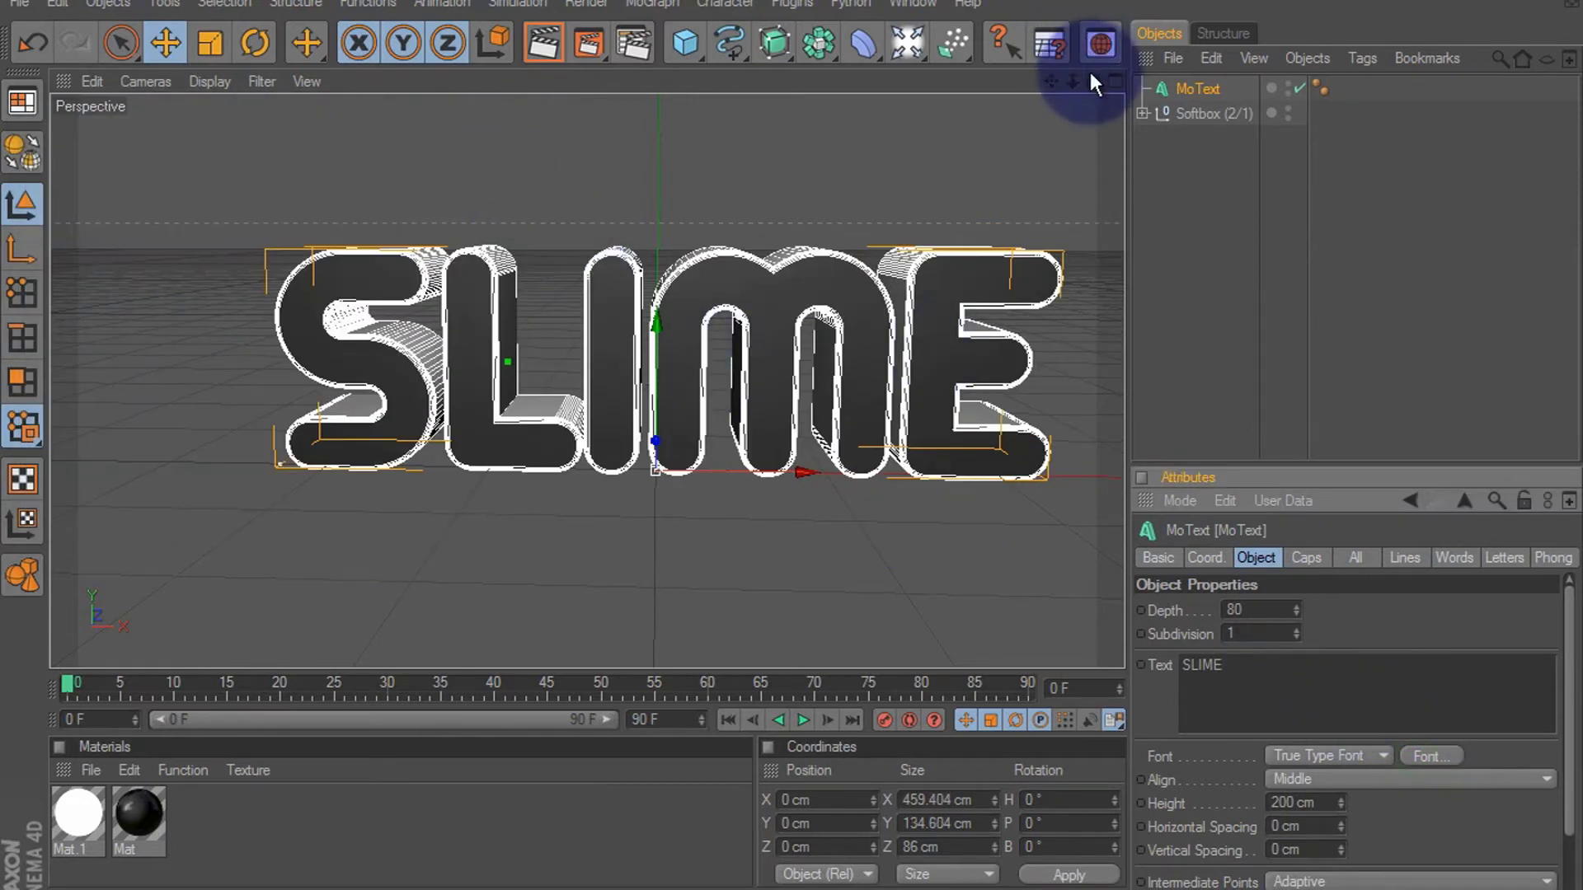
Step: Make the MoText editable, then make the five letter objects S, L, I, M, E editable
{"action": "left_click_drag", "start_coordinate": [1093, 81], "coordinate": [793, 436]}
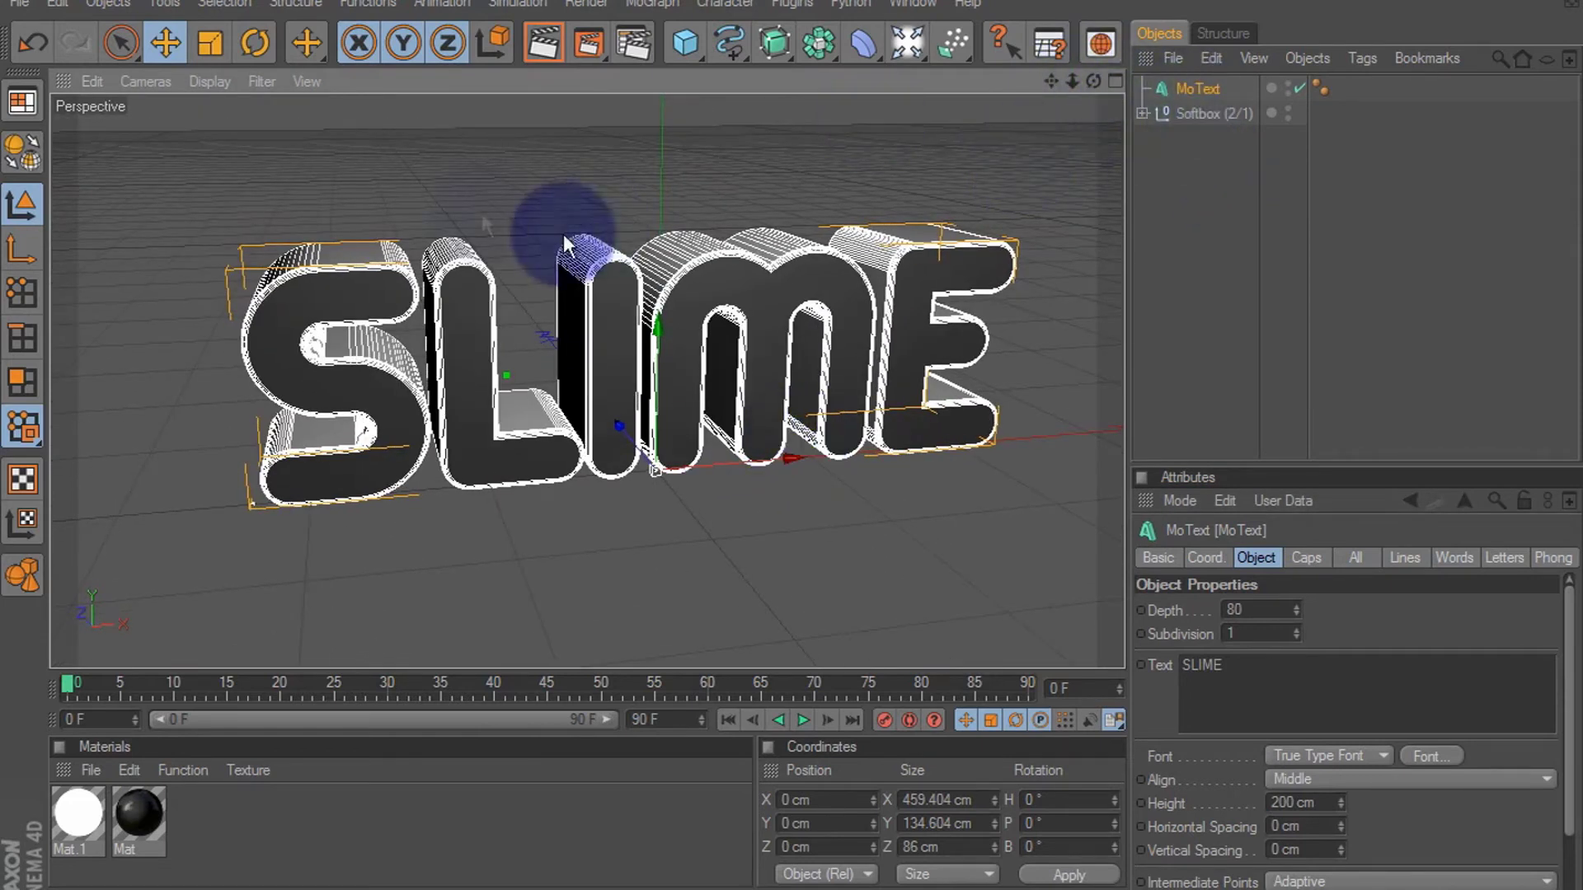
{"action": "left_click", "coordinate": [22, 148]}
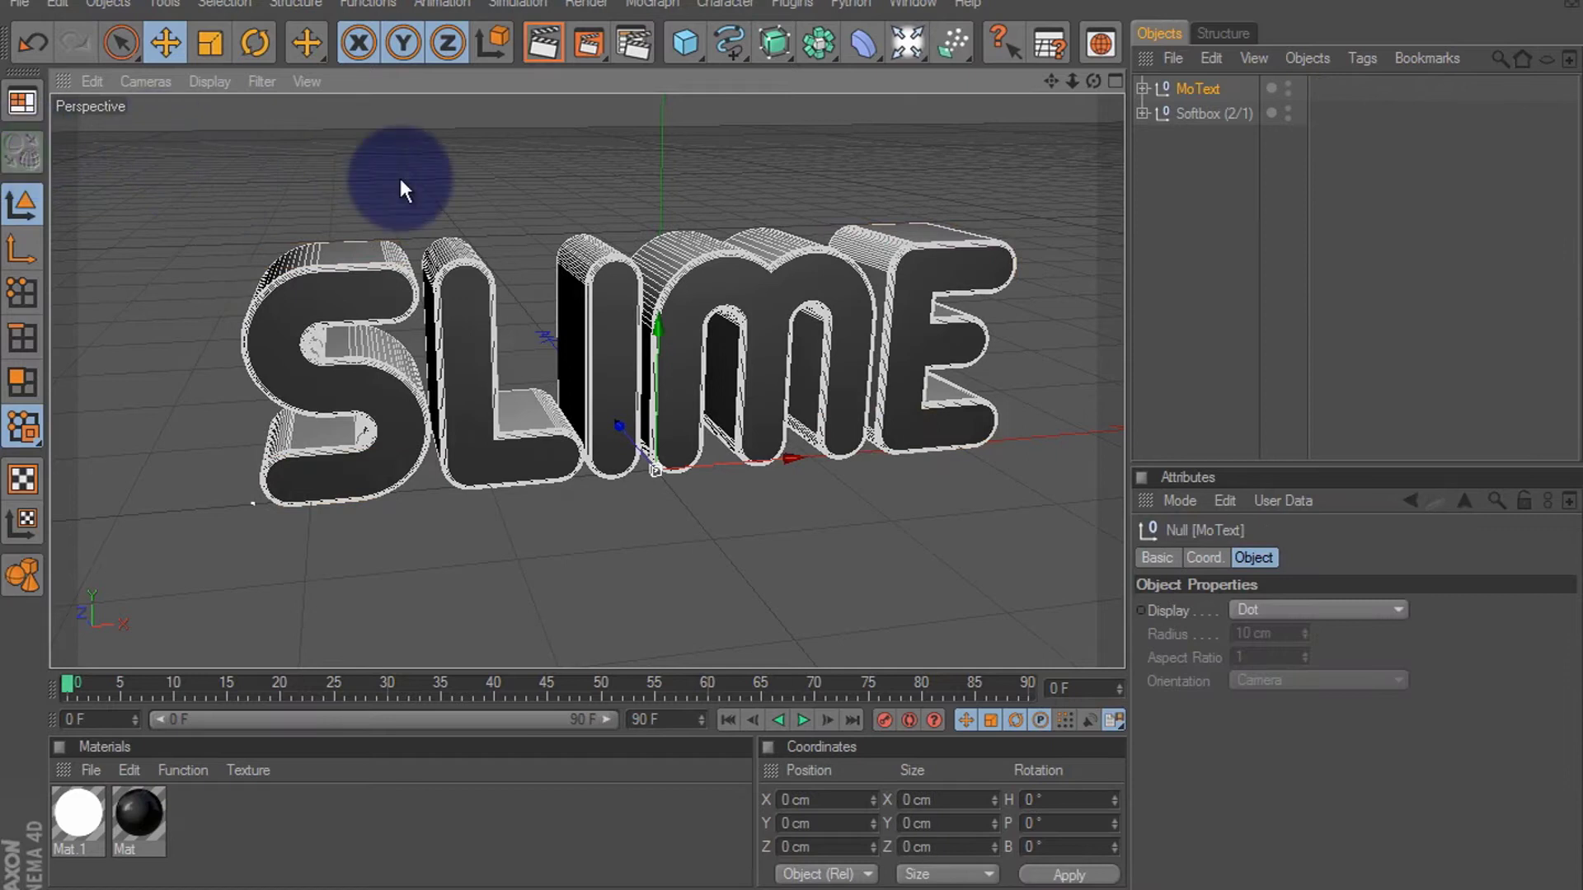
{"action": "left_click", "coordinate": [1141, 87]}
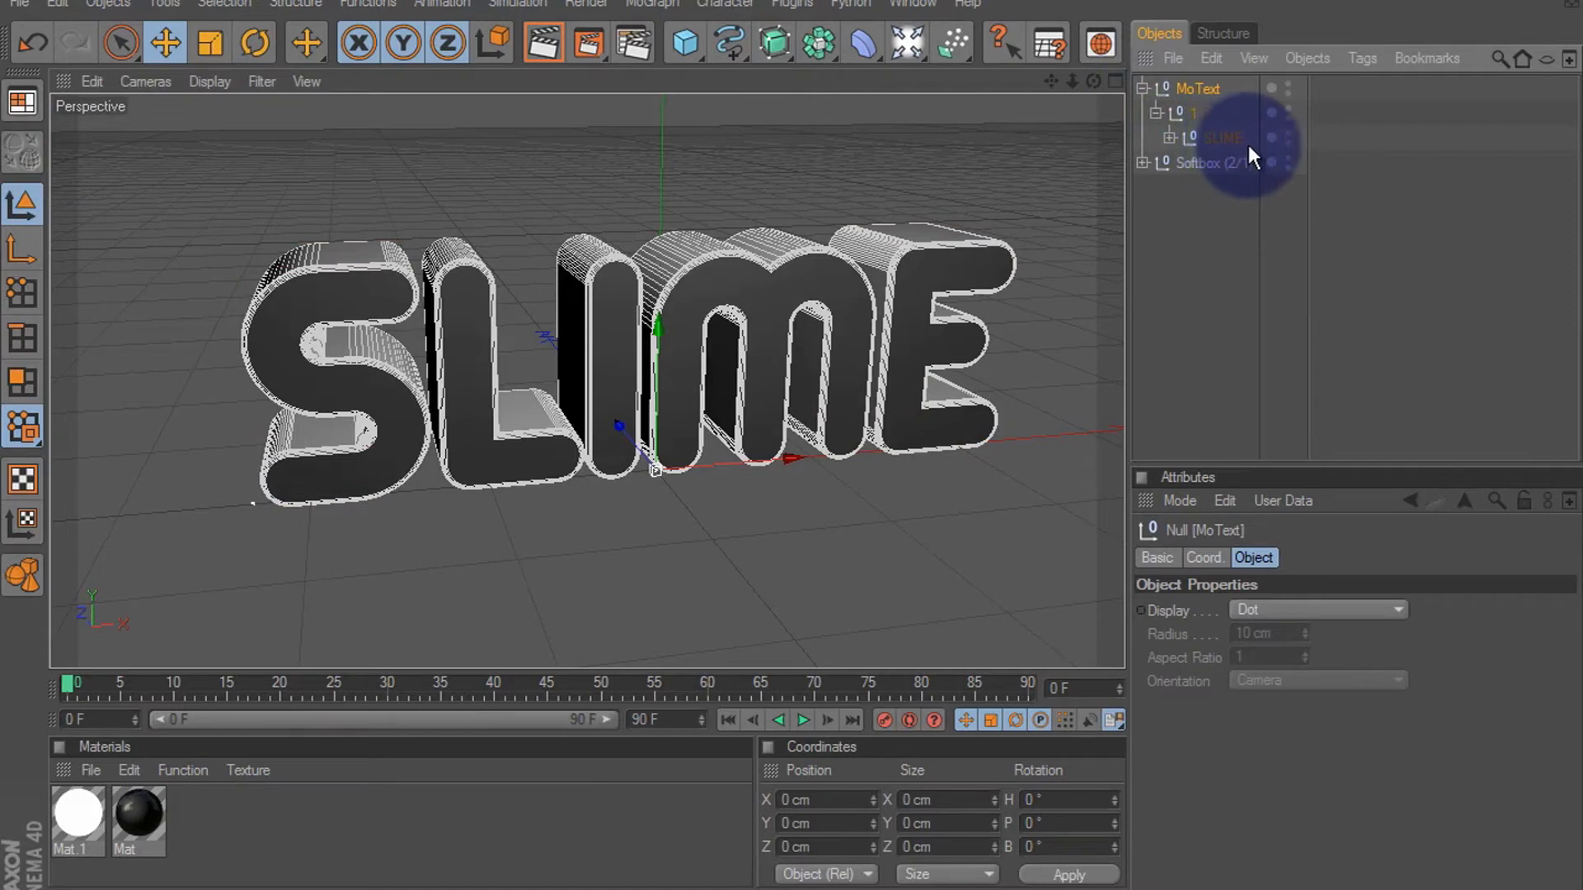
{"action": "left_click", "coordinate": [1245, 138]}
{"action": "left_click", "coordinate": [1167, 137]}
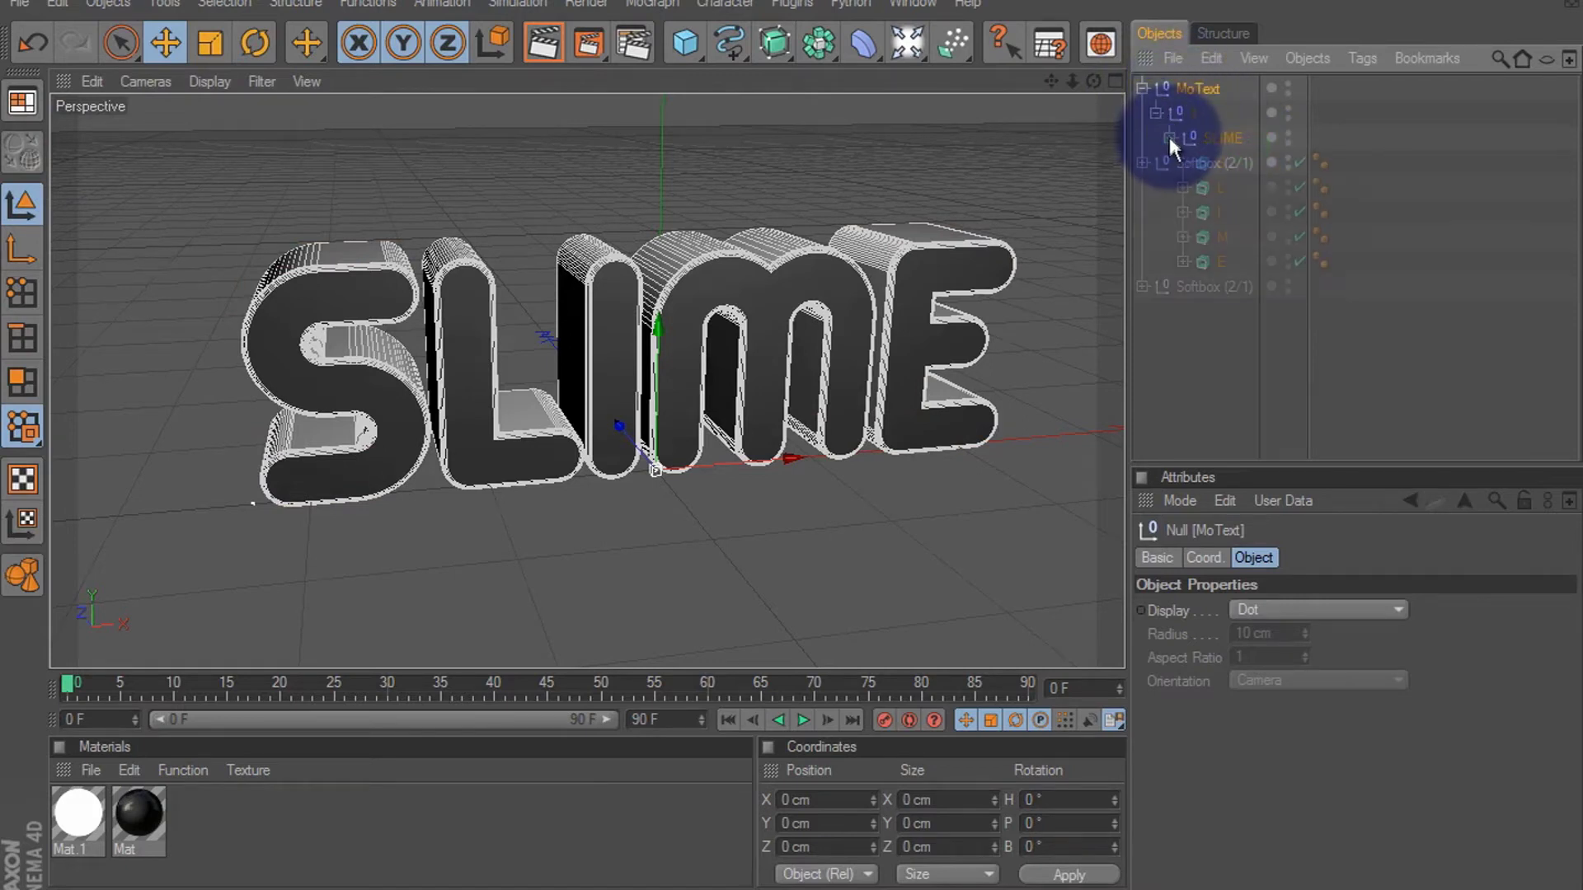
{"action": "left_click_drag", "start_coordinate": [1242, 272], "coordinate": [1185, 131]}
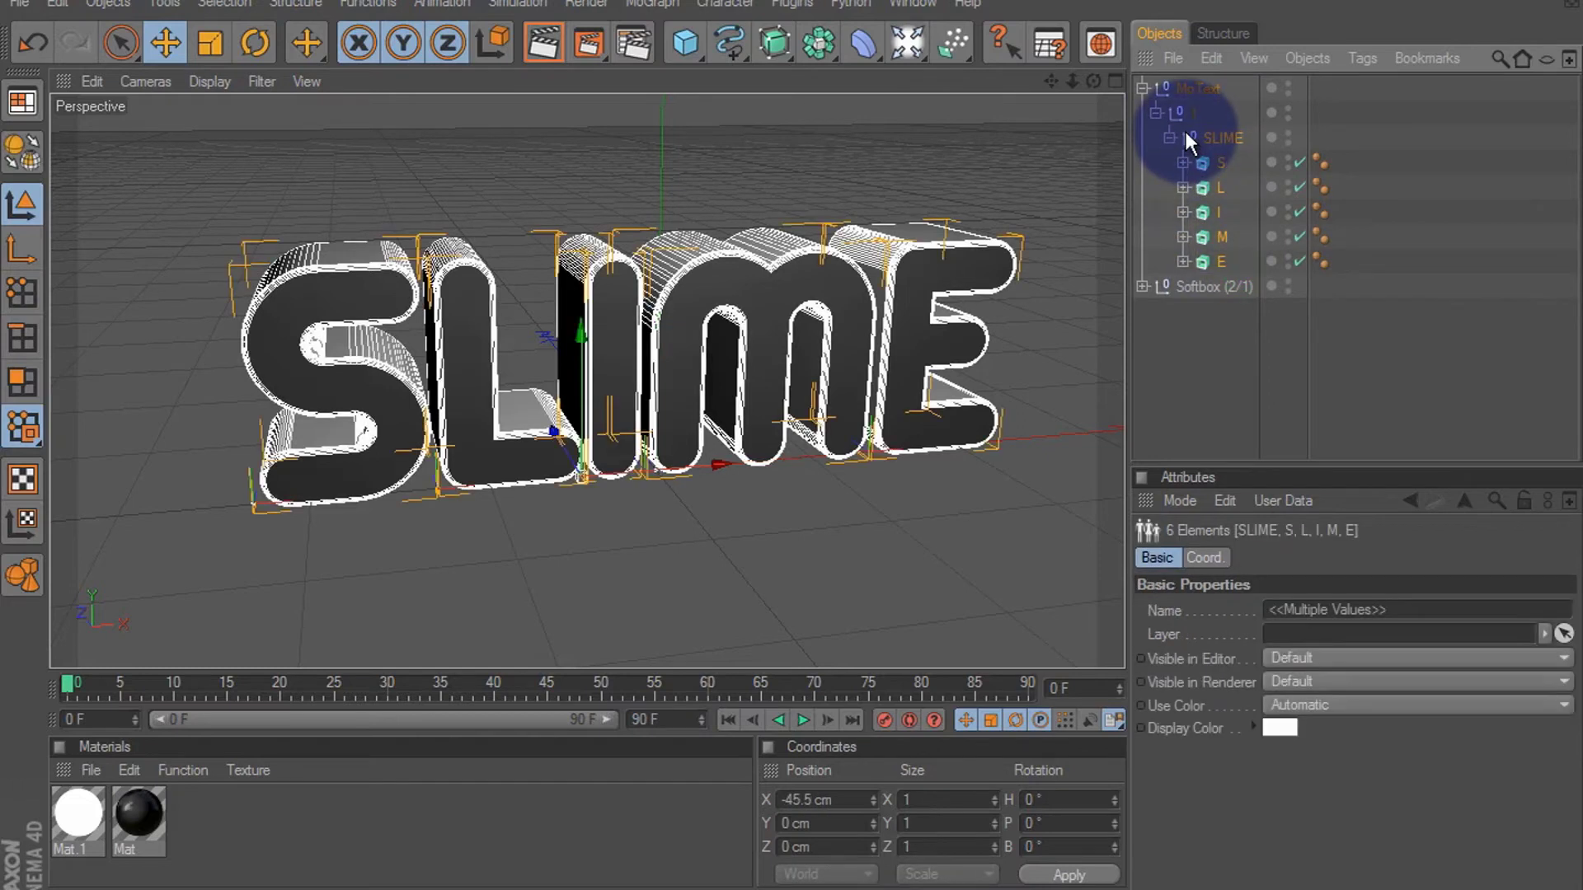
{"action": "left_click", "coordinate": [25, 151]}
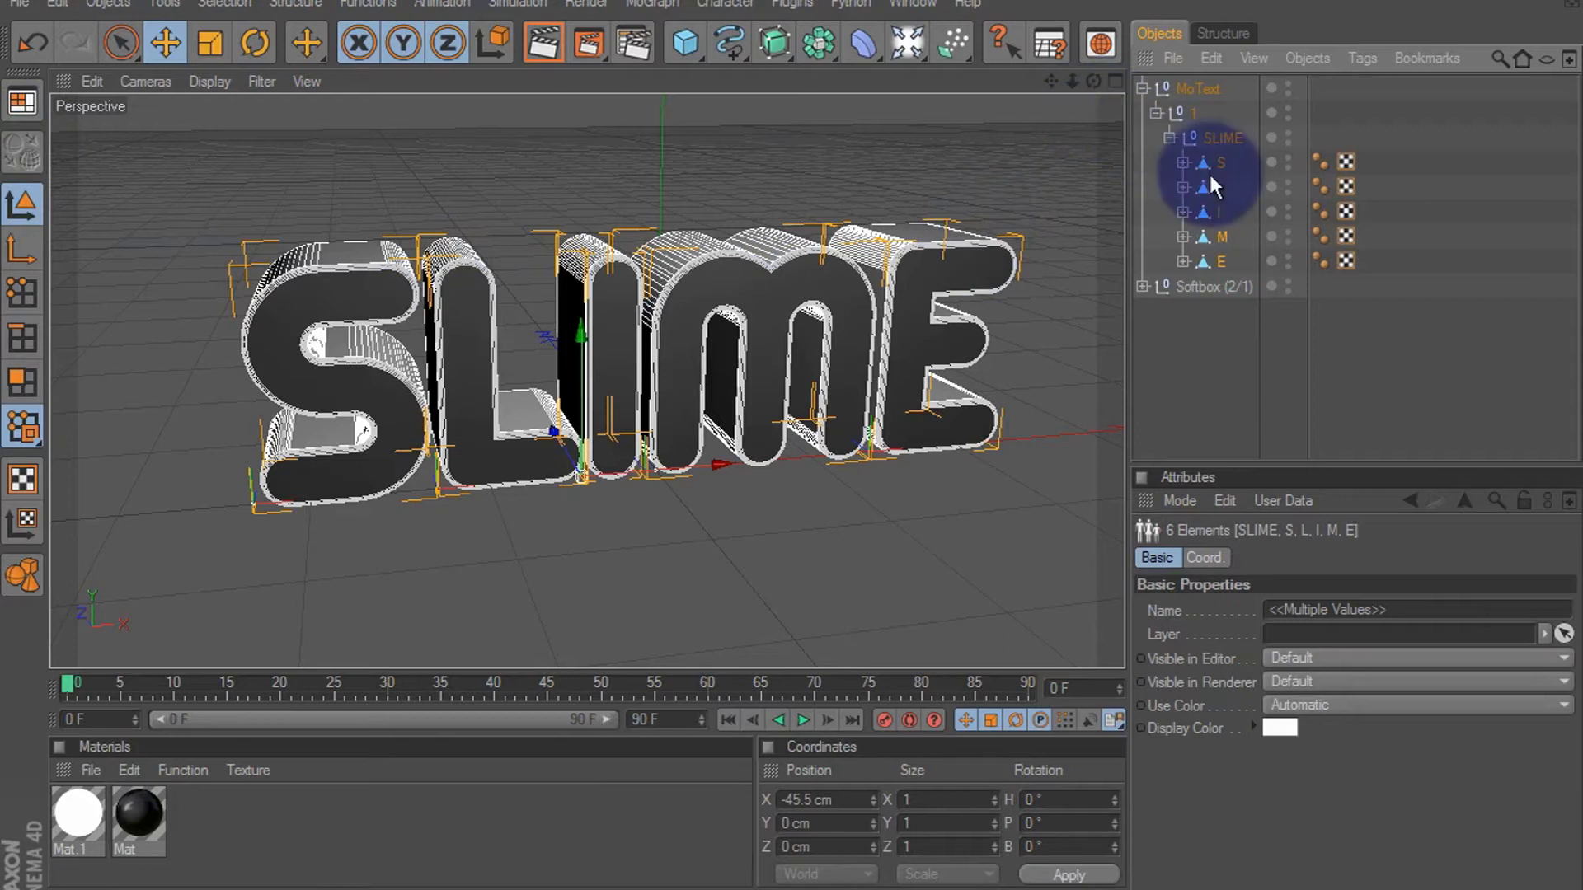
Step: Connect+Delete all 28 letter parts into MoText.1 and delete its four polygon selection tags
{"action": "left_click", "coordinate": [1190, 89]}
{"action": "right_click", "coordinate": [1190, 89]}
{"action": "mouse_move", "coordinate": [1274, 106]}
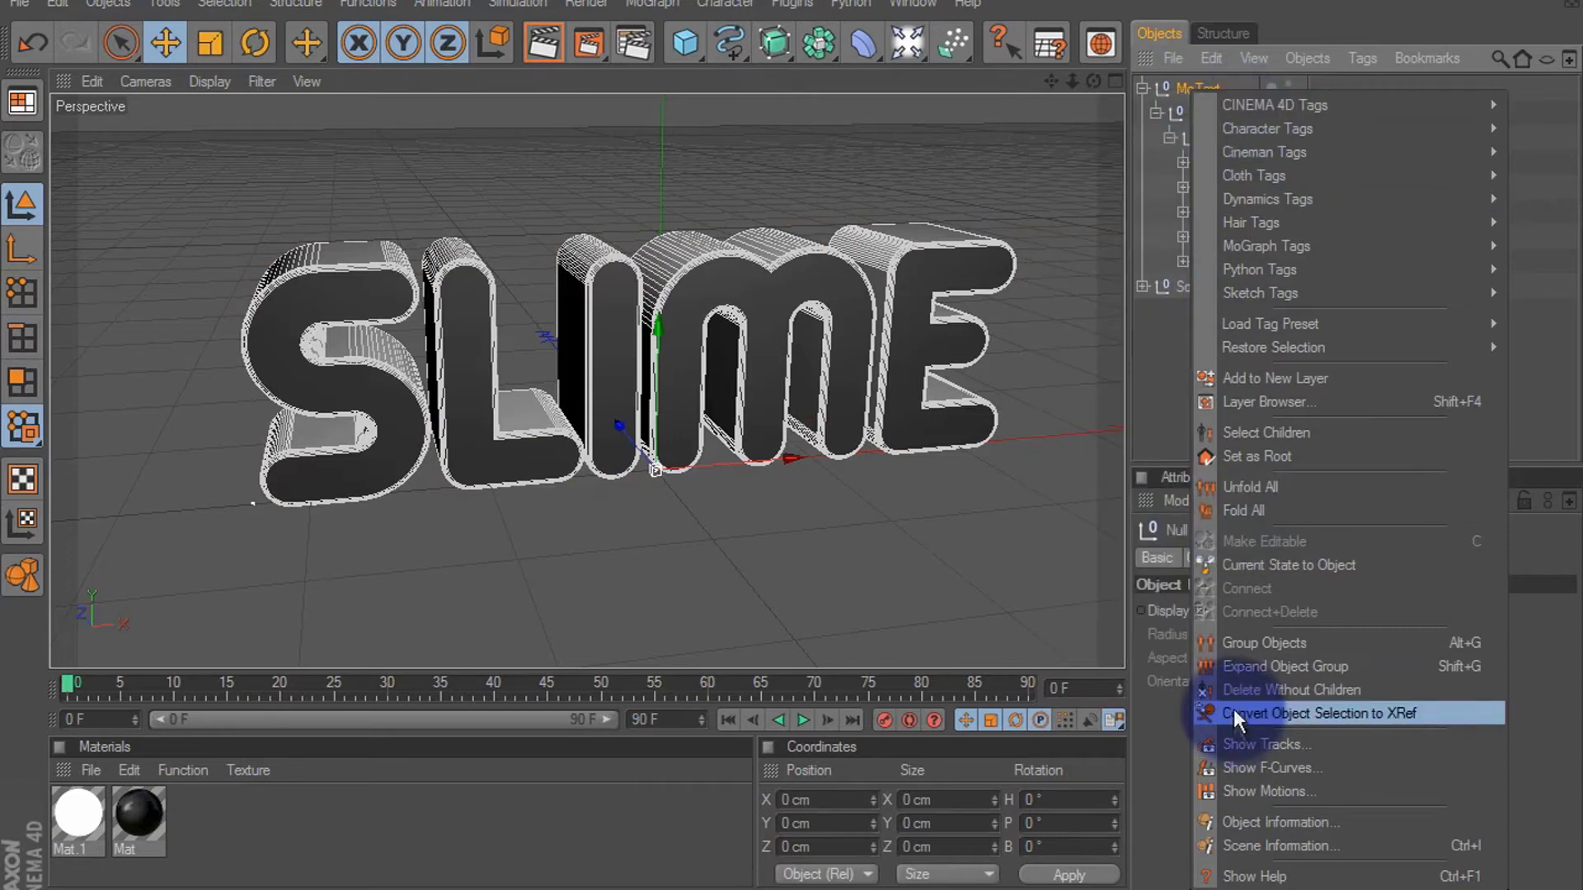
{"action": "left_click", "coordinate": [1246, 487]}
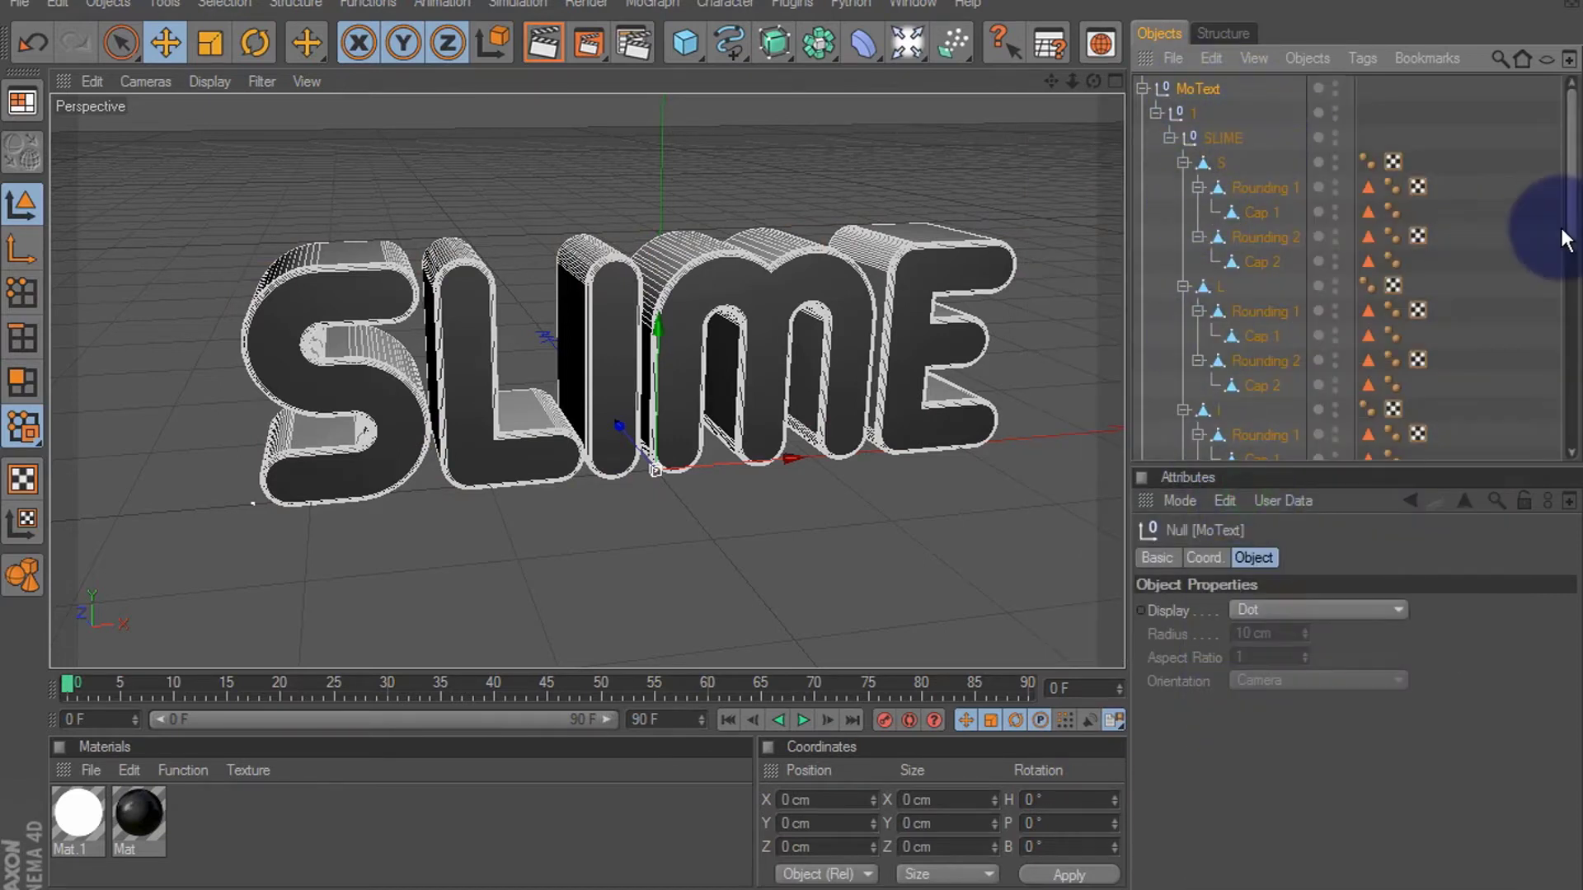
{"action": "left_click_drag", "start_coordinate": [1568, 235], "coordinate": [1573, 437]}
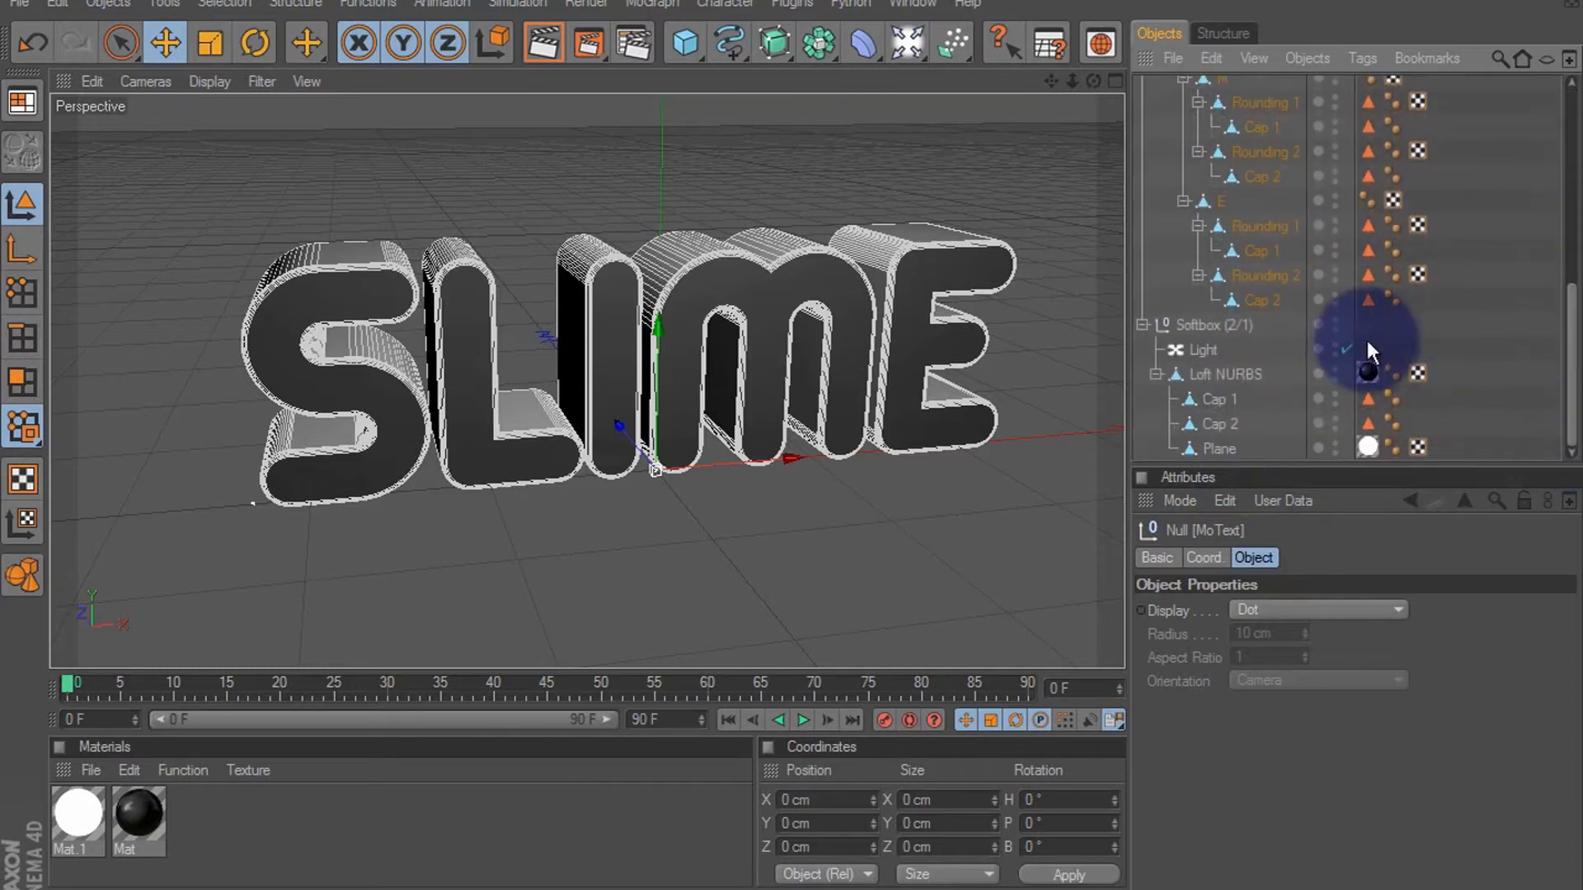
{"action": "left_click", "coordinate": [1252, 301], "text": "shift"}
{"action": "right_click", "coordinate": [1255, 226]}
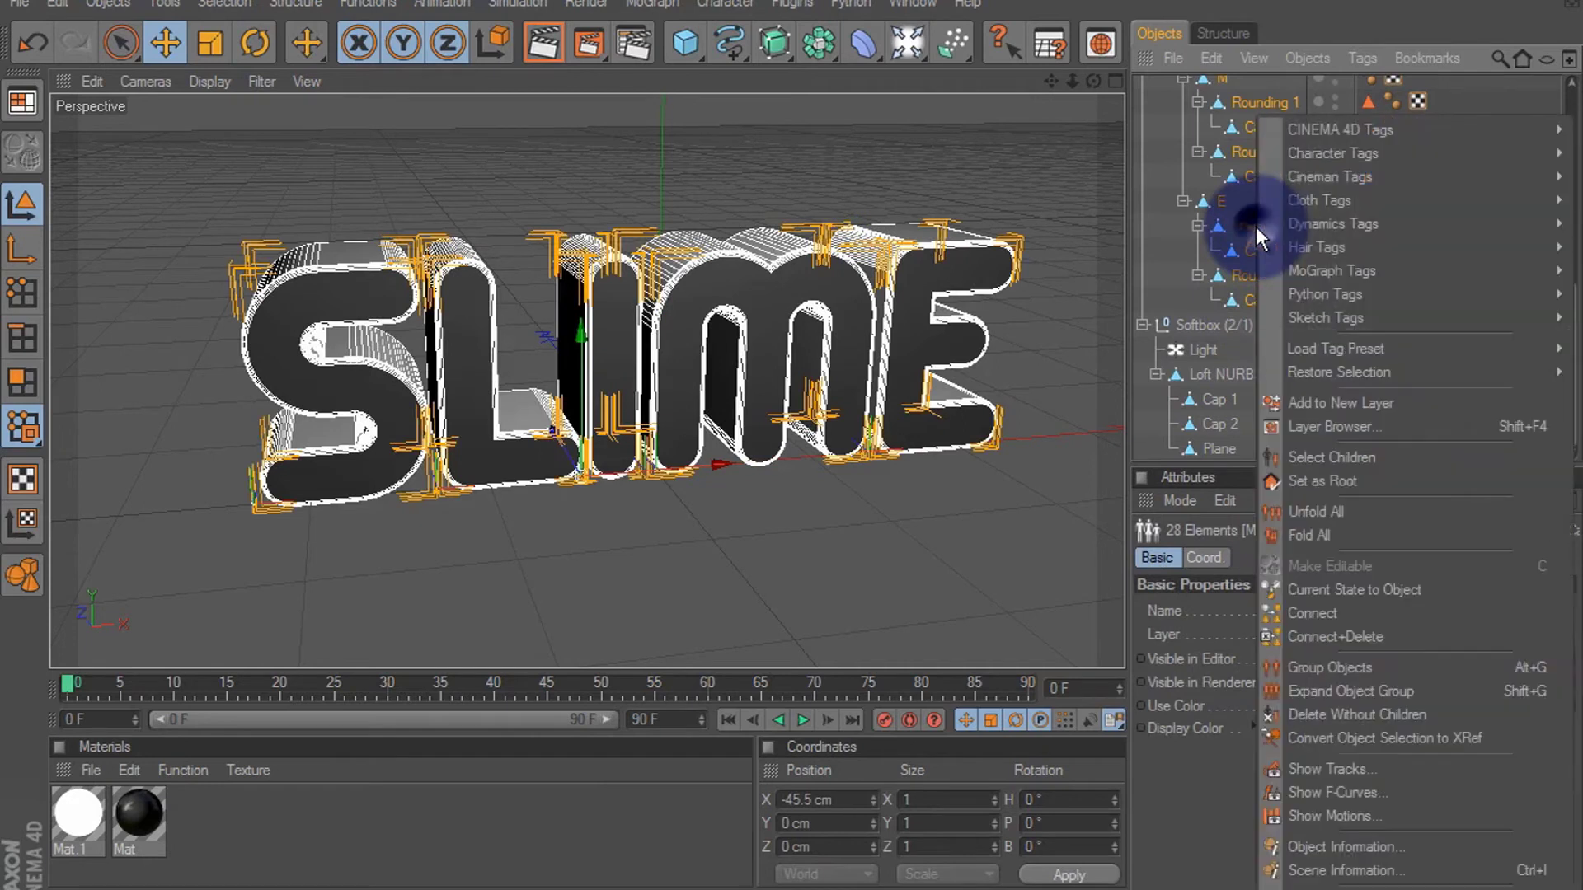
{"action": "left_click", "coordinate": [1324, 631]}
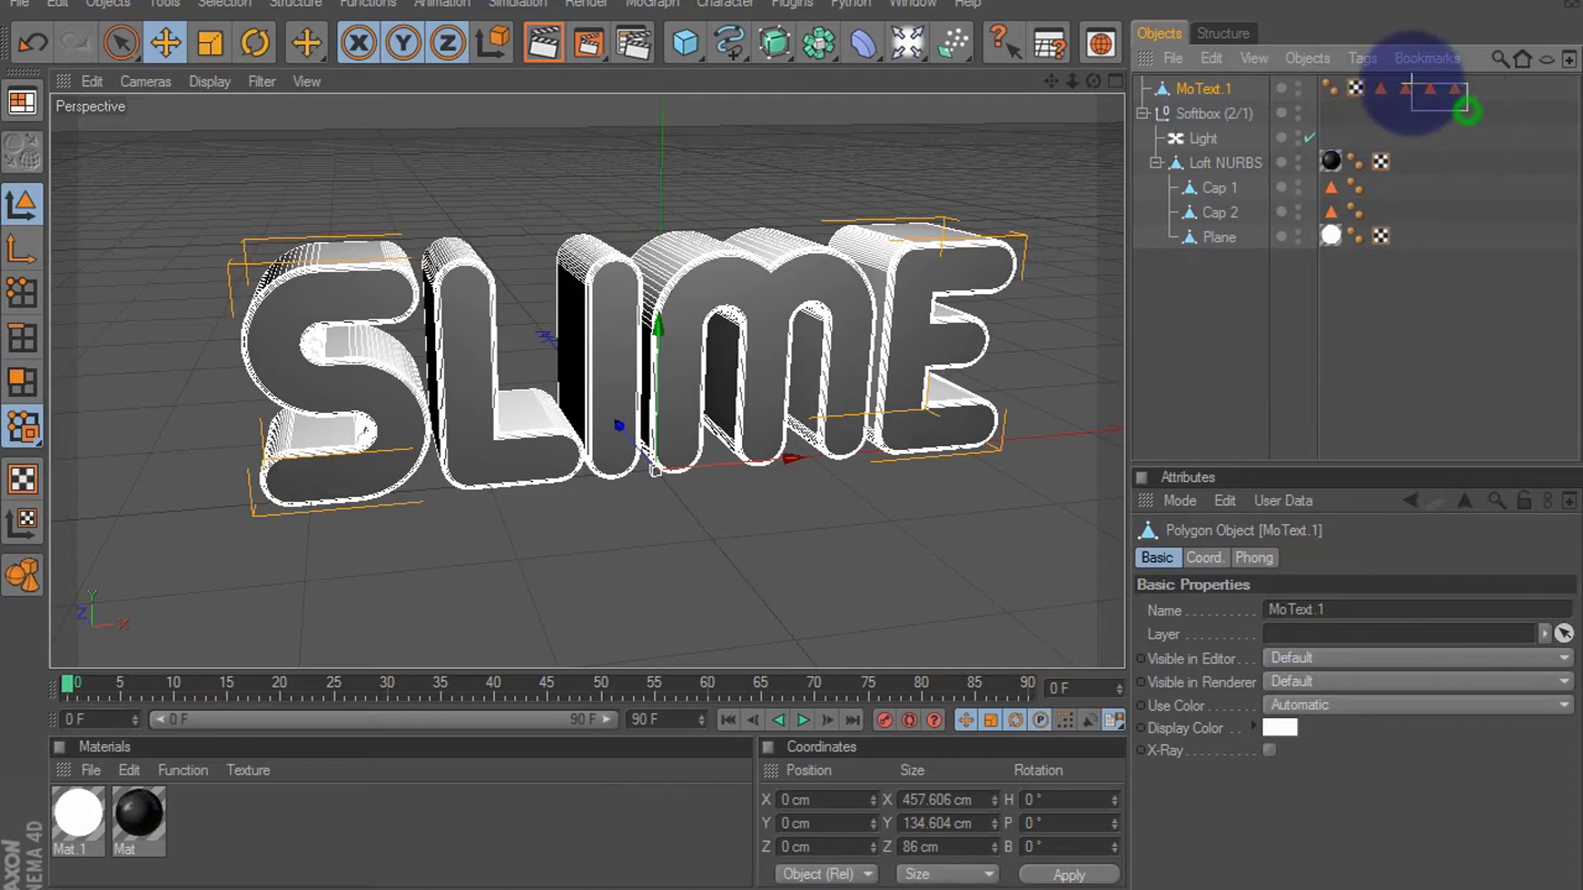
{"action": "mouse_move", "coordinate": [1476, 82]}
{"action": "left_mouse_down"}
{"action": "mouse_move", "coordinate": [1373, 82]}
{"action": "mouse_move", "coordinate": [1390, 132]}
{"action": "left_mouse_up"}
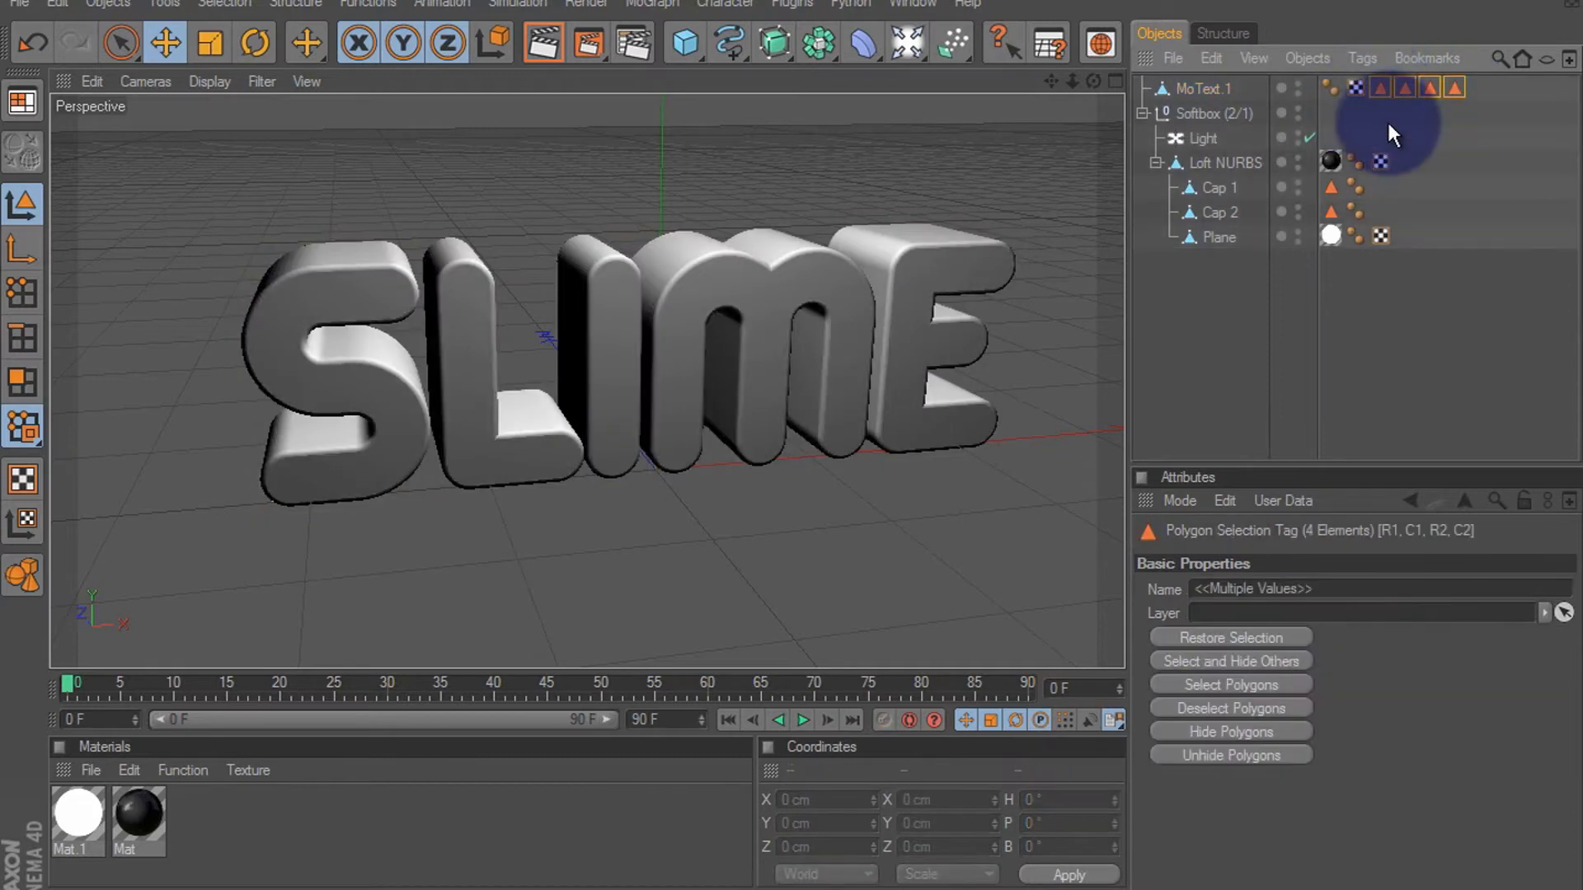
{"action": "key", "text": "Delete"}
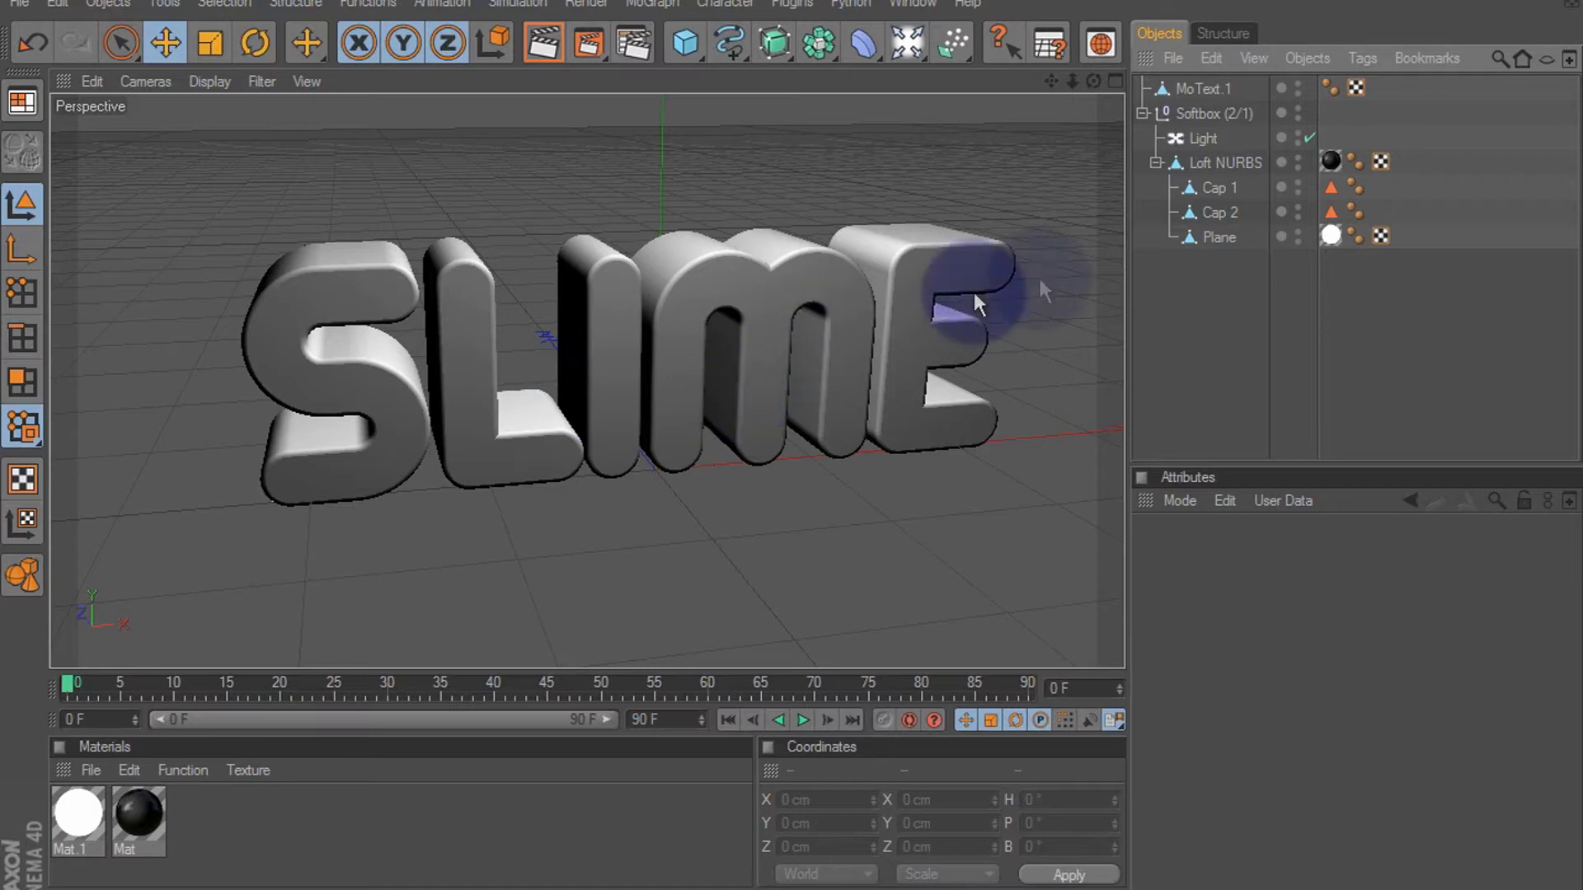
Step: Add a Cloner and a Sphere of about 10.8 cm radius, nesting the Sphere under the Cloner
{"action": "left_click", "coordinate": [649, 10]}
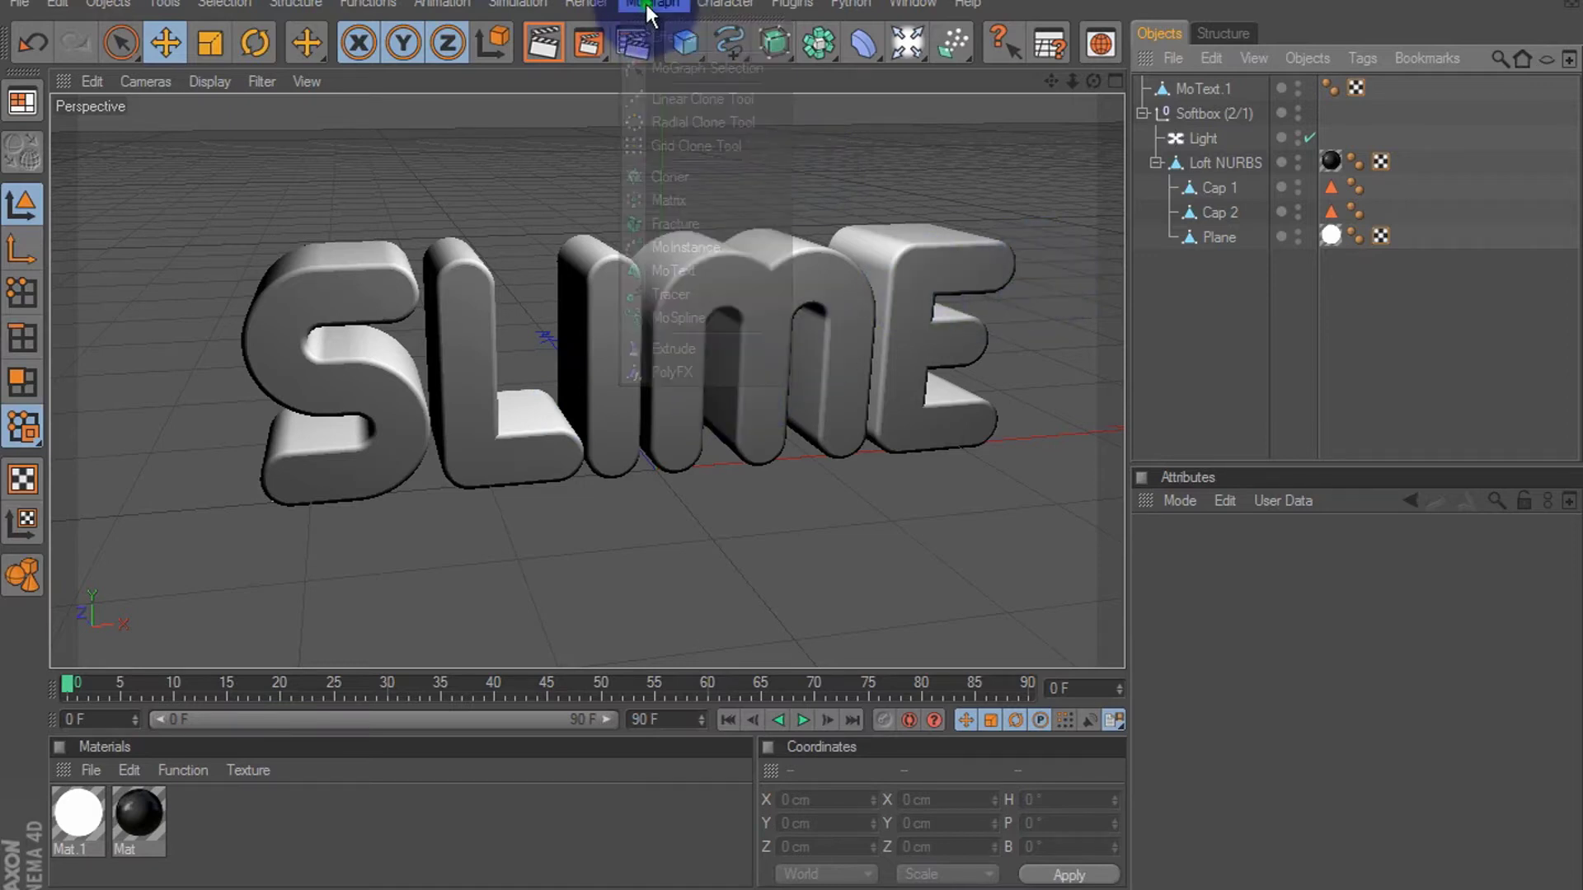
{"action": "left_click", "coordinate": [675, 181]}
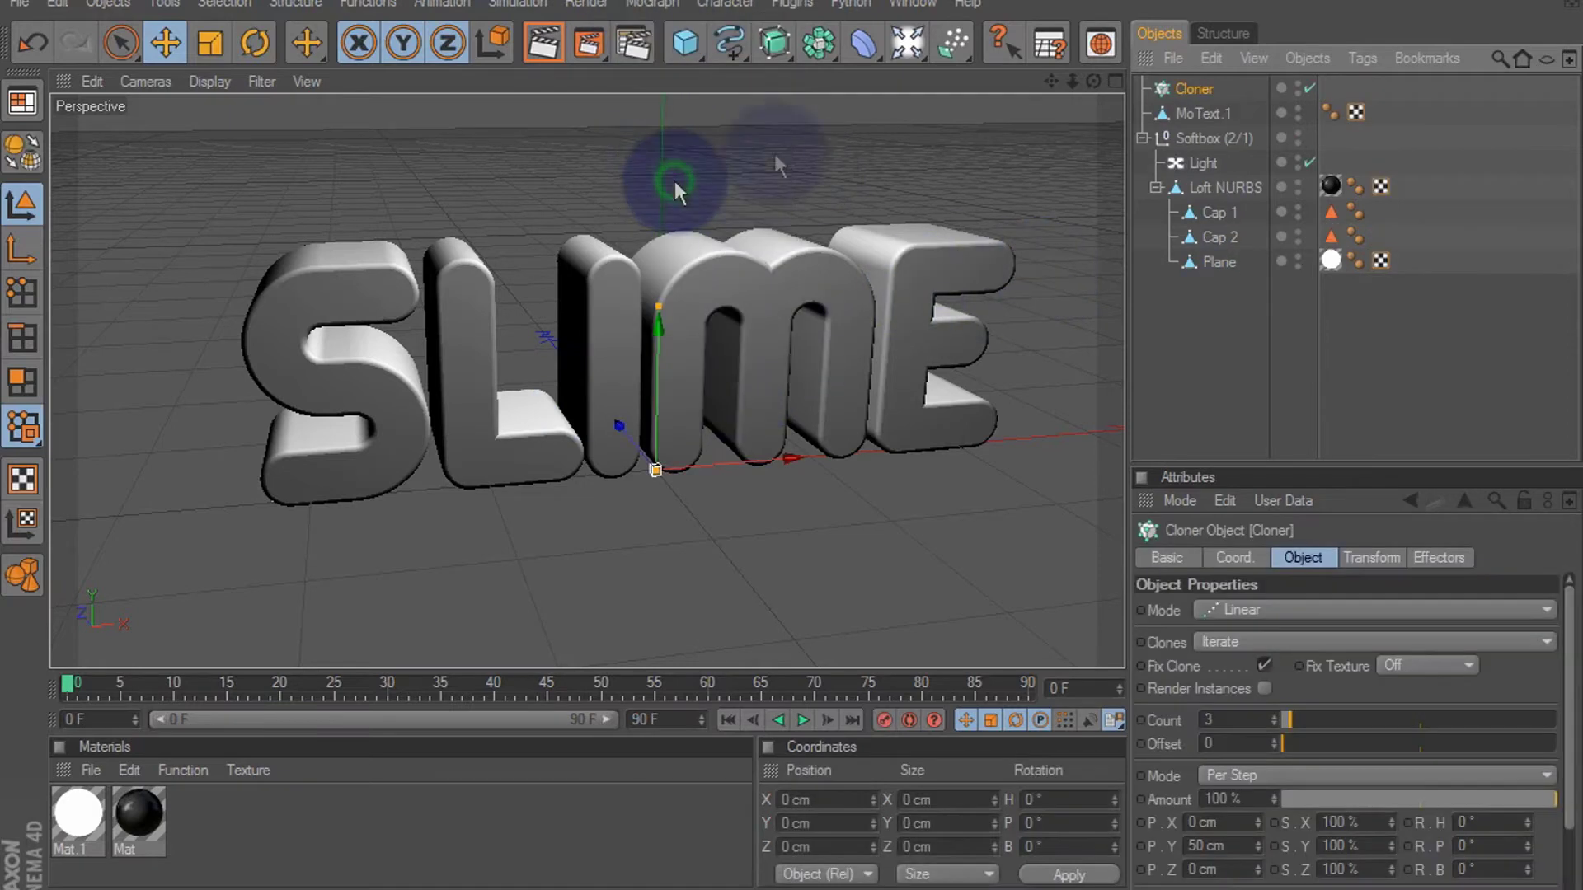
{"action": "left_click", "coordinate": [683, 43]}
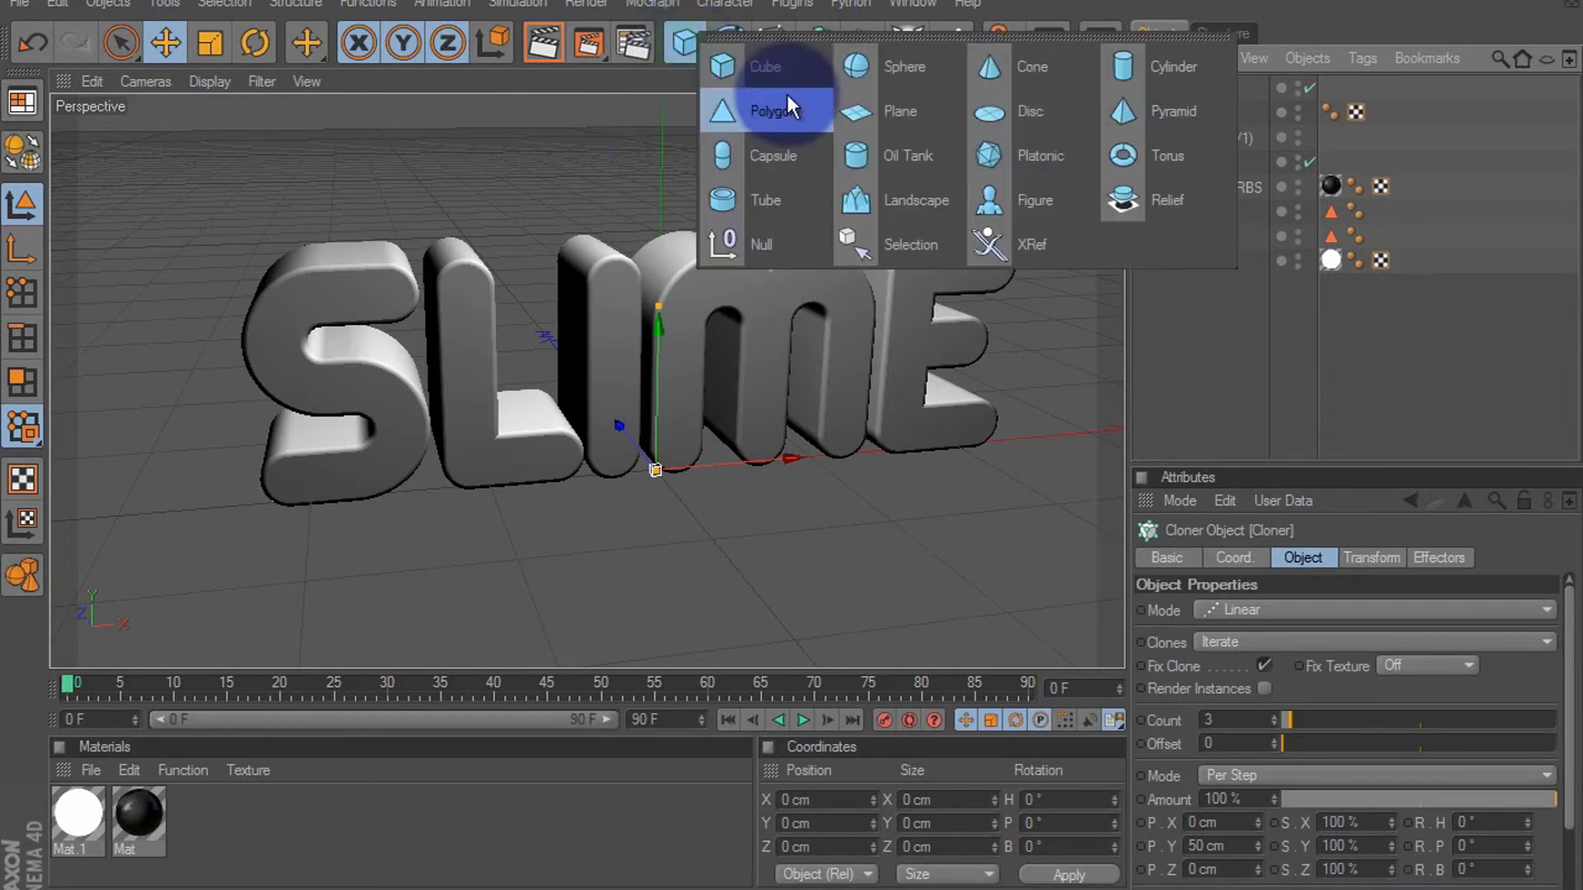
{"action": "left_click", "coordinate": [883, 66]}
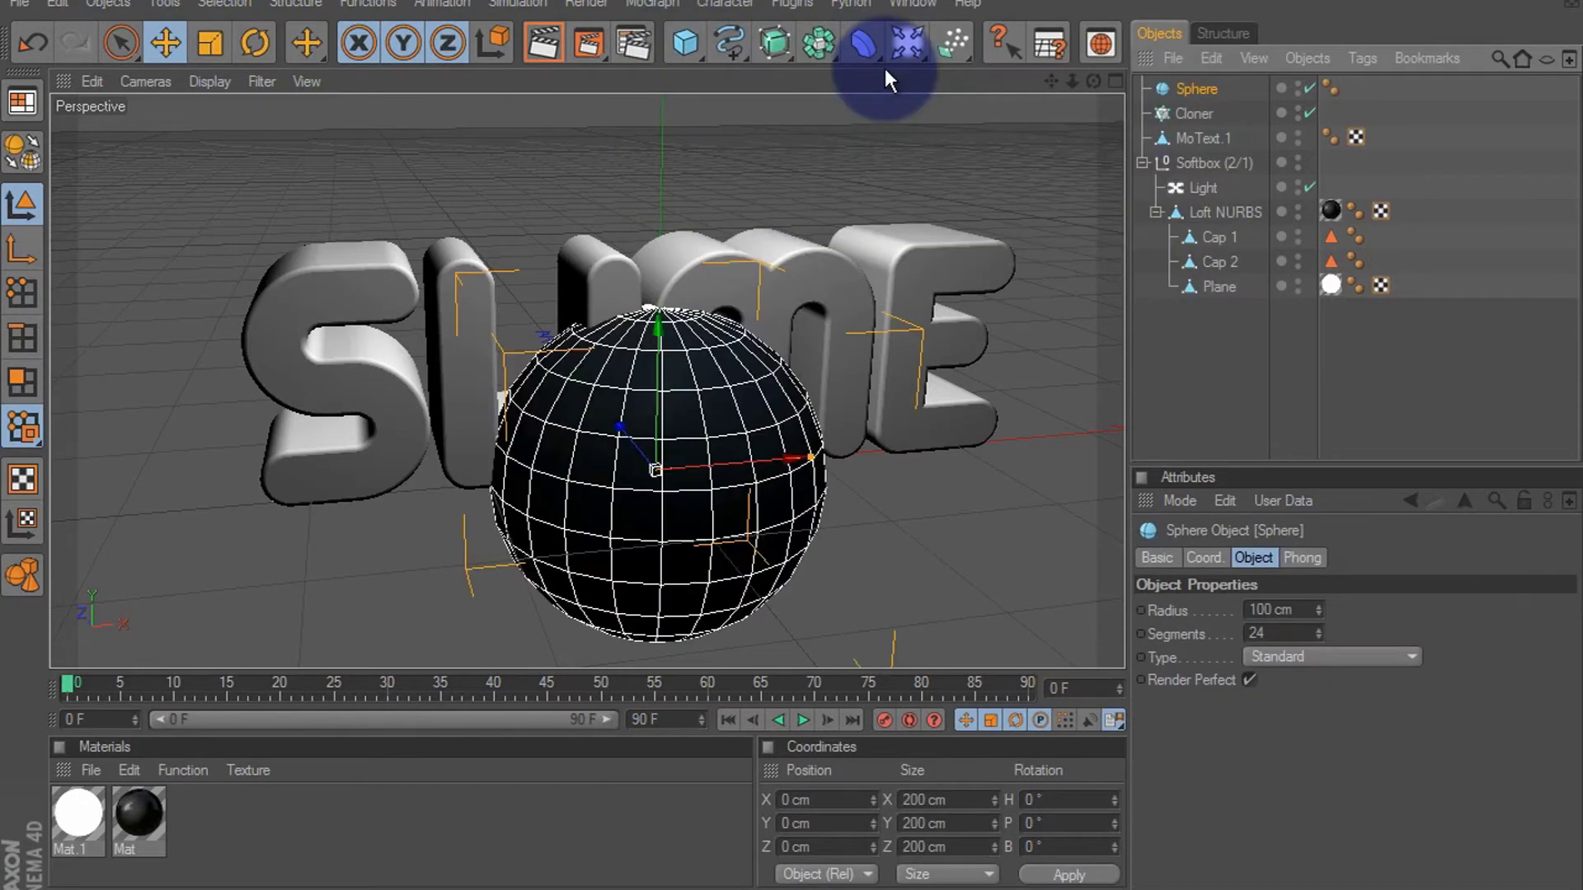
{"action": "left_click_drag", "start_coordinate": [812, 457], "coordinate": [790, 443]}
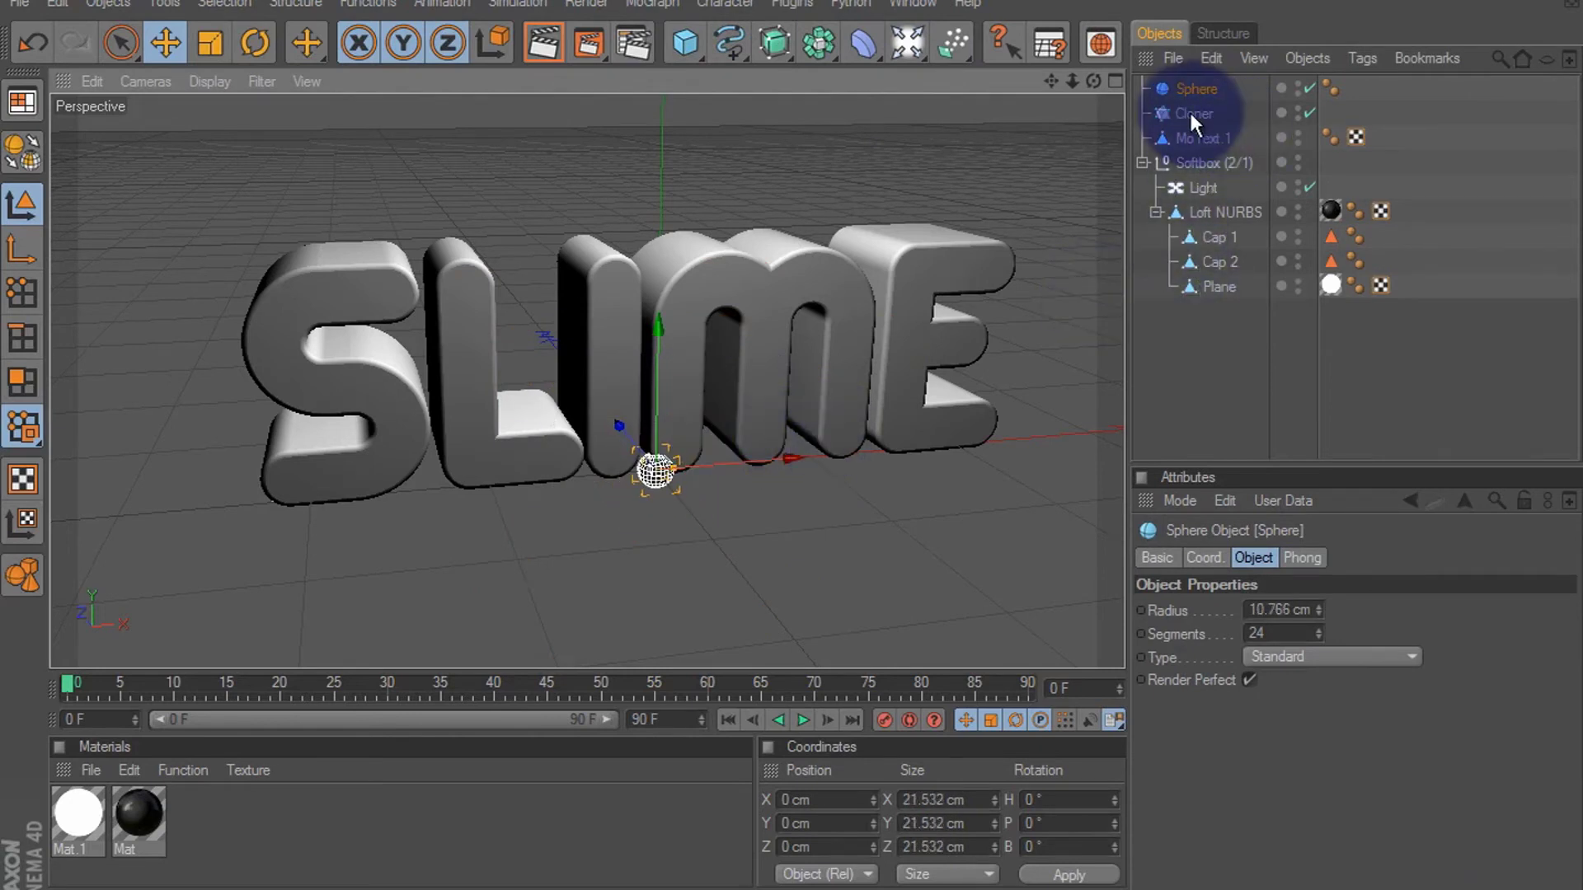
{"action": "left_click_drag", "start_coordinate": [1194, 89], "coordinate": [1180, 119]}
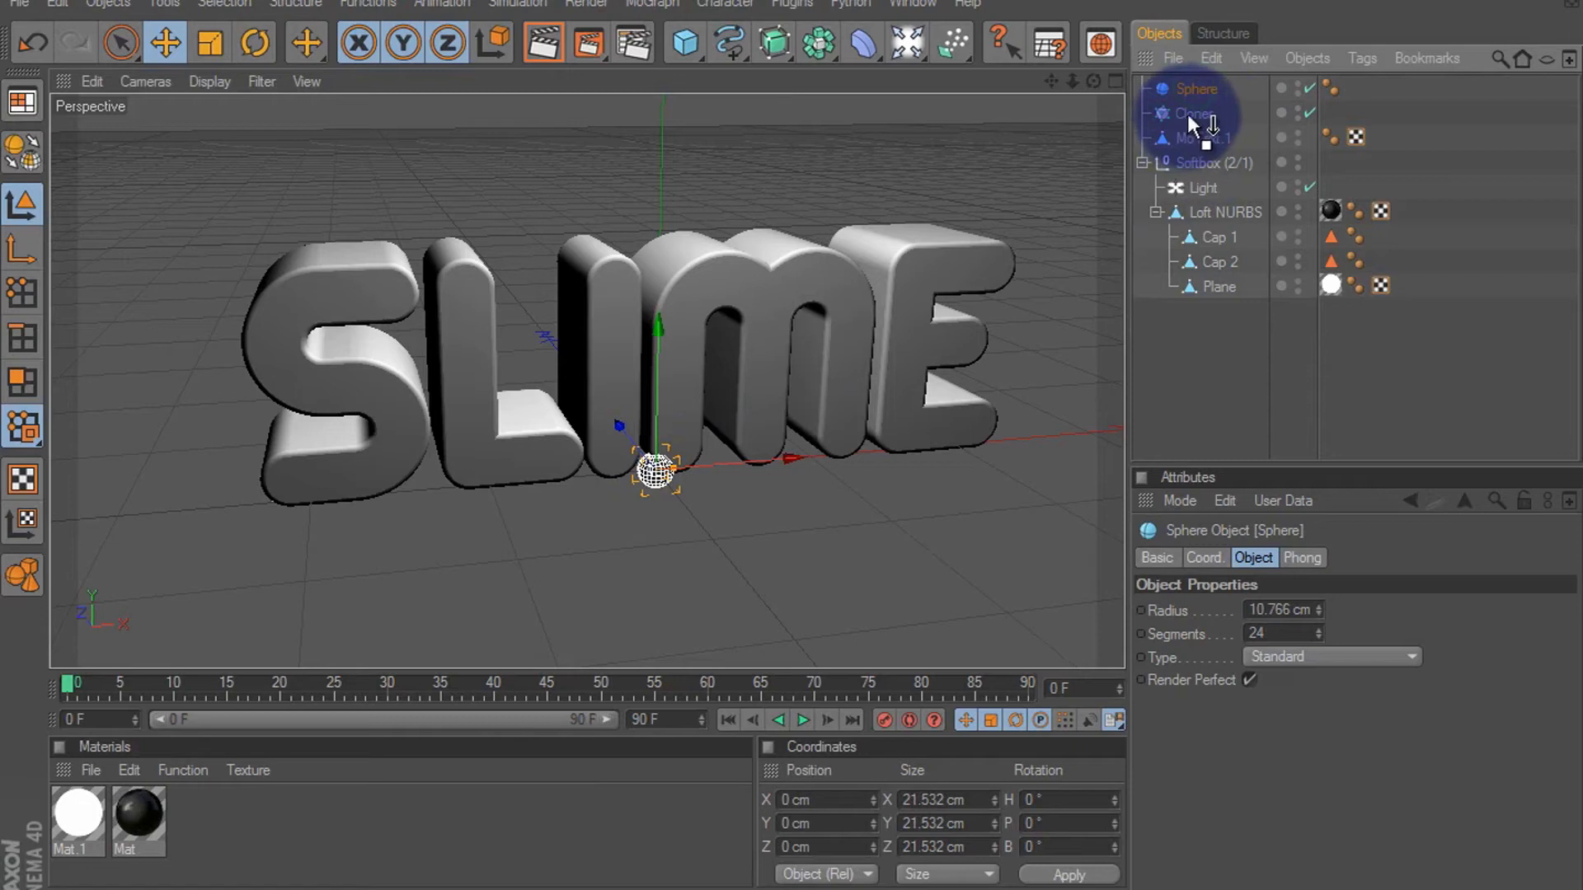
{"action": "left_click_drag", "start_coordinate": [1188, 116], "coordinate": [1188, 117]}
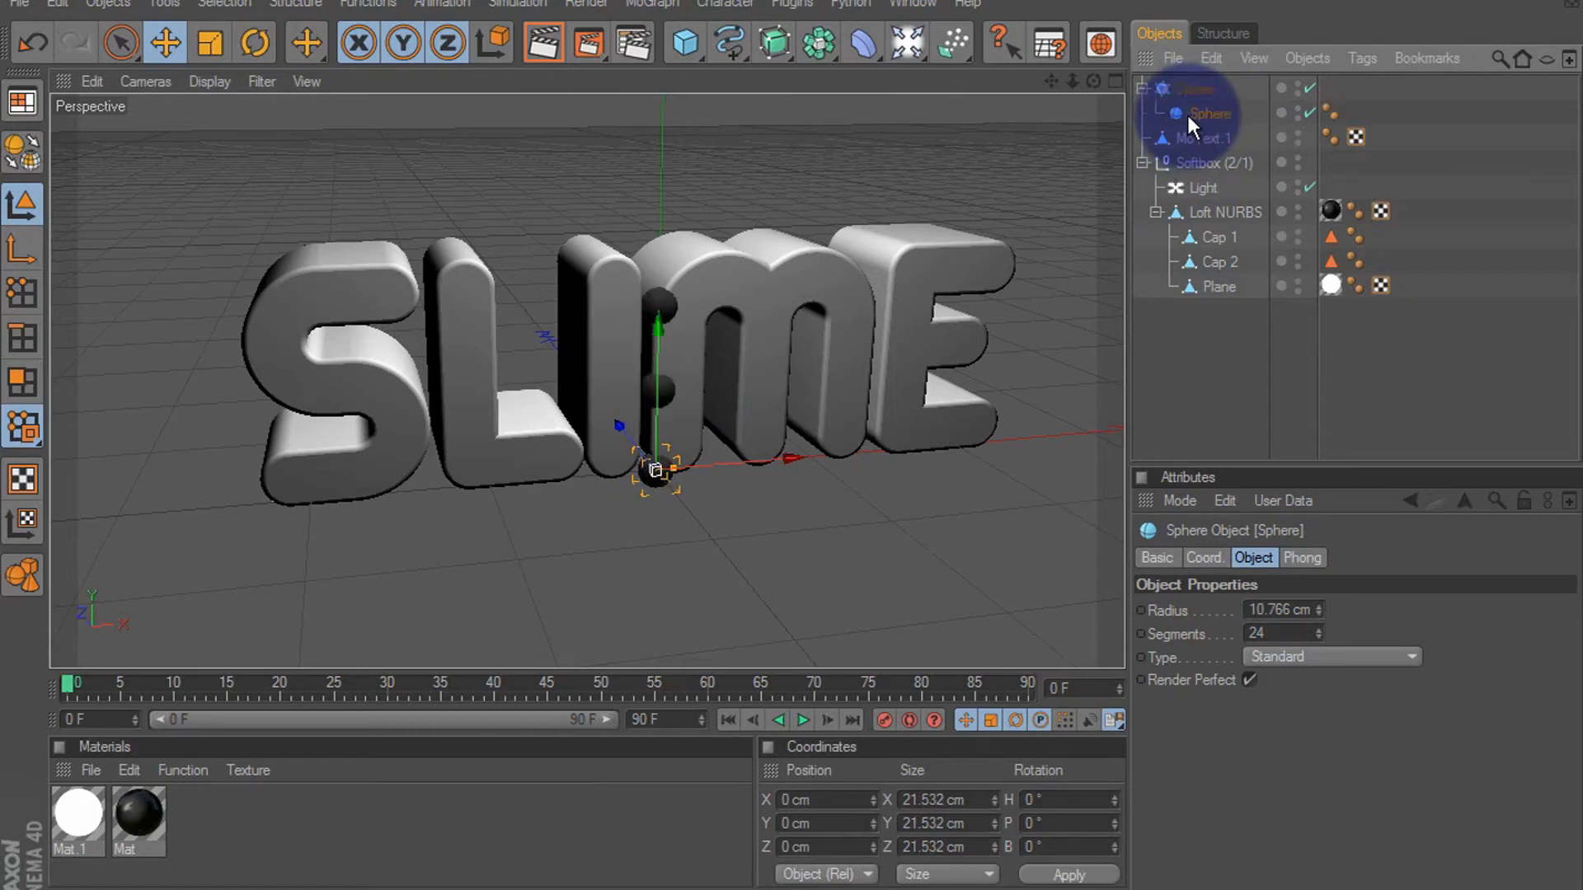
Step: Set the Cloner to Object mode on MoText.1 with Volume distribution and a higher count
{"action": "left_click", "coordinate": [1193, 86]}
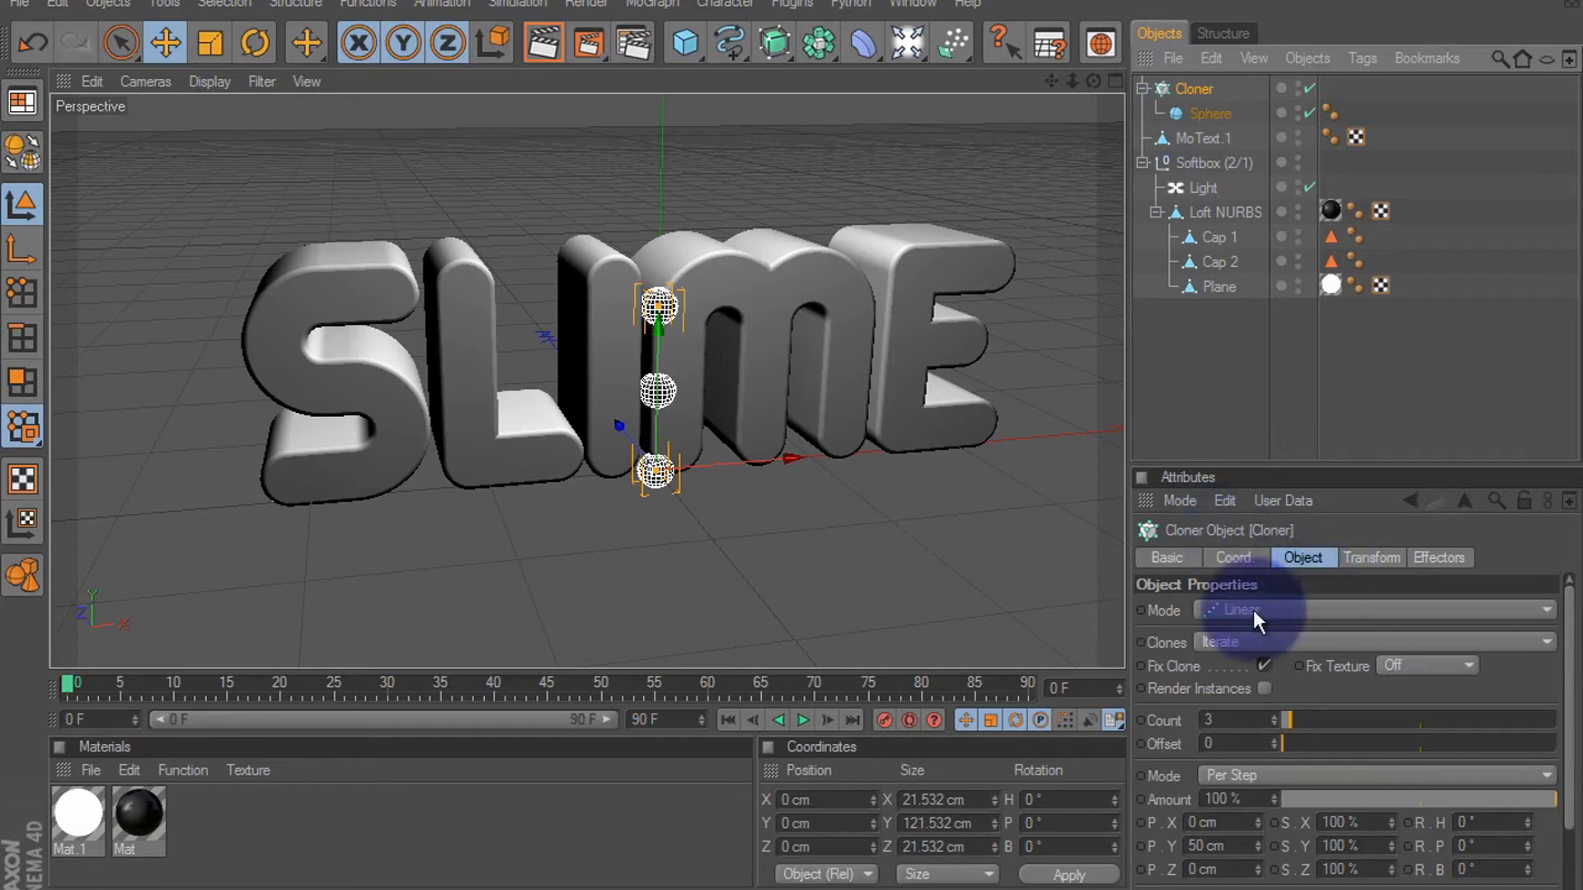
{"action": "left_click", "coordinate": [1277, 611]}
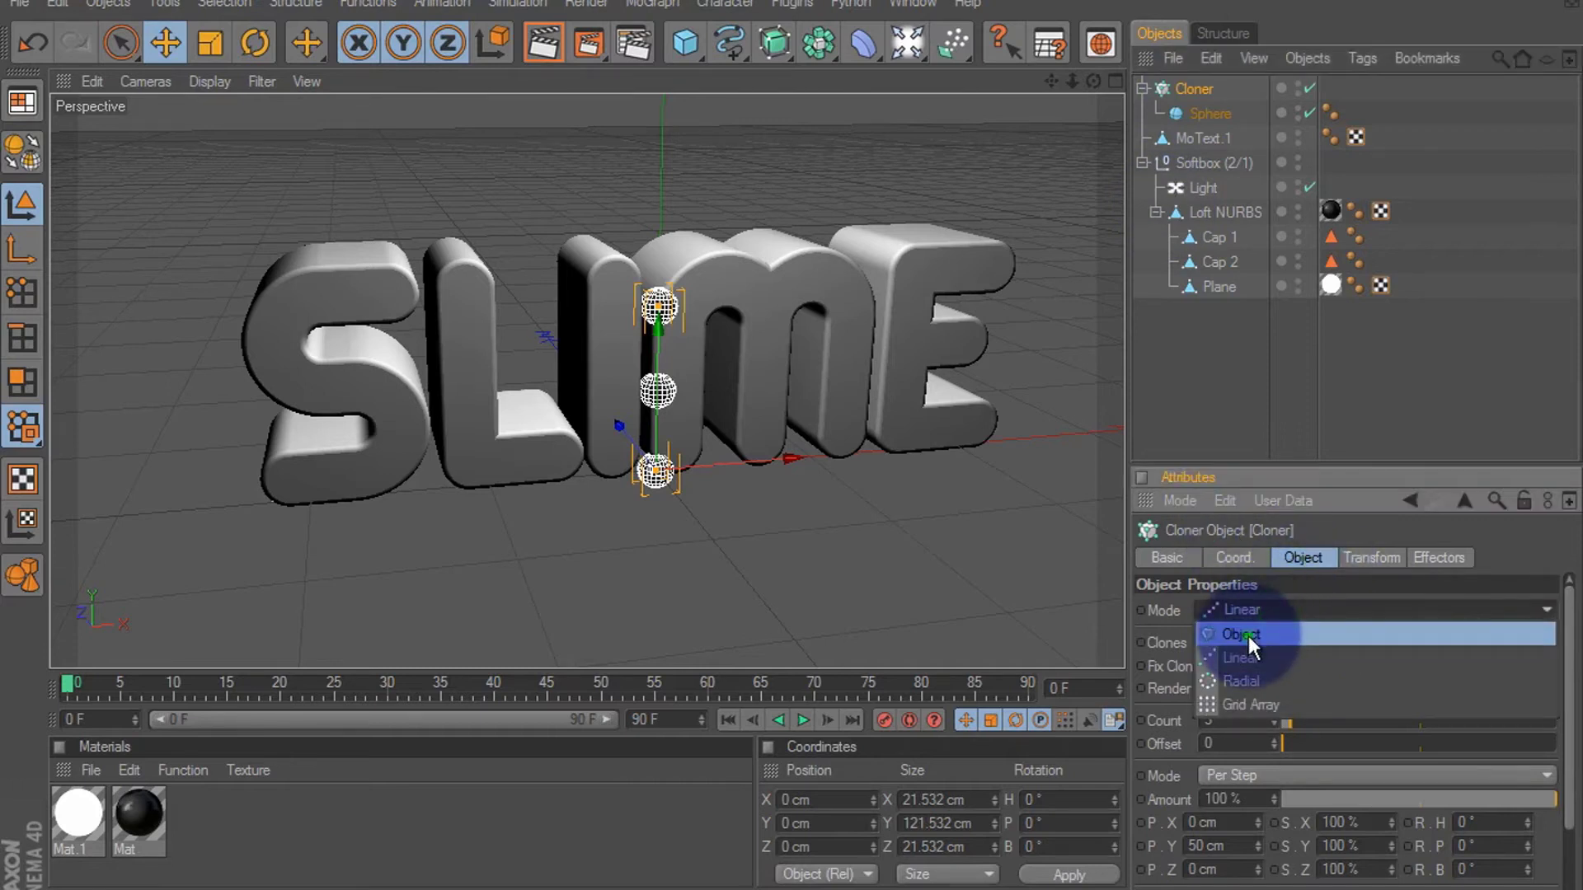
{"action": "left_click", "coordinate": [1248, 636]}
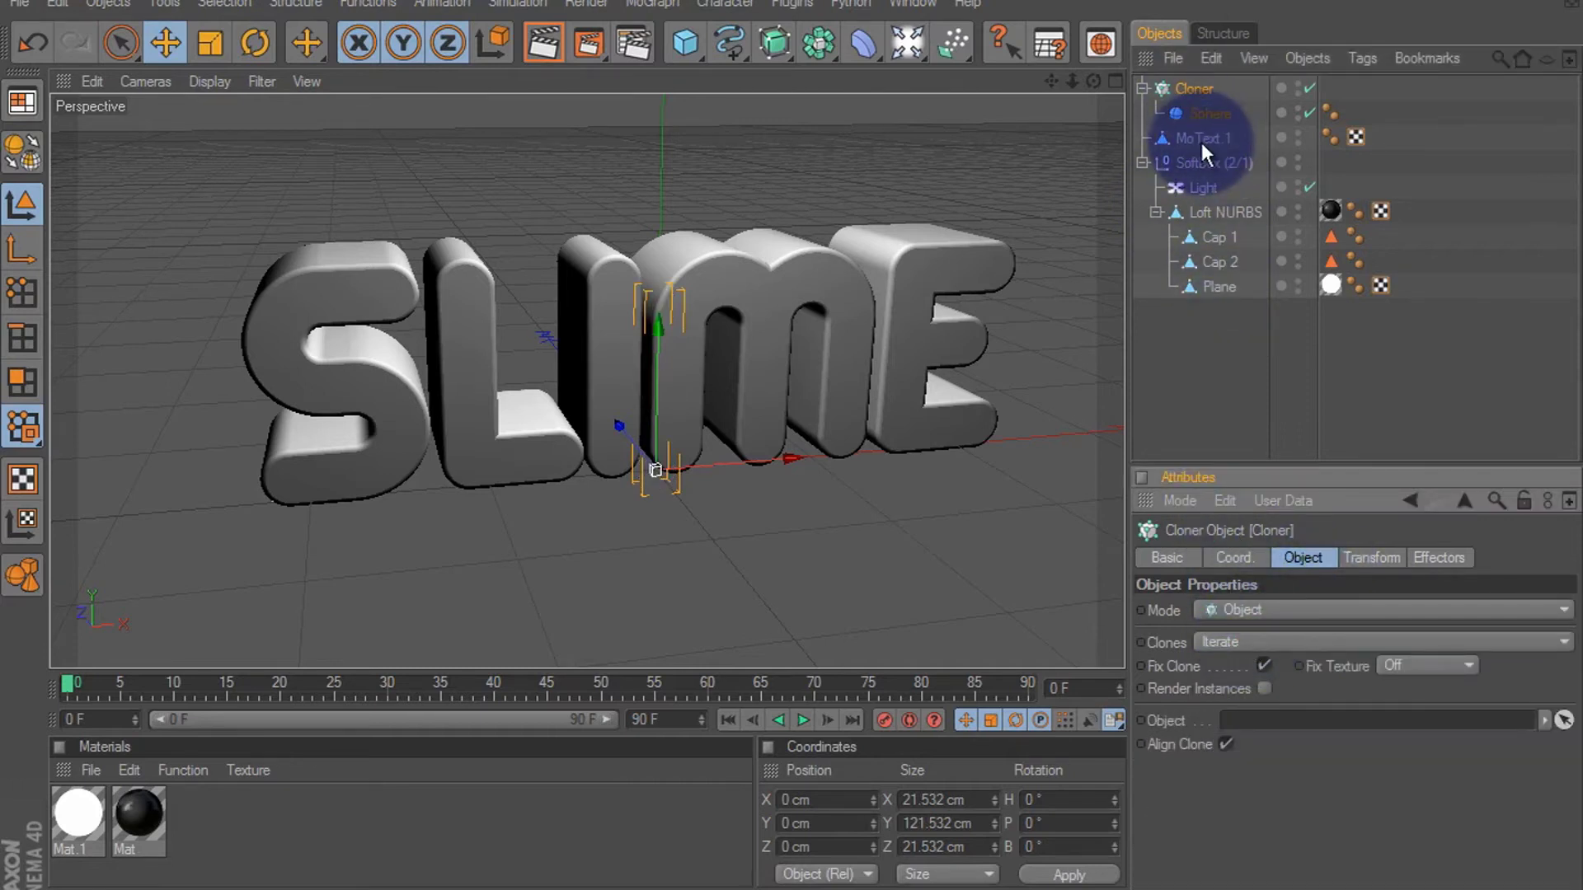
{"action": "left_click_drag", "start_coordinate": [1200, 141], "coordinate": [1252, 727]}
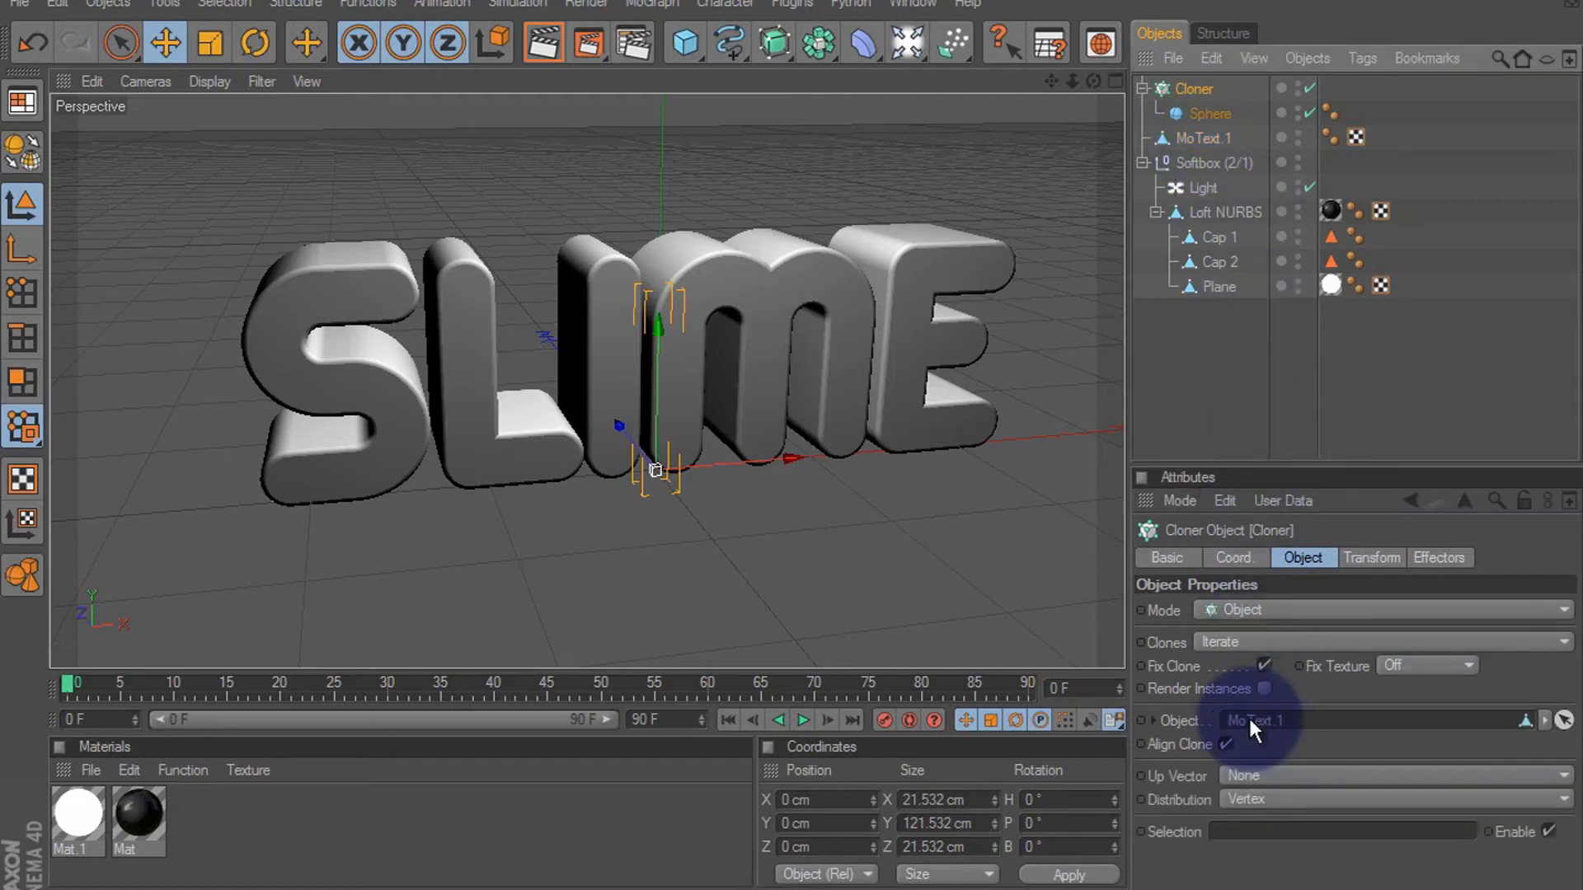
{"action": "left_click", "coordinate": [1263, 794]}
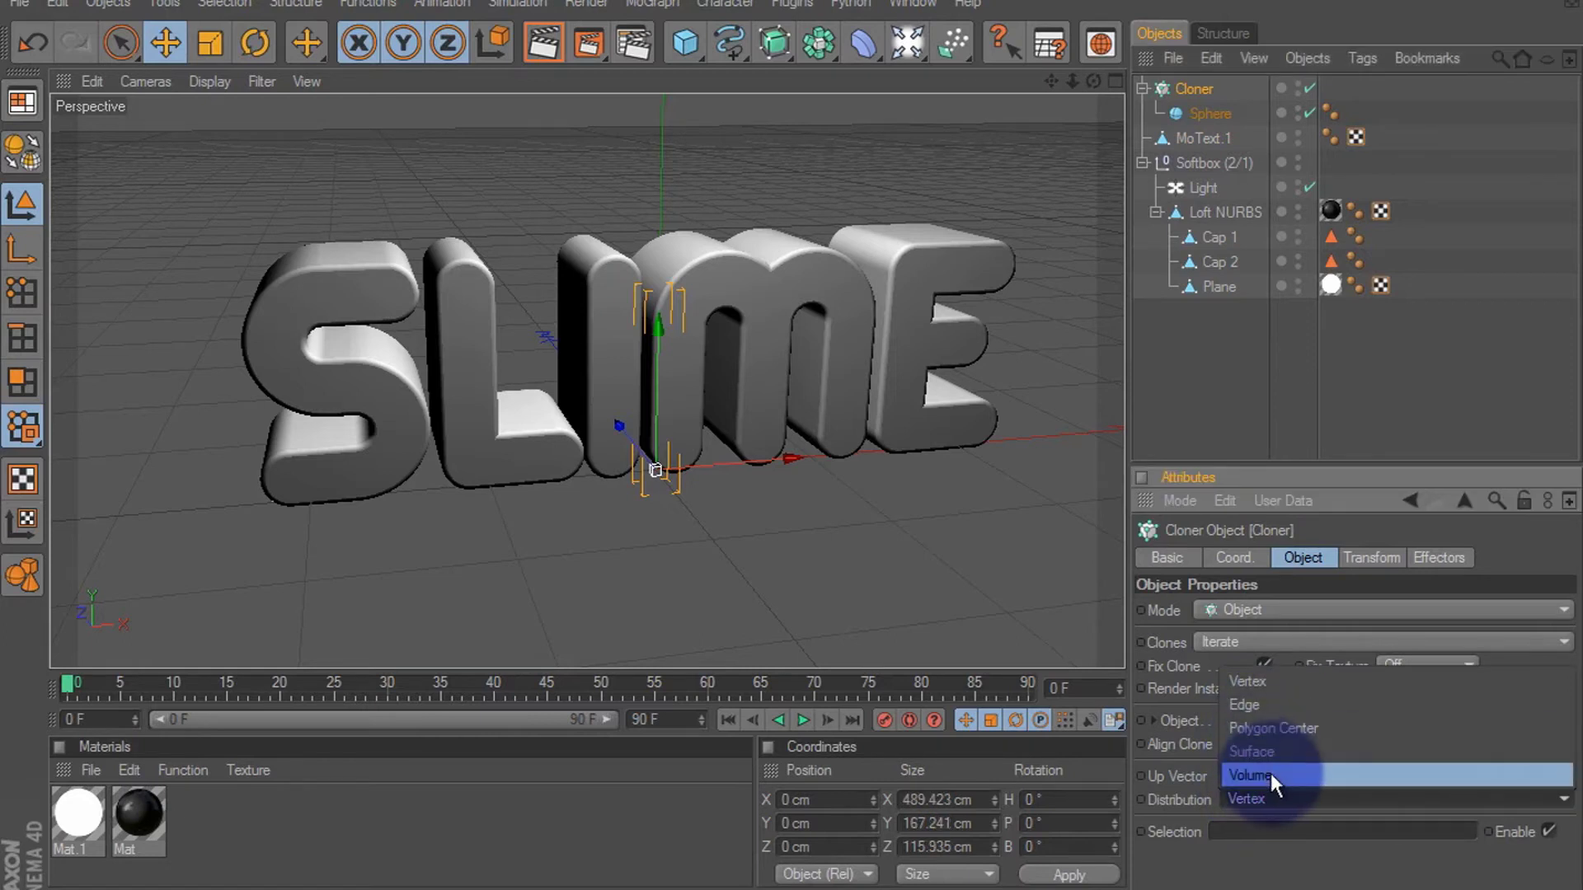
{"action": "left_click", "coordinate": [1270, 775]}
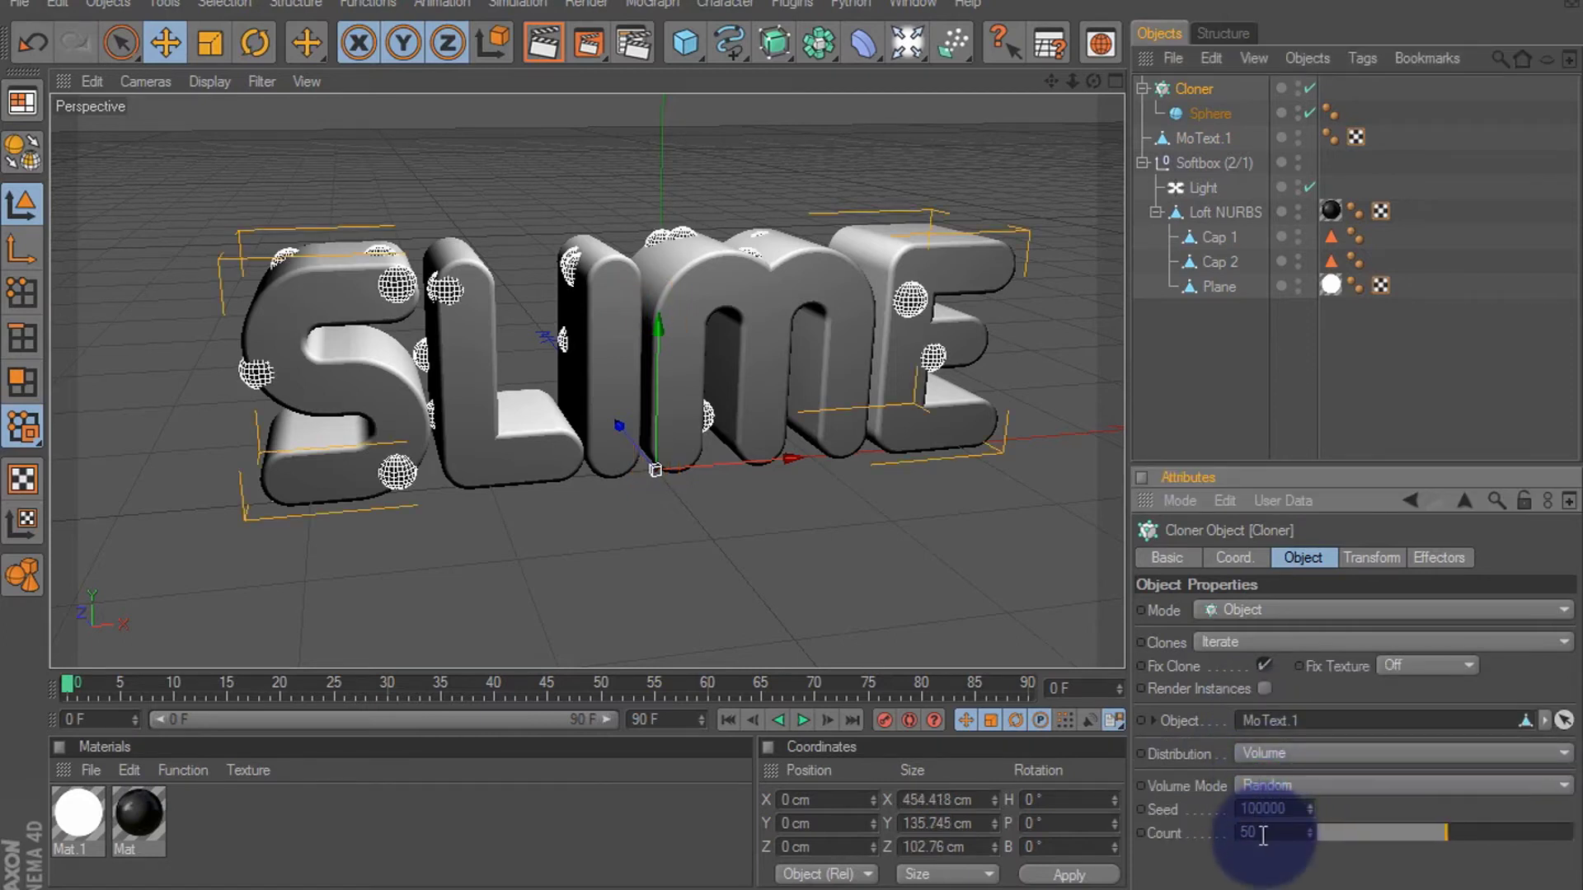
{"action": "left_click", "coordinate": [1262, 835]}
{"action": "left_click", "coordinate": [1075, 582]}
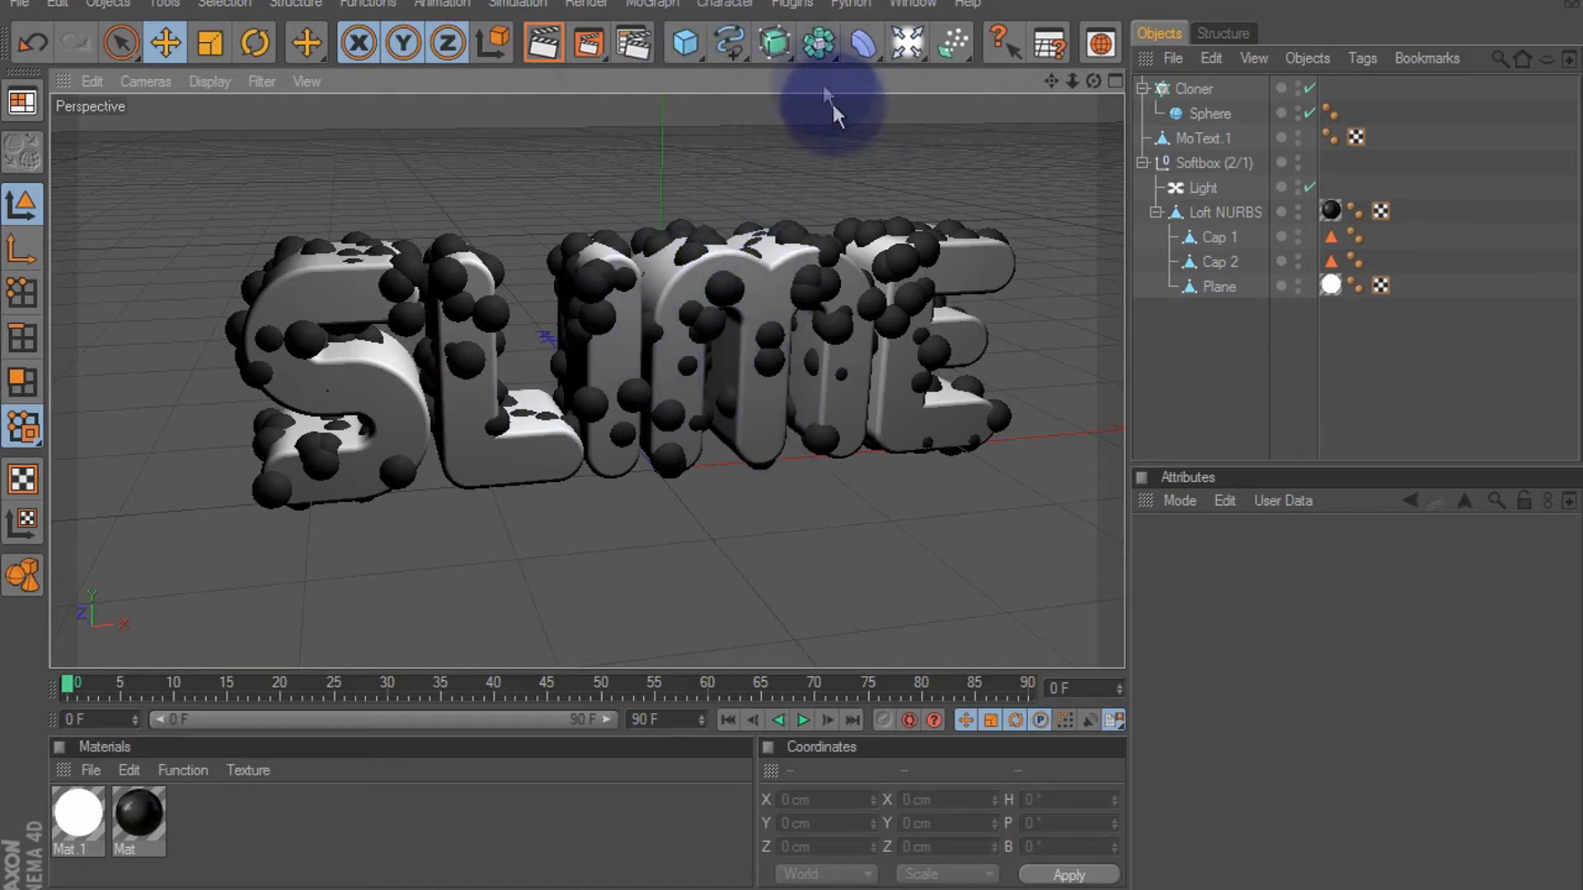
Step: Add a Metaball object and begin dragging the Cloner toward it
{"action": "left_click", "coordinate": [818, 43]}
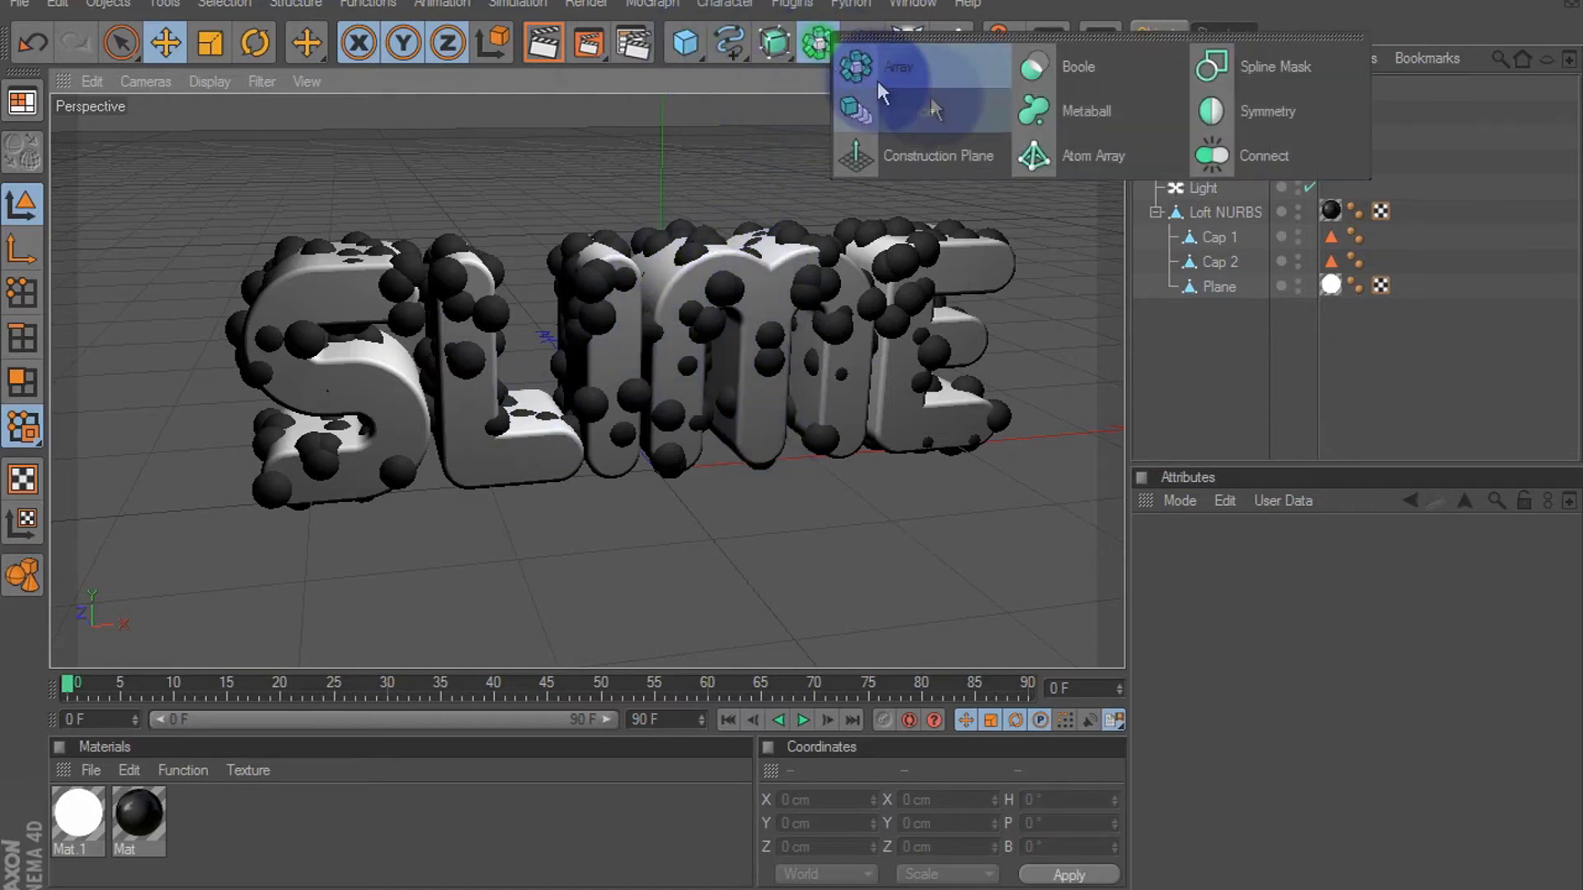
{"action": "left_click", "coordinate": [1080, 111]}
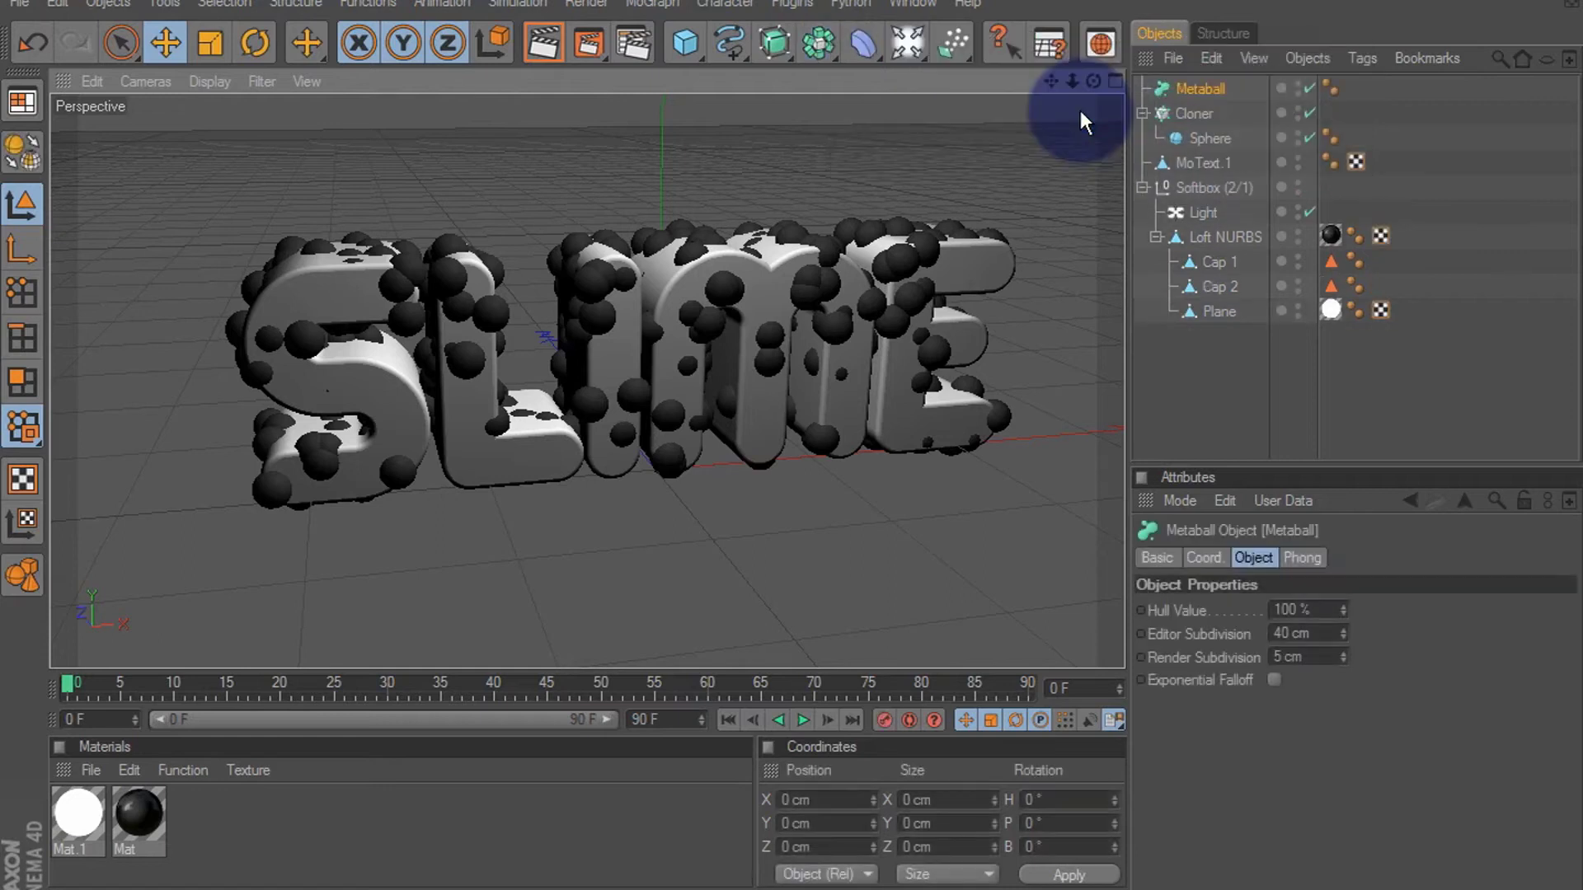
{"action": "left_click", "coordinate": [1190, 112]}
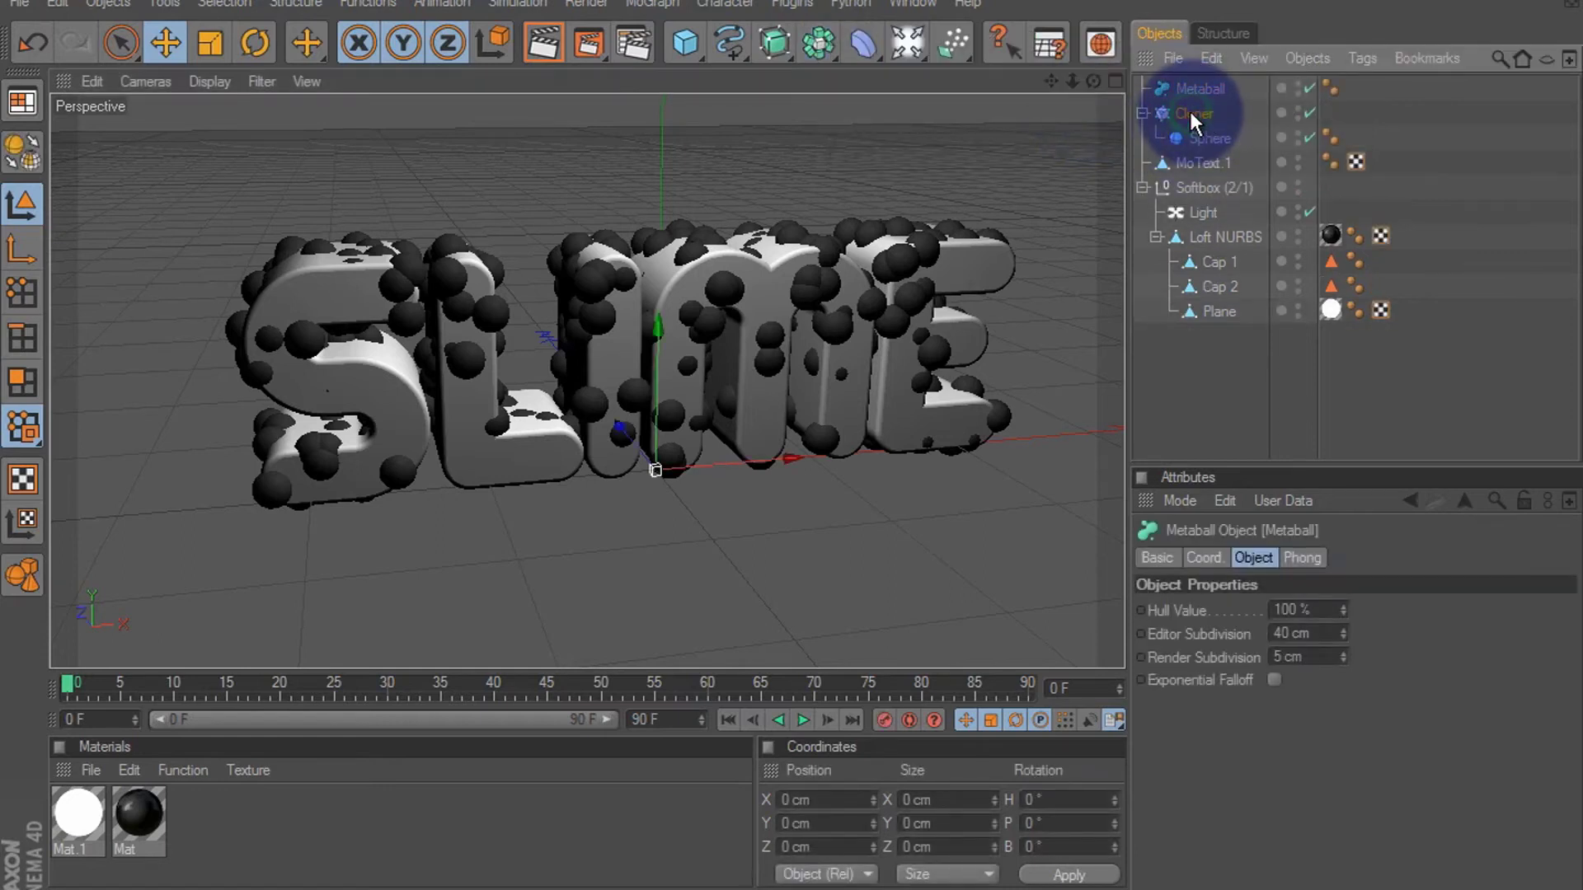
{"action": "left_click_drag", "start_coordinate": [1189, 111], "coordinate": [1203, 89]}
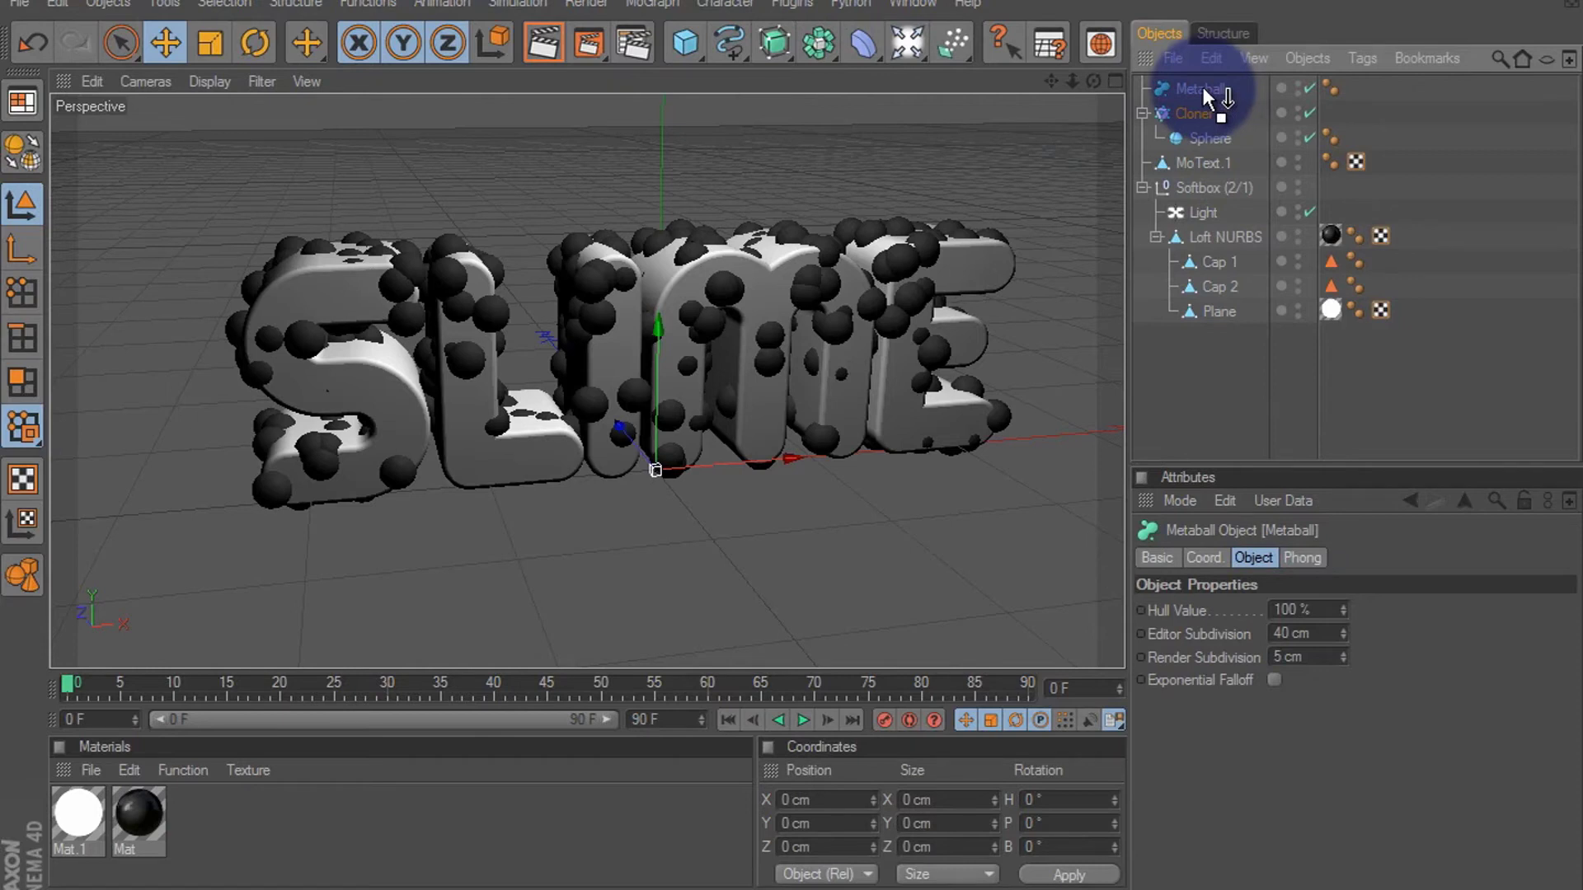
Step: Nest the Cloner under the Metaball and set its Hull Value to 800%
{"action": "left_click_drag", "start_coordinate": [1203, 86], "coordinate": [1203, 88]}
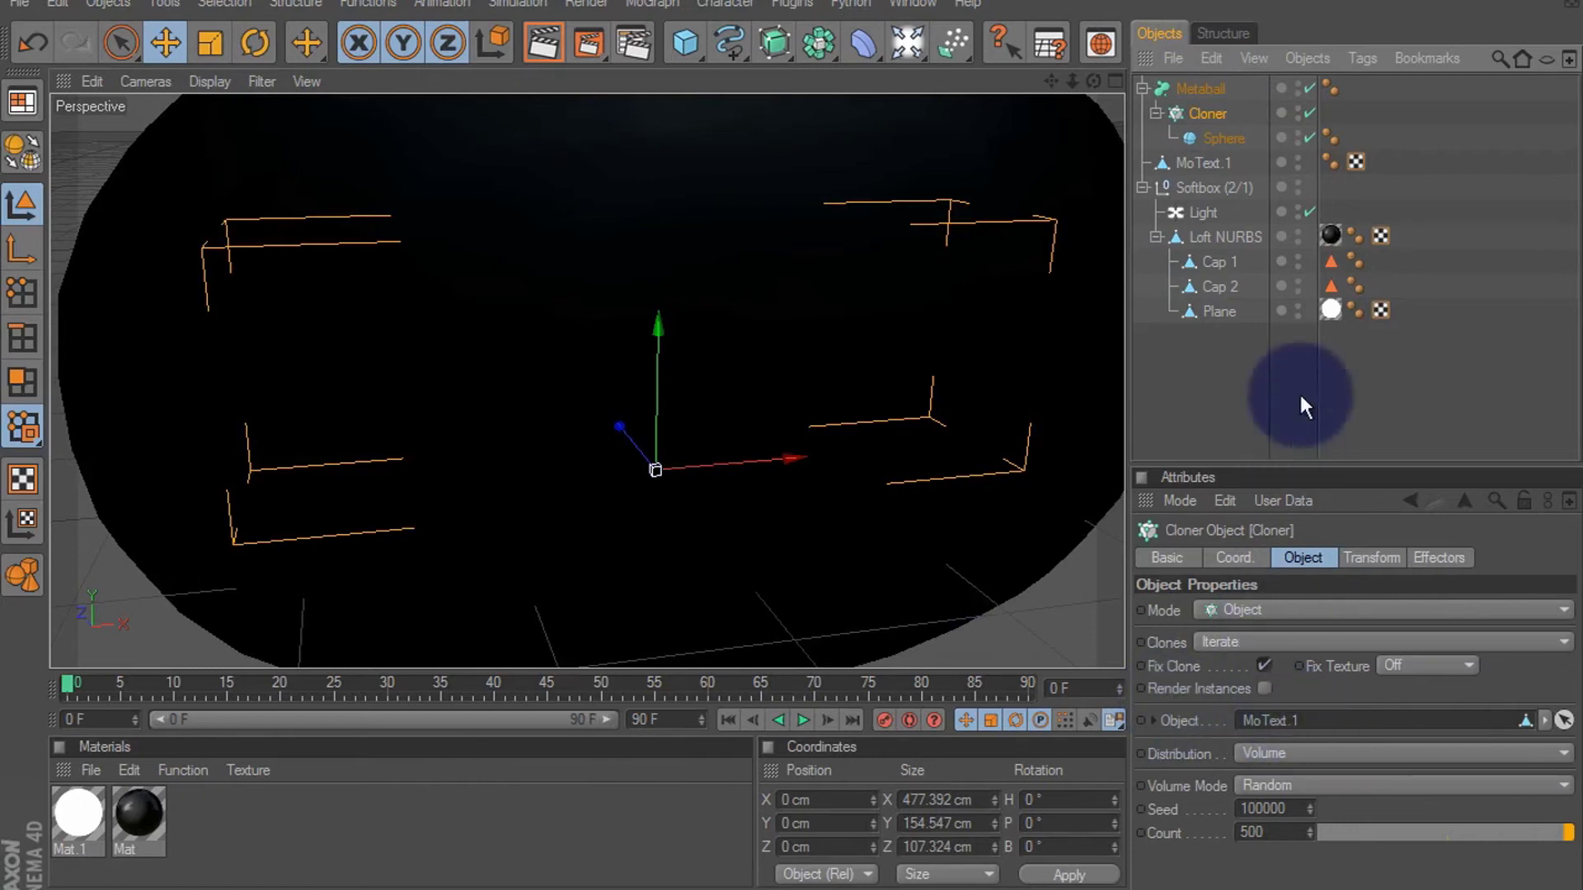
{"action": "left_click", "coordinate": [1200, 87]}
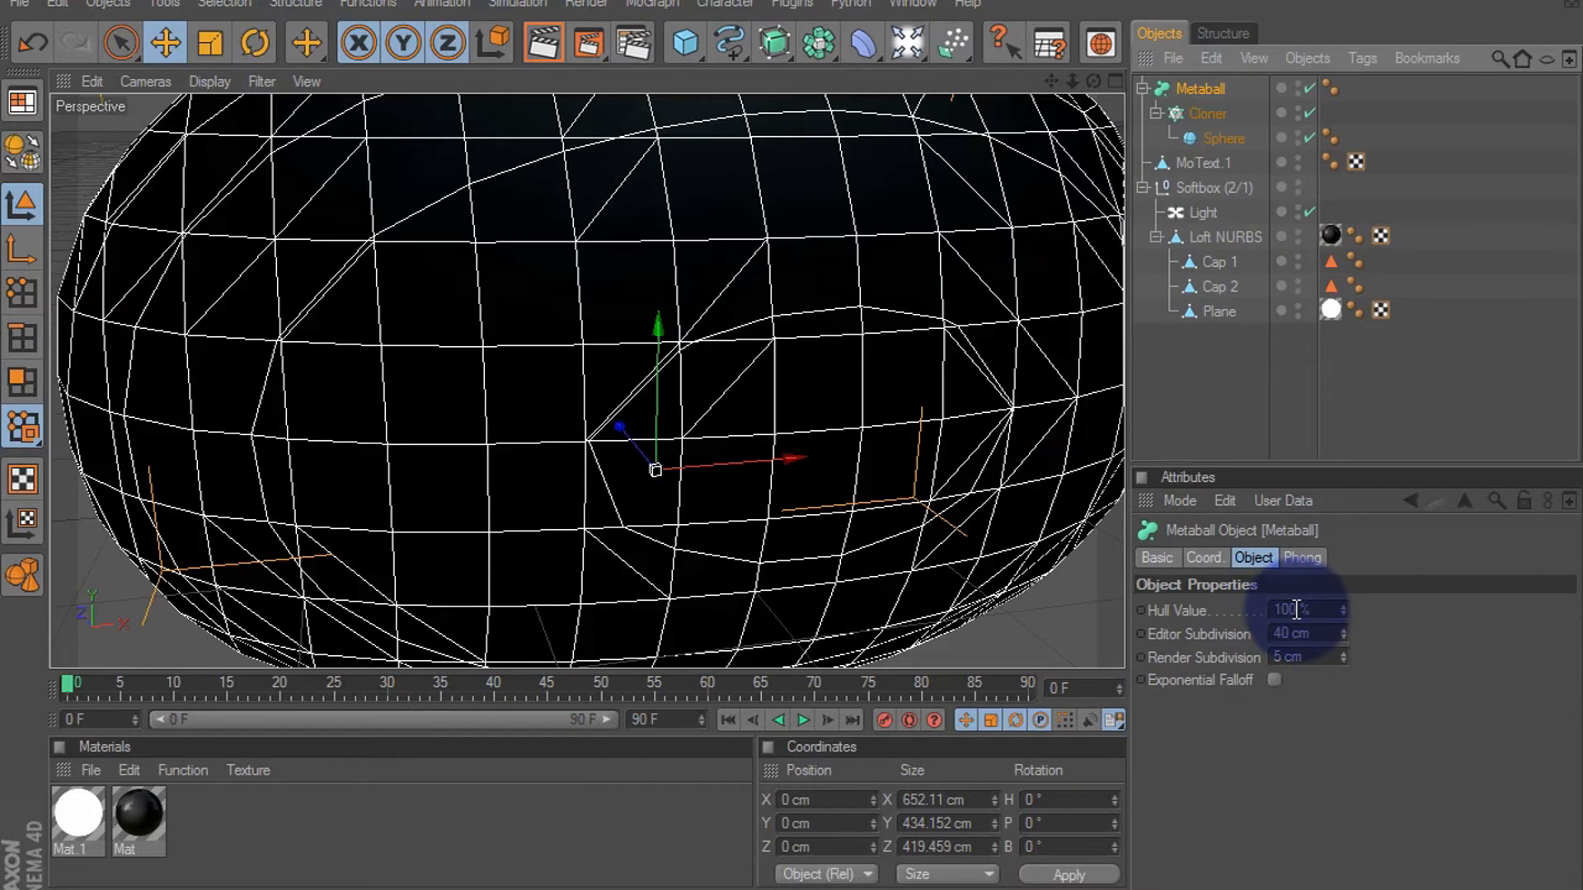
{"action": "left_click", "coordinate": [1296, 609]}
{"action": "type", "text": "8"}
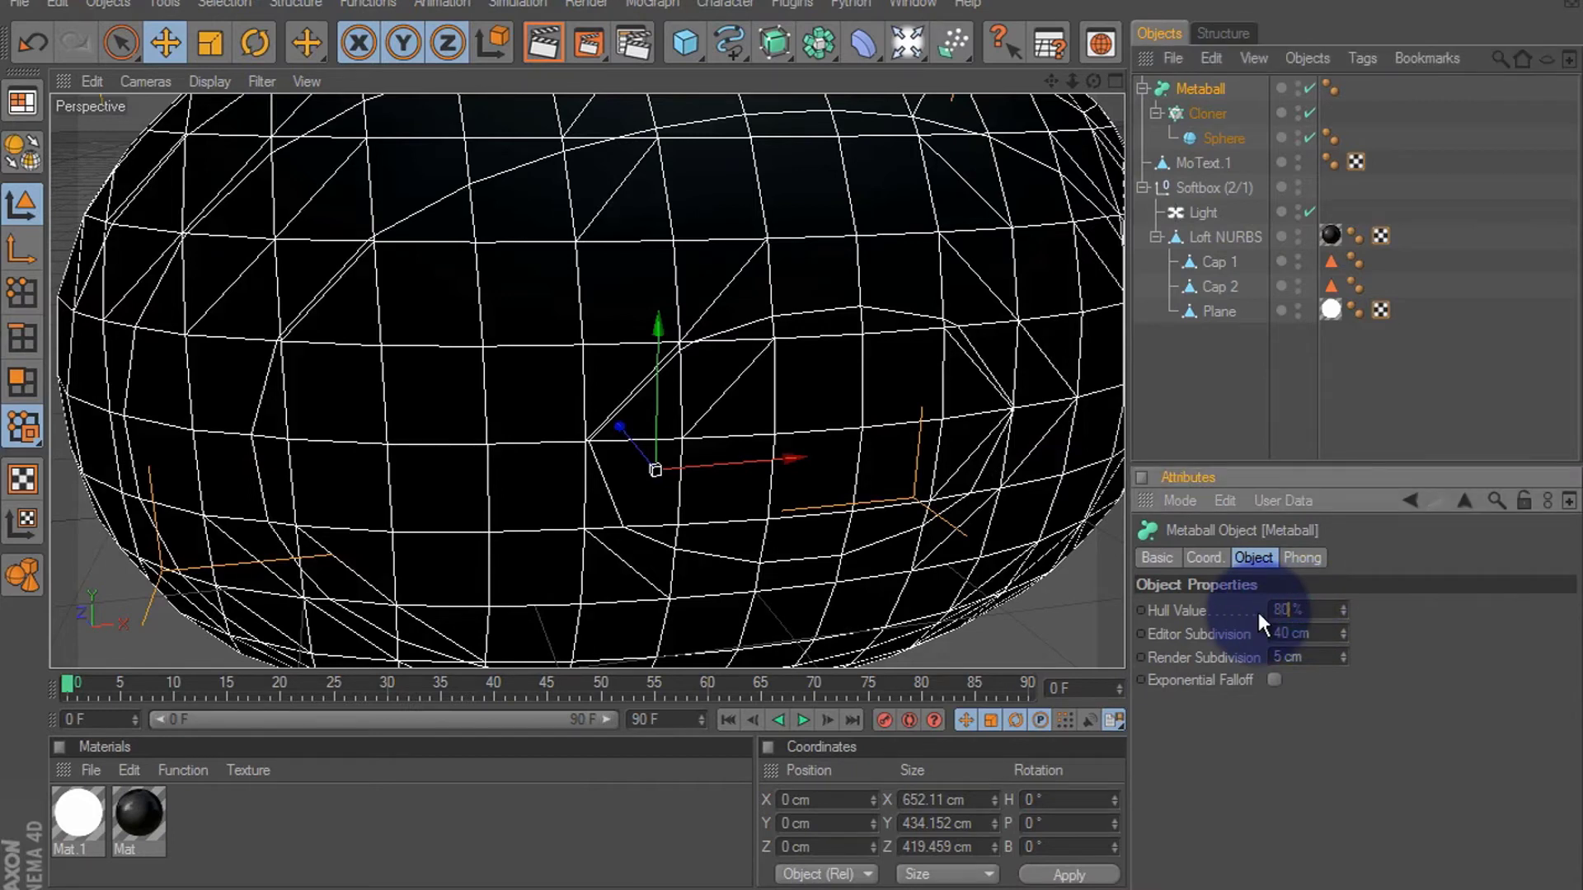
{"action": "type", "text": "0"}
{"action": "key", "text": "Return"}
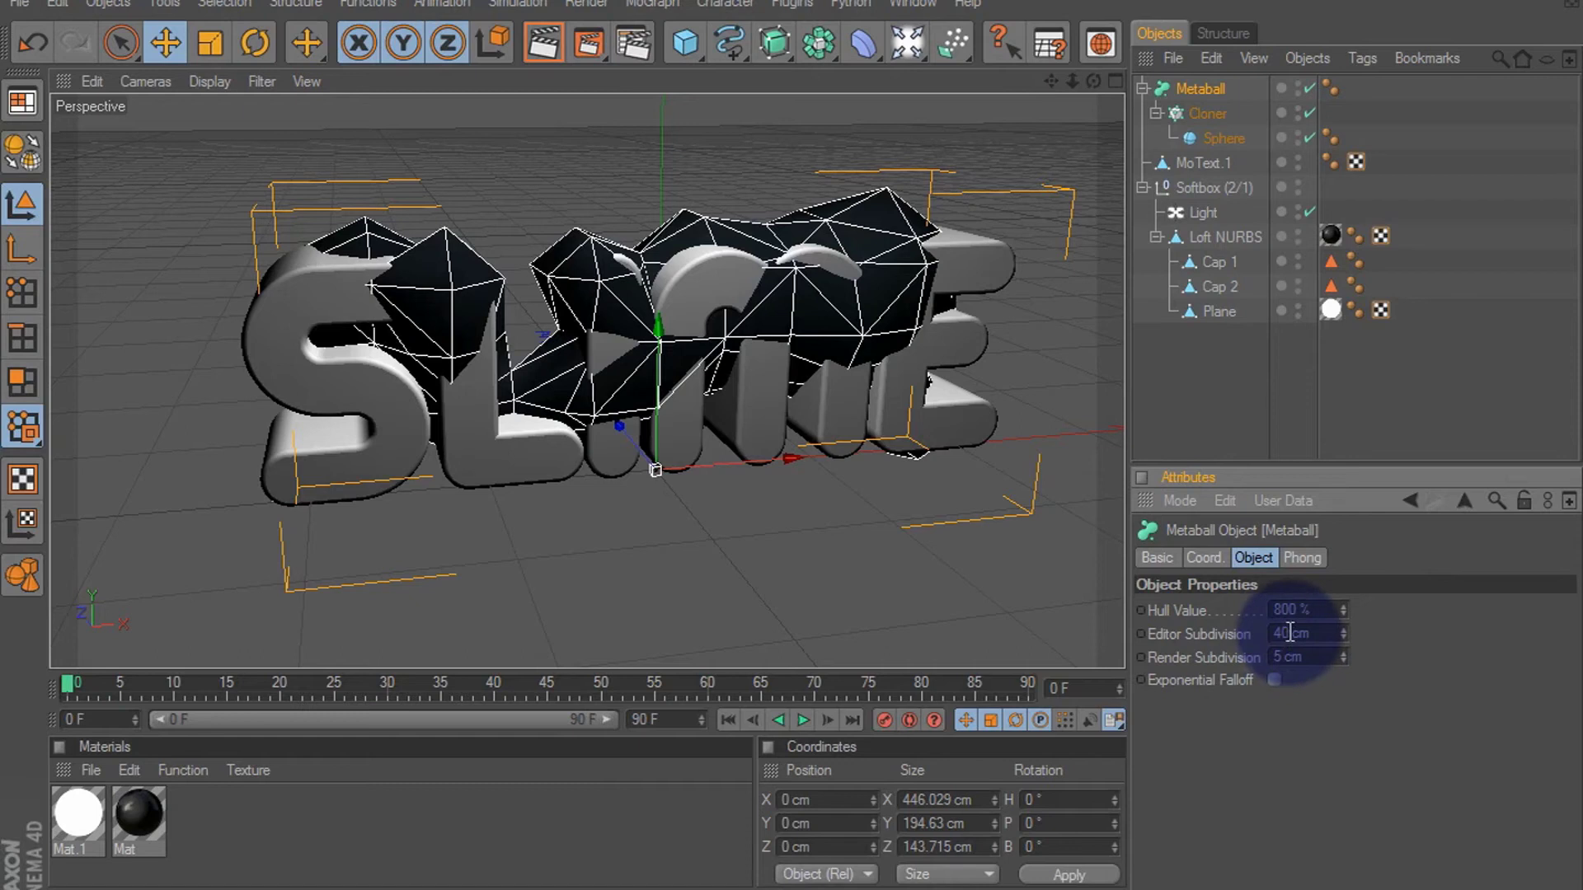
Step: Set the Metaball's Editor Subdivision to 3 cm and Render Subdivision to 2 cm
{"action": "left_click", "coordinate": [1290, 632]}
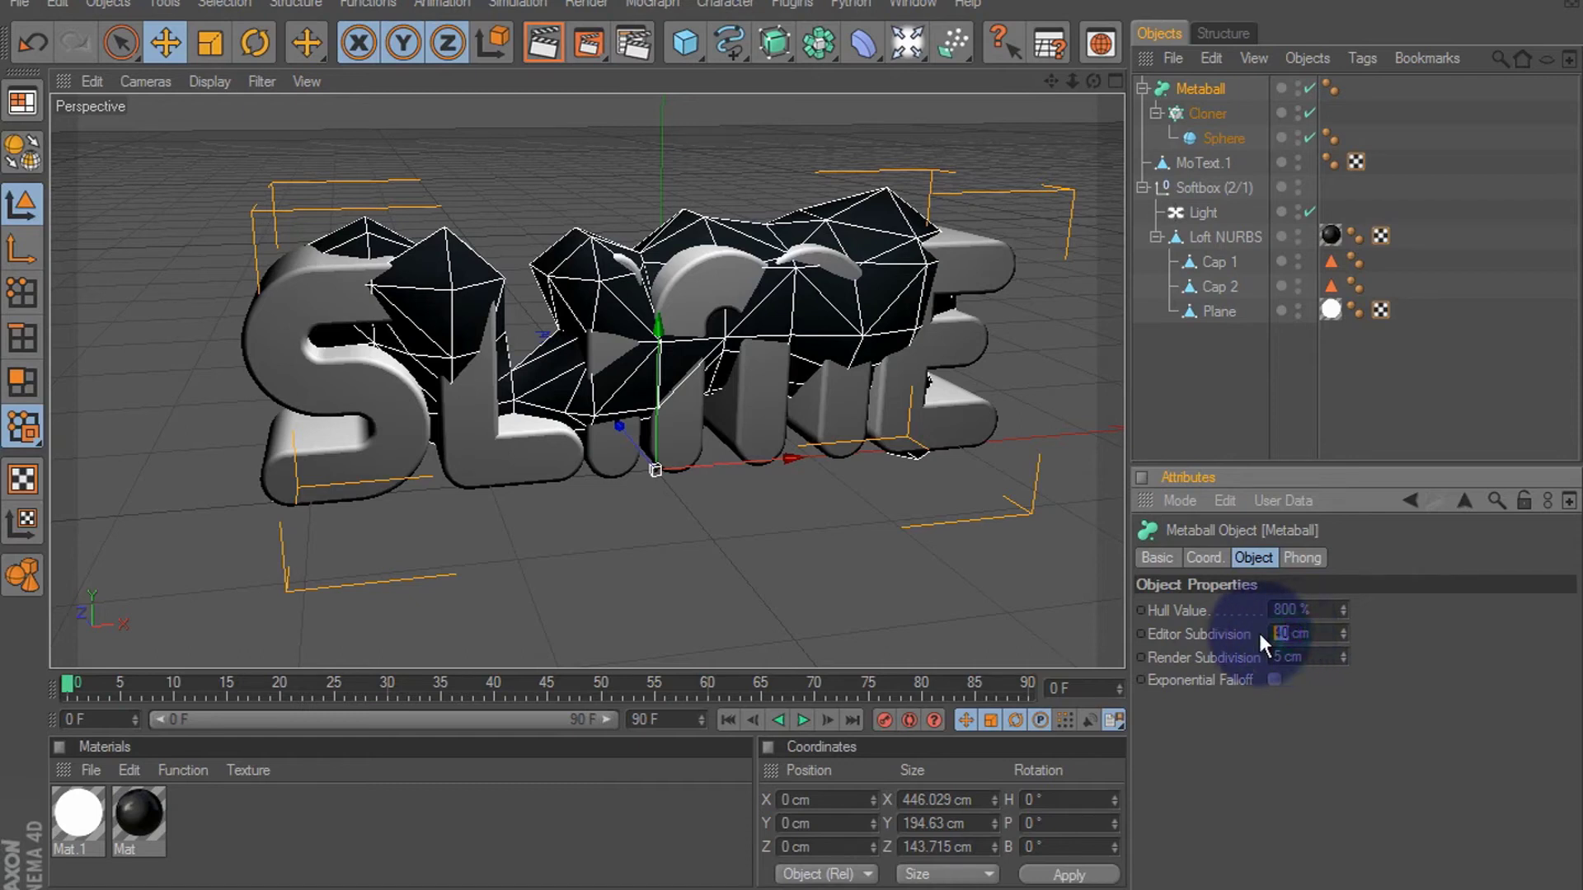
{"action": "type", "text": "3"}
{"action": "left_click", "coordinate": [1283, 656]}
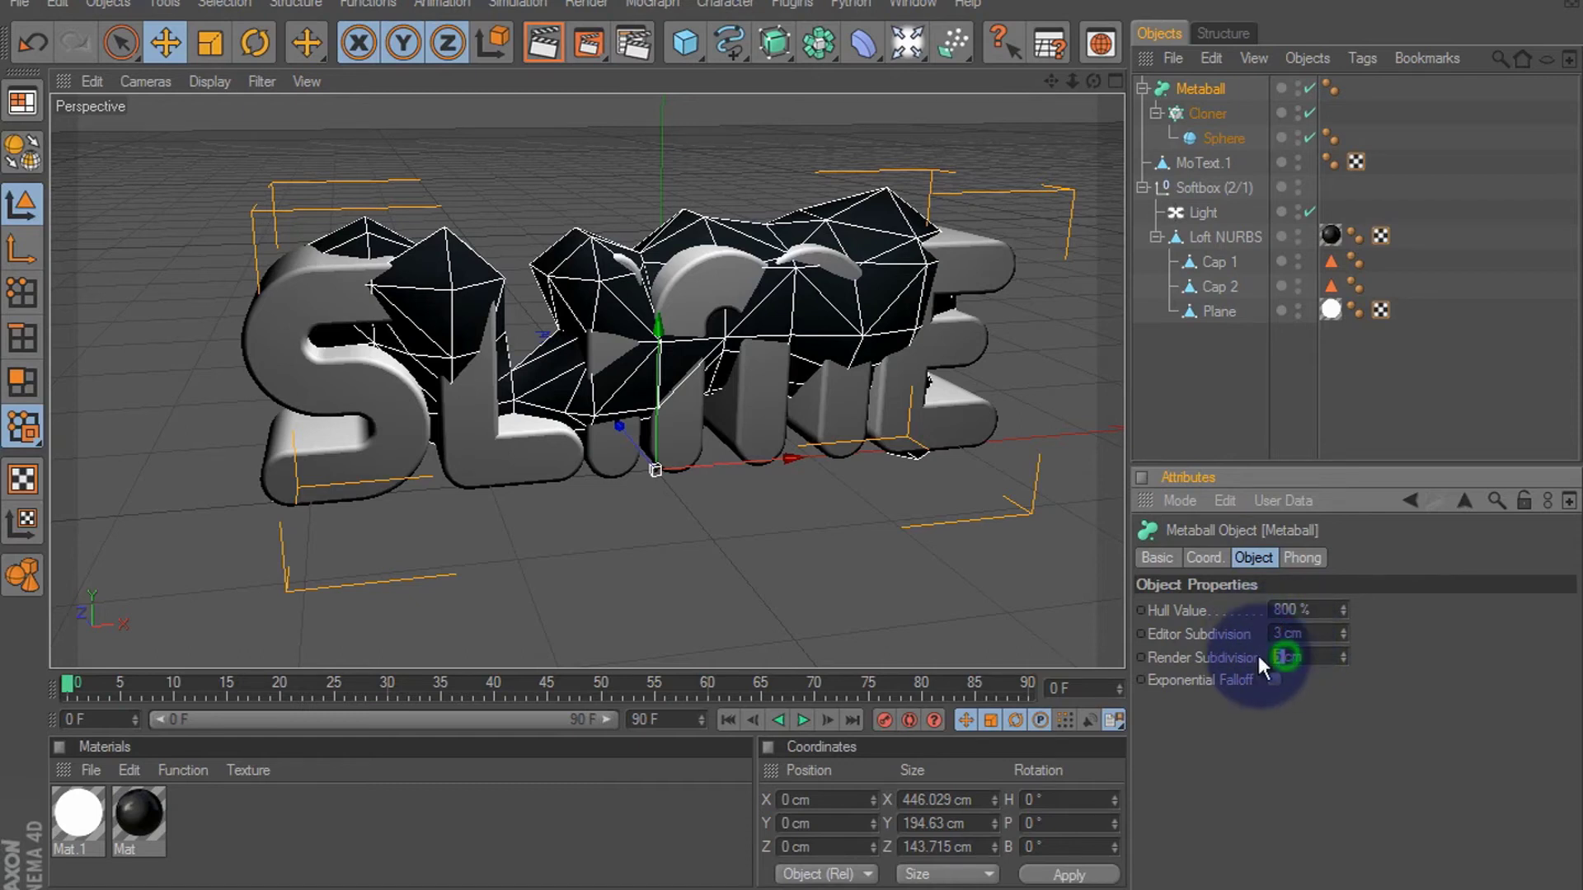
{"action": "type", "text": "2"}
{"action": "left_click", "coordinate": [1403, 650]}
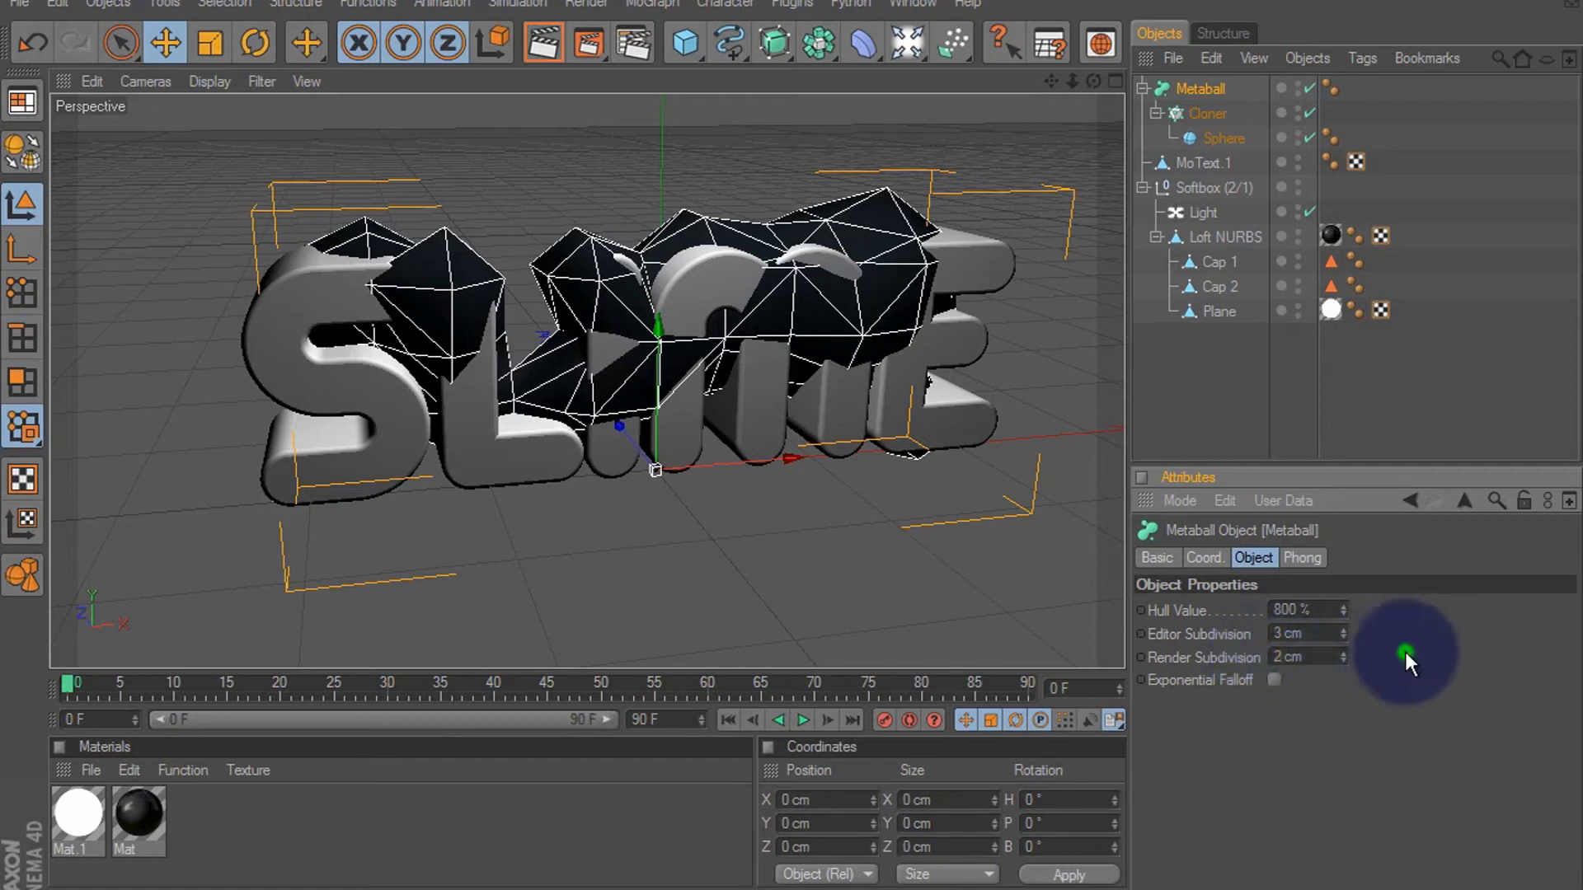
Step: Give the cloned sphere 30 segments and a radius of 13 cm, then lower it to about 11 cm
{"action": "left_click", "coordinate": [1219, 140]}
{"action": "left_click", "coordinate": [1236, 557]}
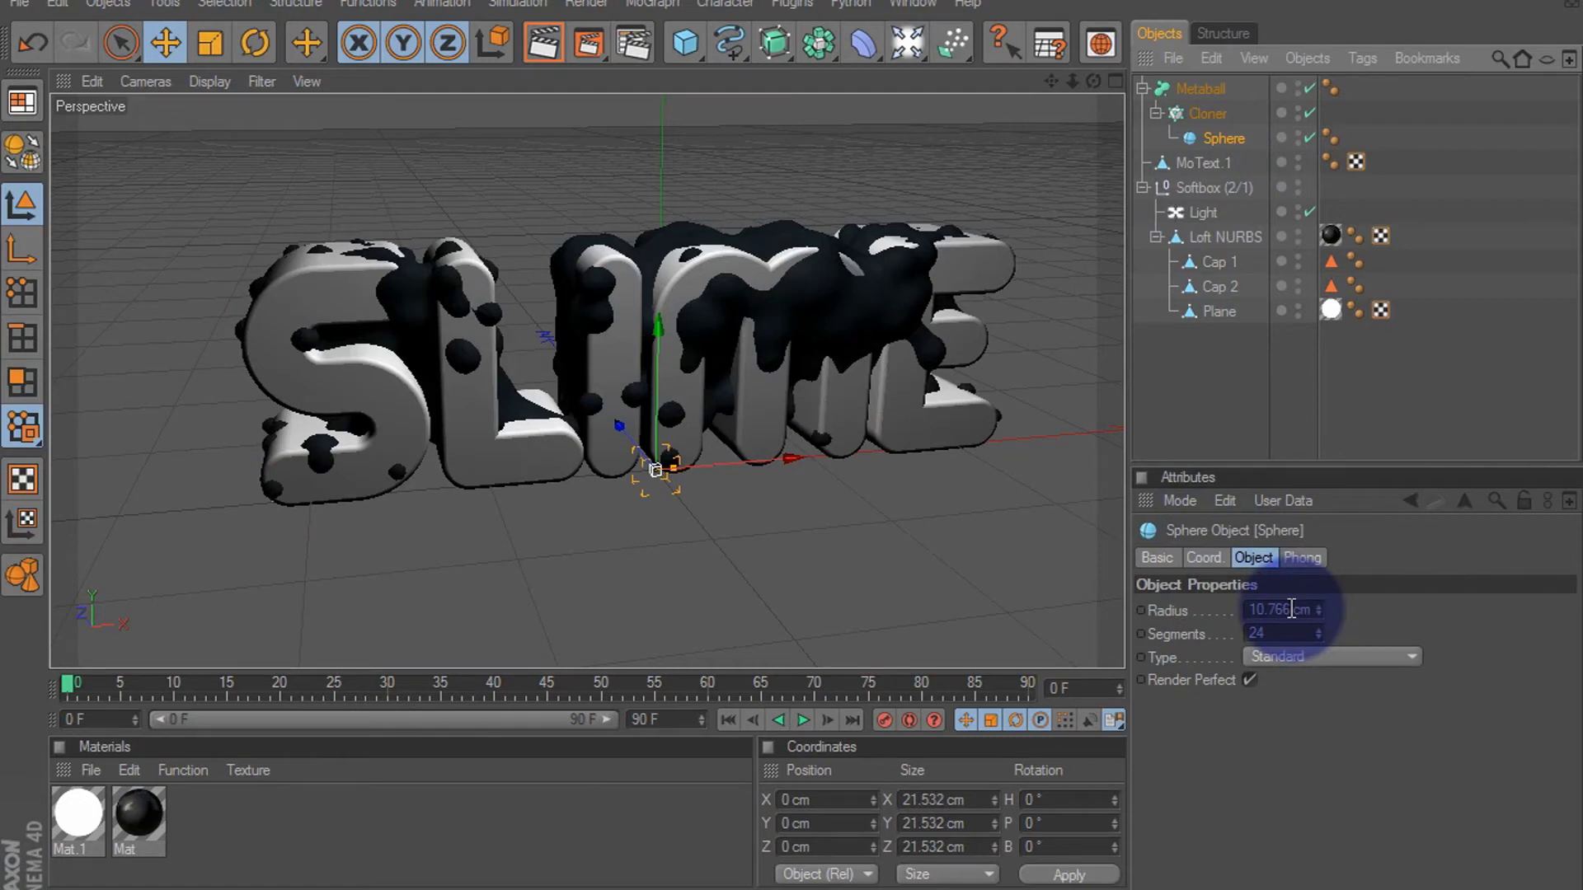
{"action": "left_click_drag", "start_coordinate": [1291, 609], "coordinate": [1243, 607]}
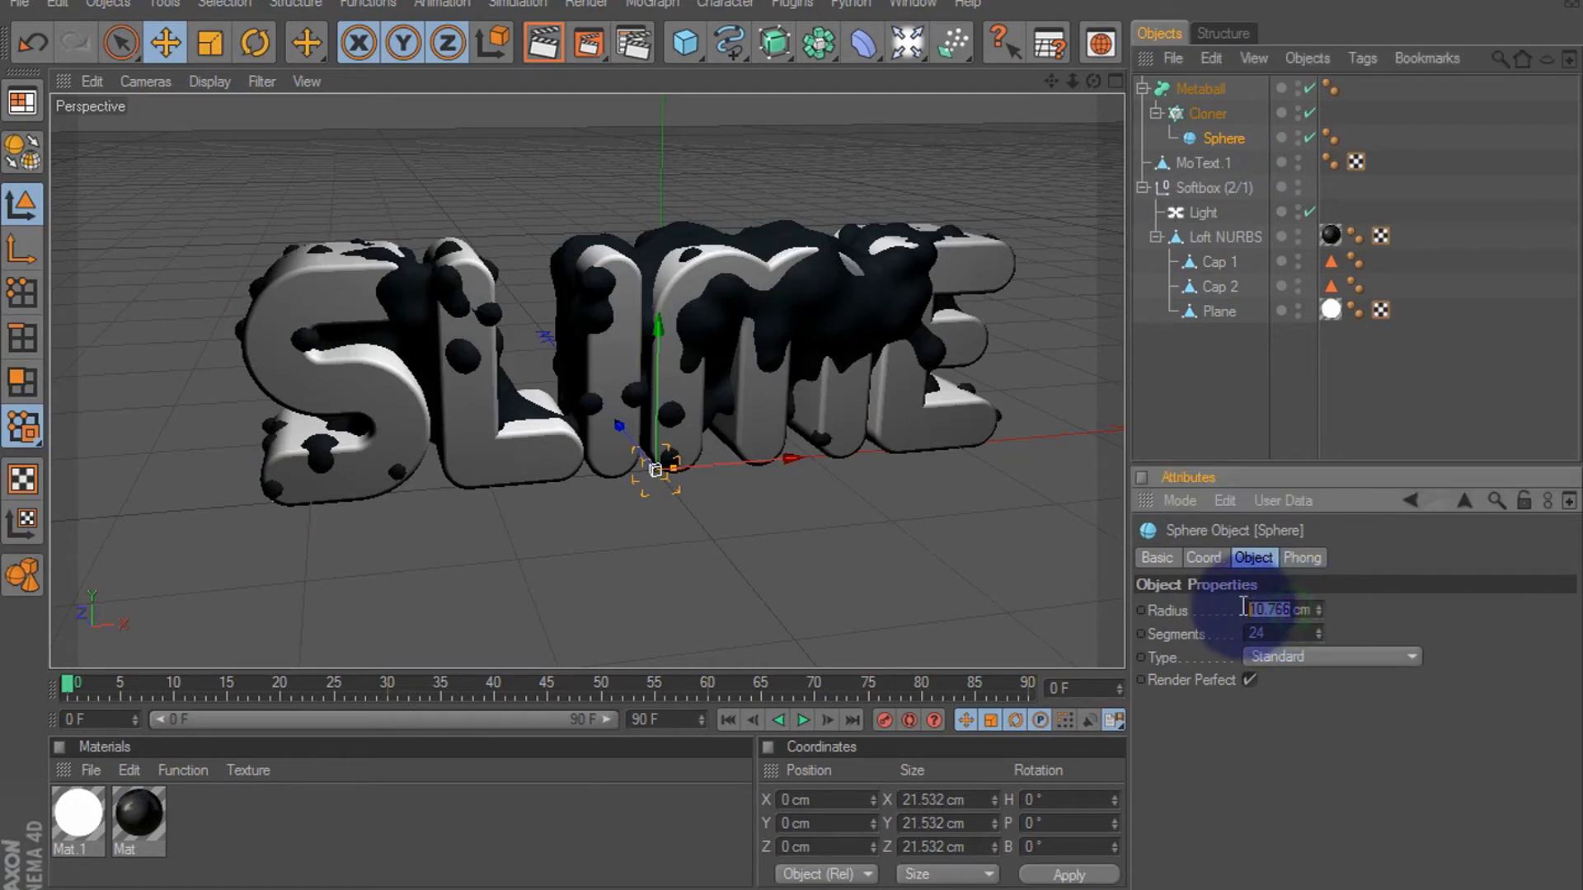
{"action": "type", "text": "13.031"}
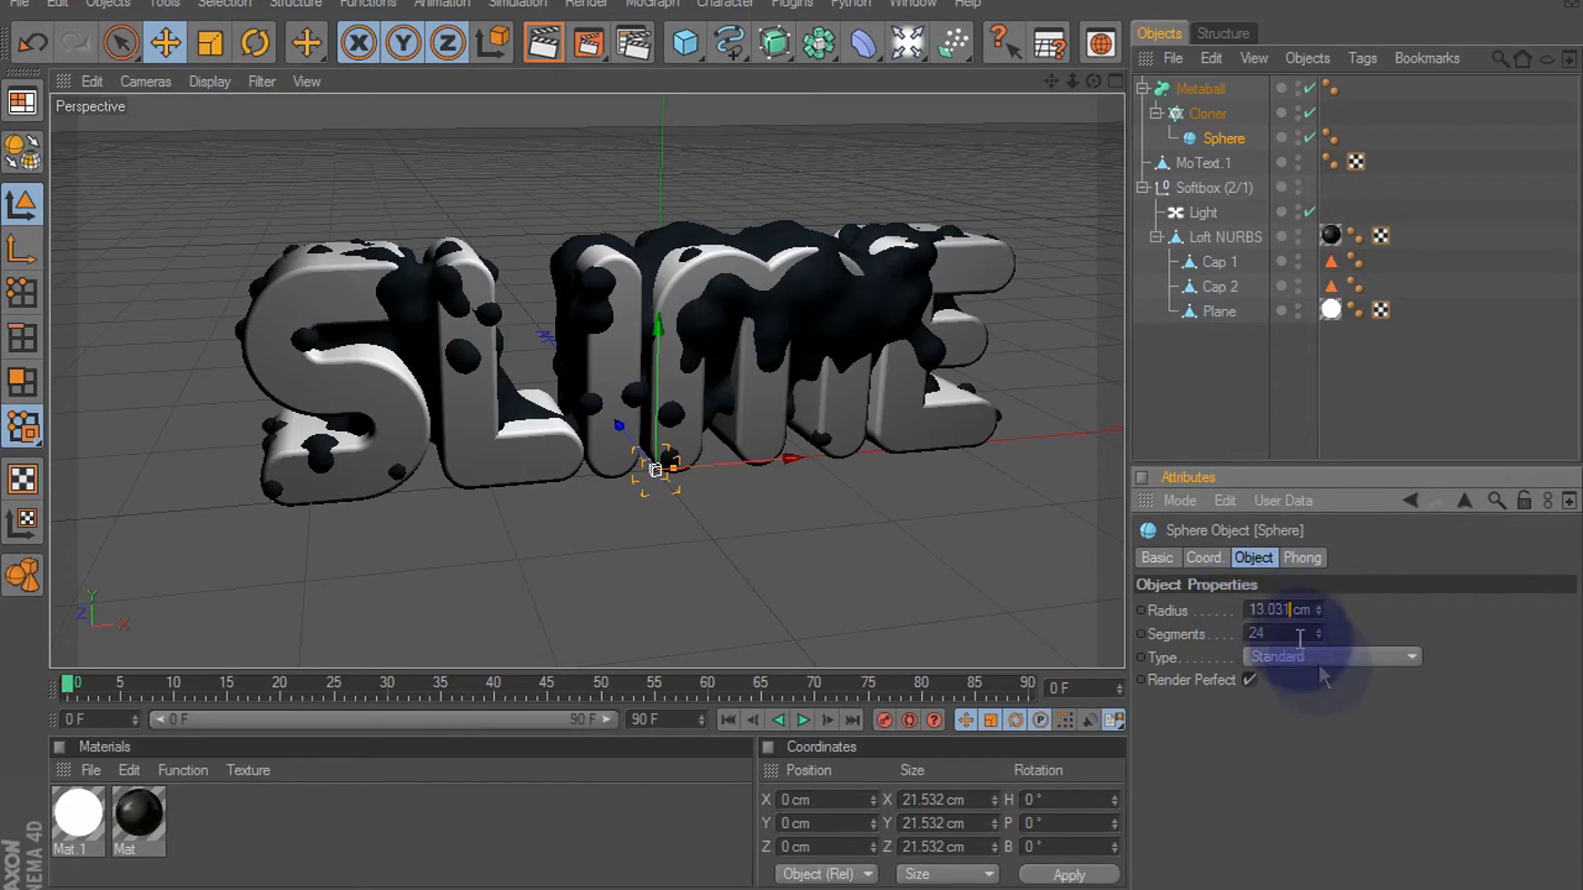
{"action": "left_click", "coordinate": [1265, 633]}
{"action": "left_click_drag", "start_coordinate": [1265, 633], "coordinate": [1228, 630]}
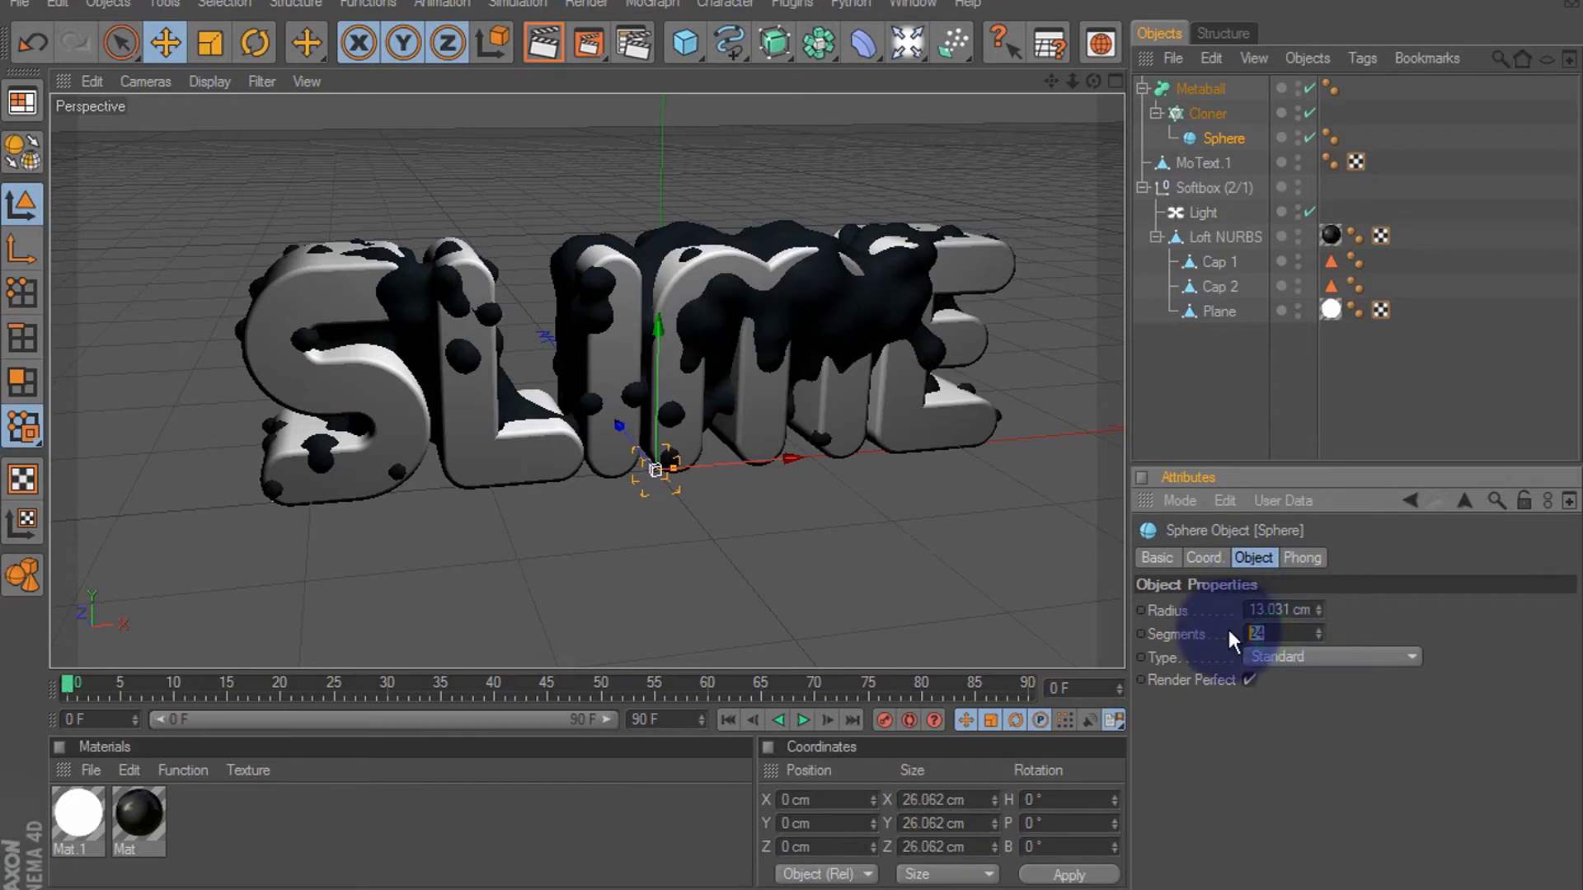
{"action": "type", "text": "30"}
{"action": "left_click", "coordinate": [1397, 612]}
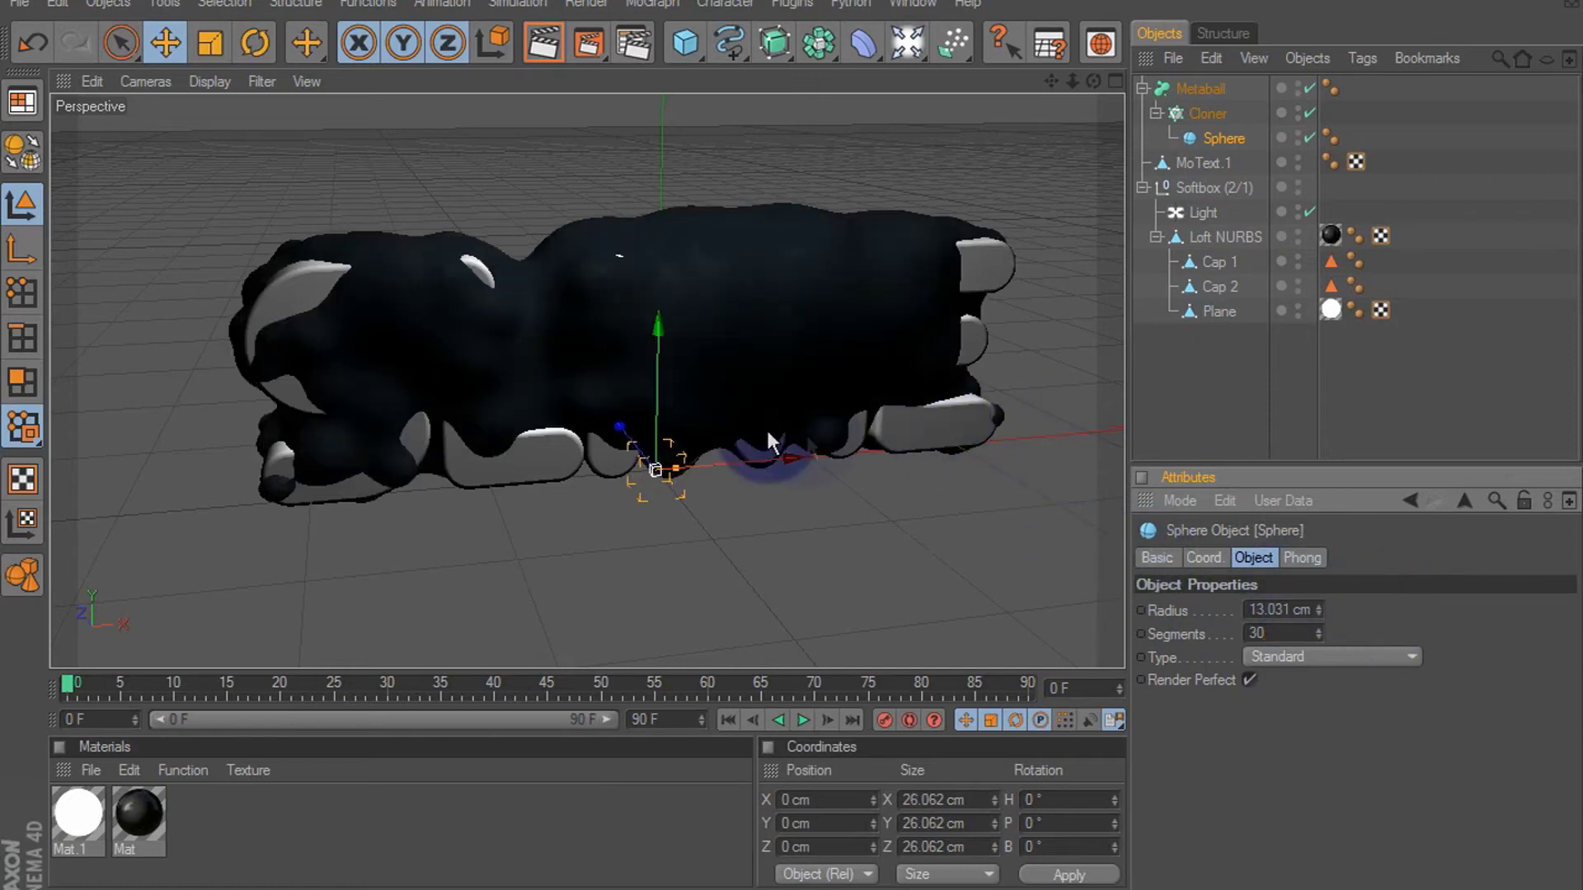
{"action": "left_click", "coordinate": [1318, 611]}
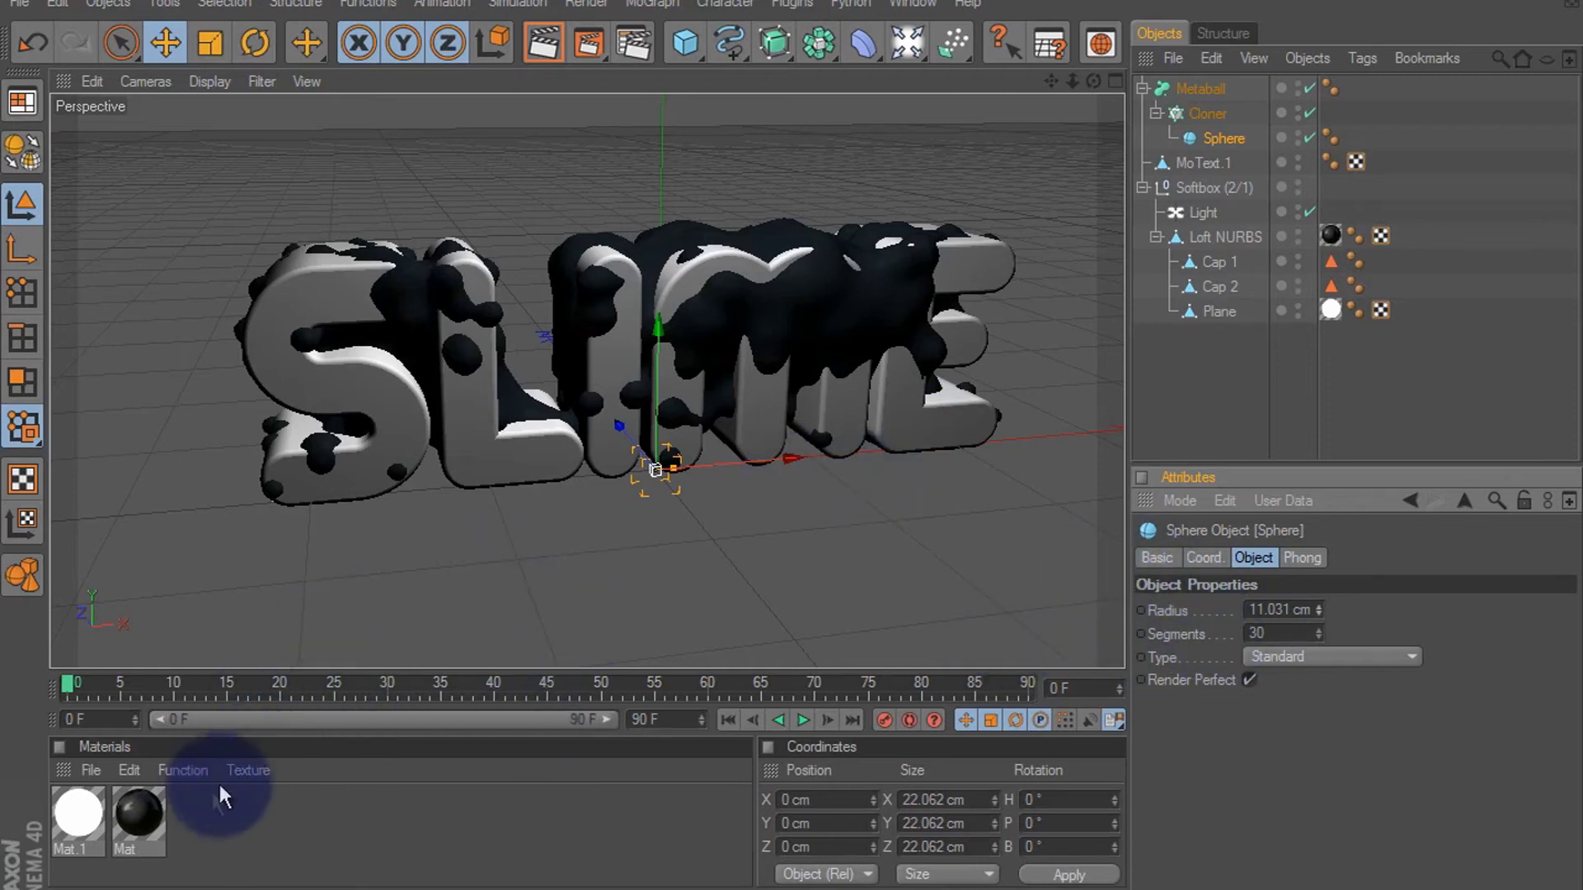
Step: Add a Floor object and create a new material, Mat.2, opening it for editing
{"action": "left_click", "coordinate": [905, 43]}
{"action": "left_click", "coordinate": [1146, 243]}
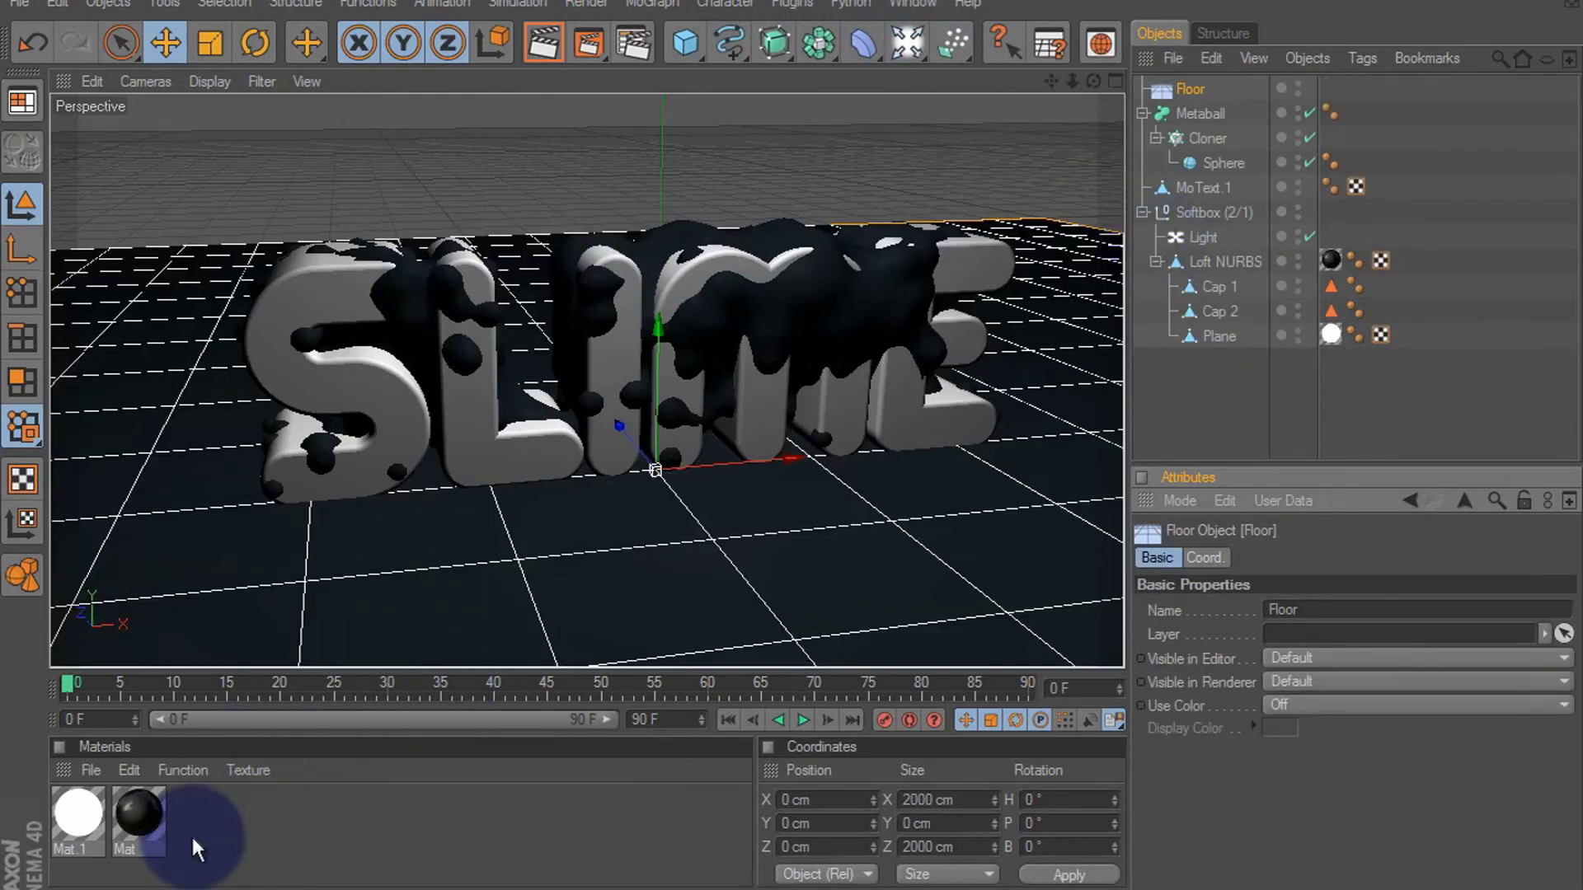
{"action": "double_click", "coordinate": [206, 819]}
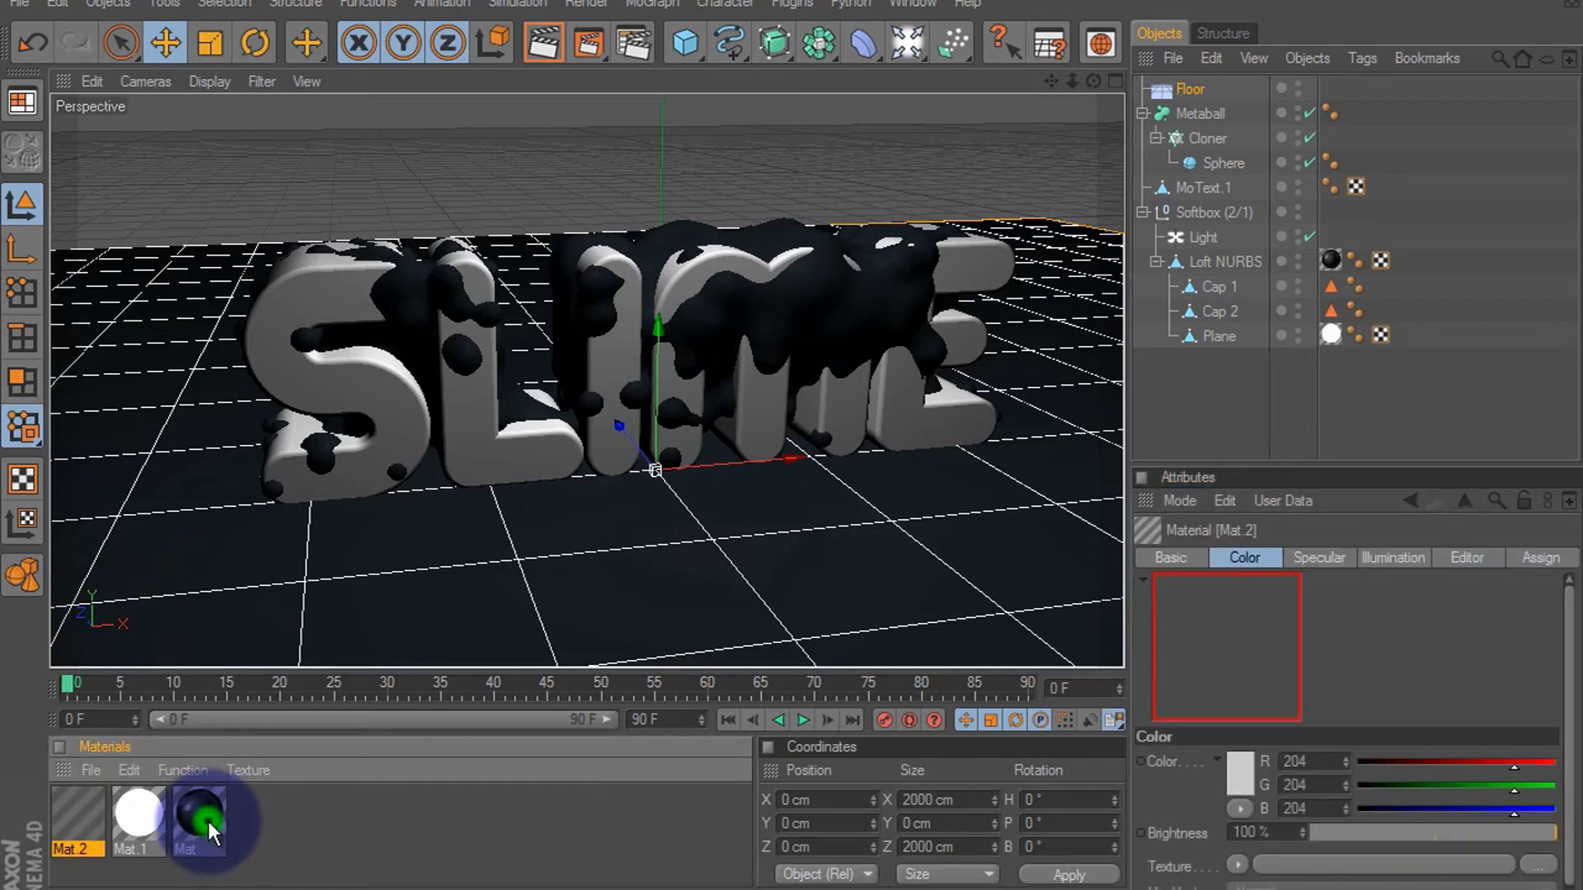
{"action": "double_click", "coordinate": [81, 813]}
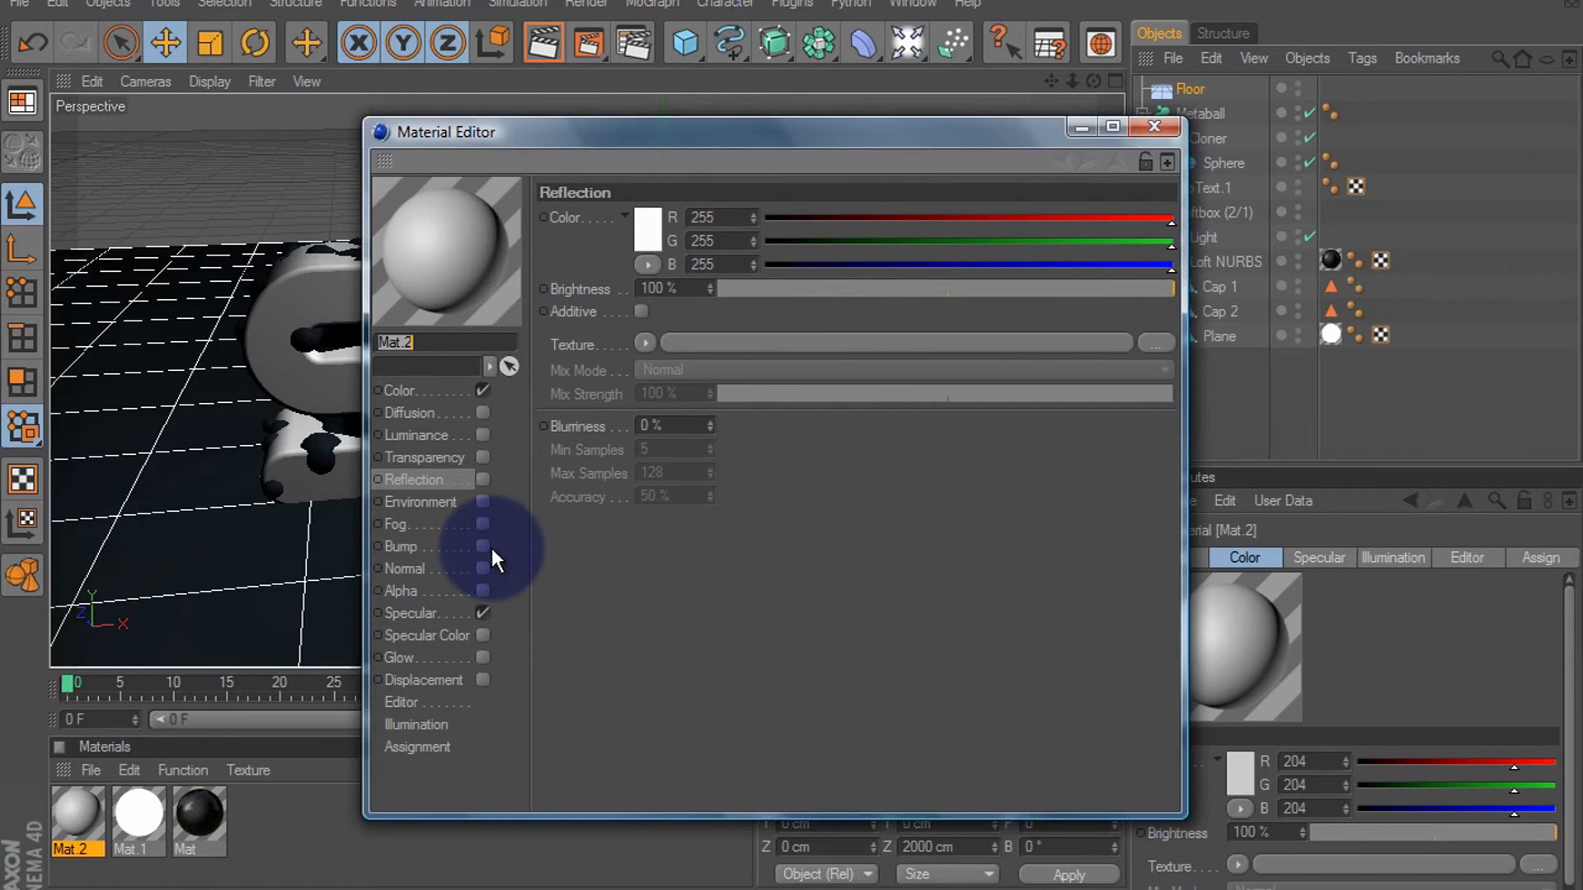
Step: Set Mat.2's colour to a bright saturated green
{"action": "left_click", "coordinate": [424, 389]}
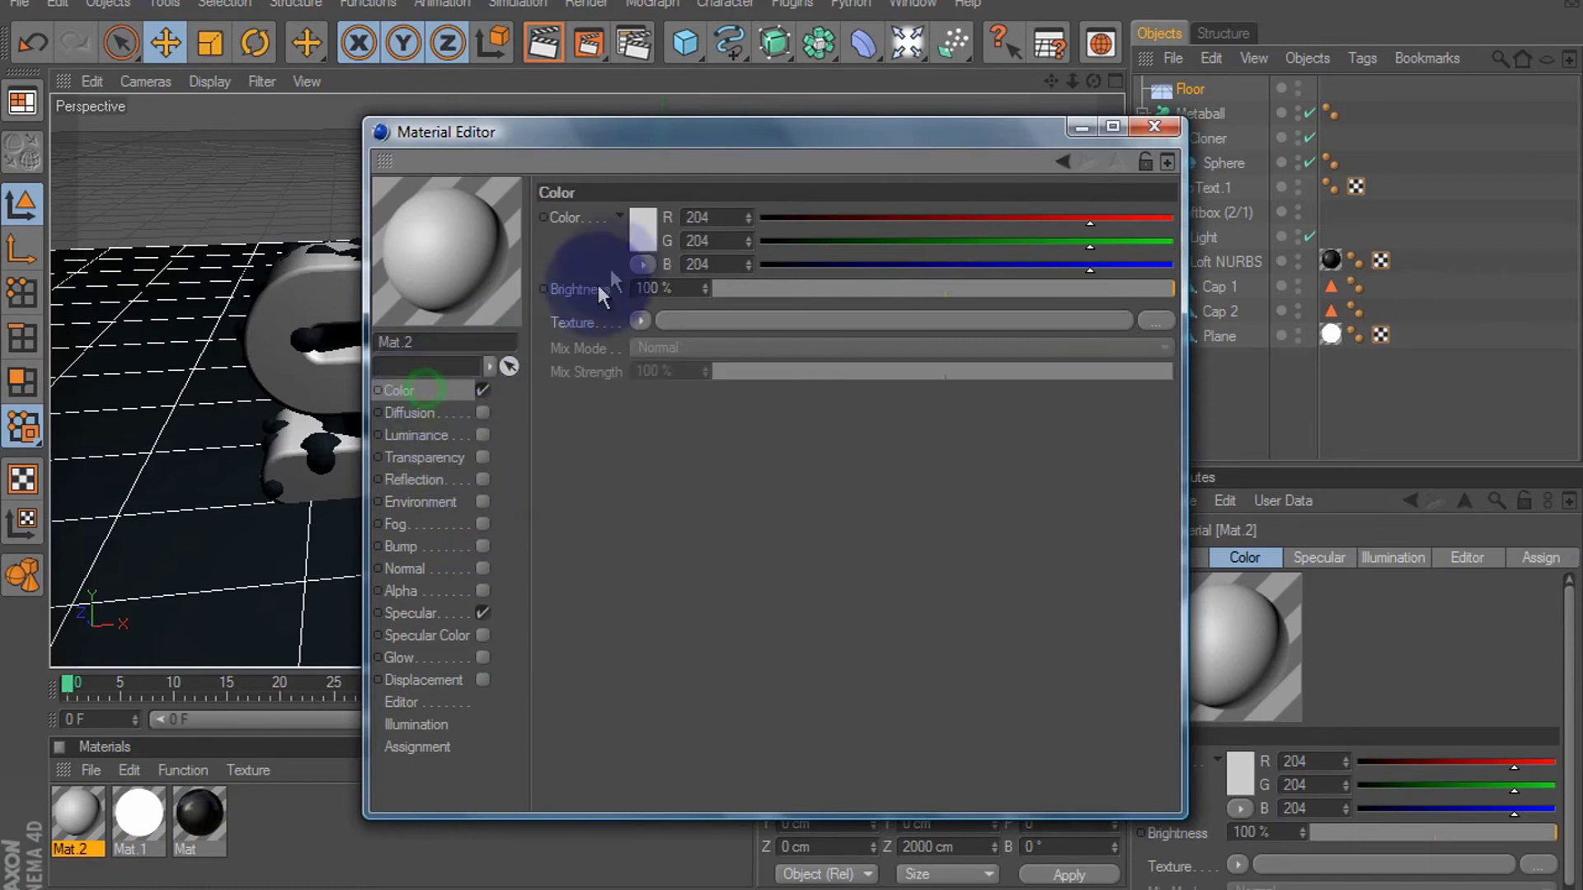
{"action": "left_click", "coordinate": [636, 228]}
{"action": "left_click", "coordinate": [646, 134]}
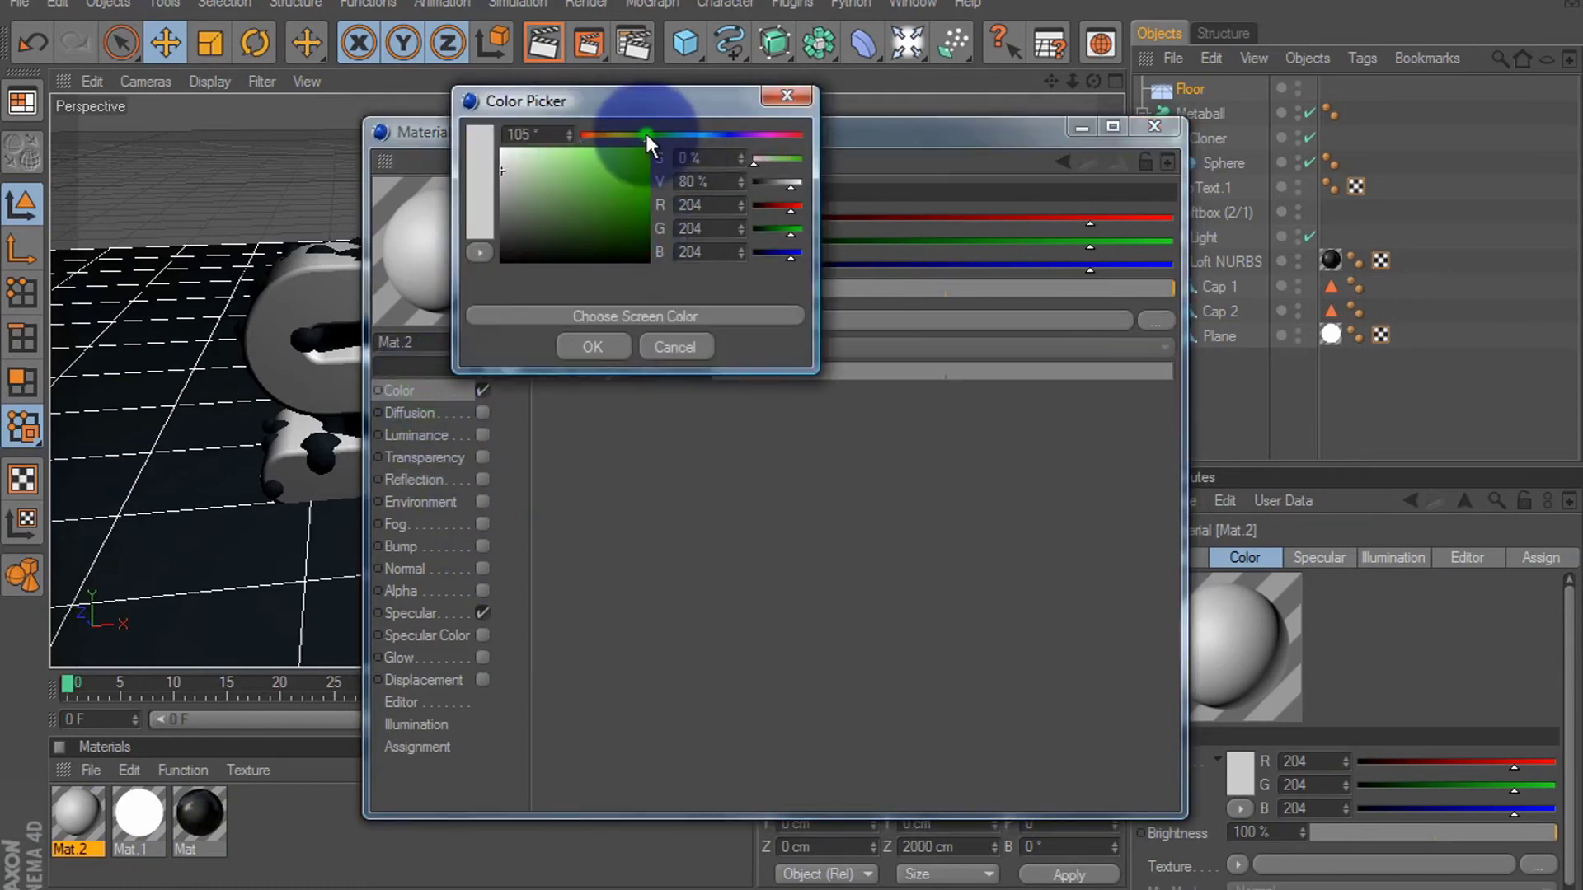
{"action": "left_click", "coordinate": [640, 132]}
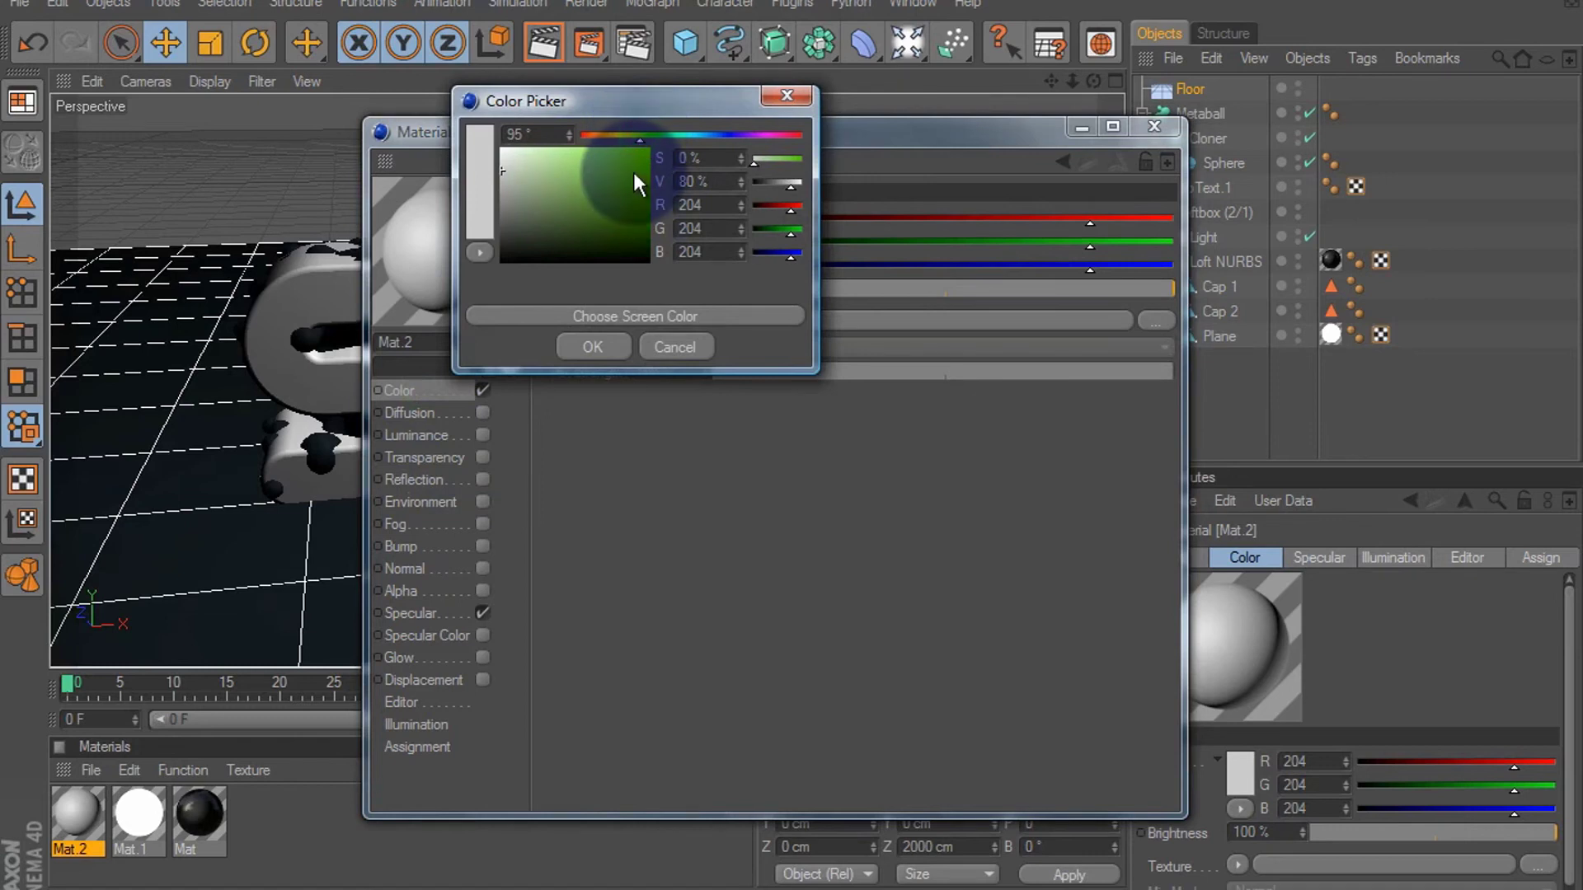
{"action": "left_click", "coordinate": [632, 170]}
{"action": "left_click", "coordinate": [587, 350]}
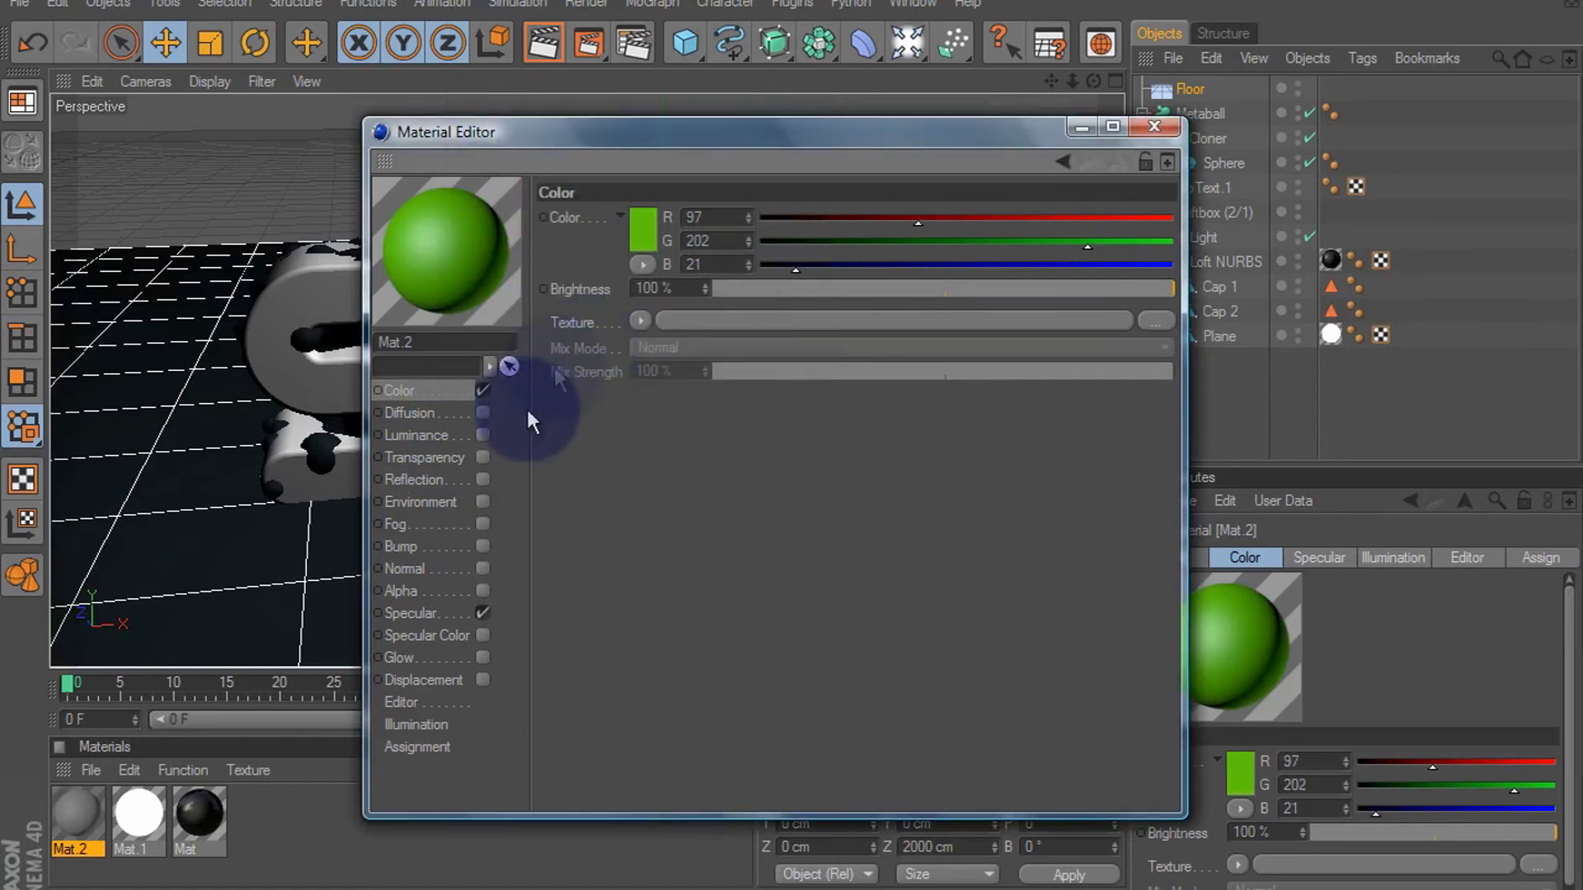
Step: Enable Reflection at 7% with a Fresnel shader mixed at 11%
{"action": "left_click", "coordinate": [483, 479]}
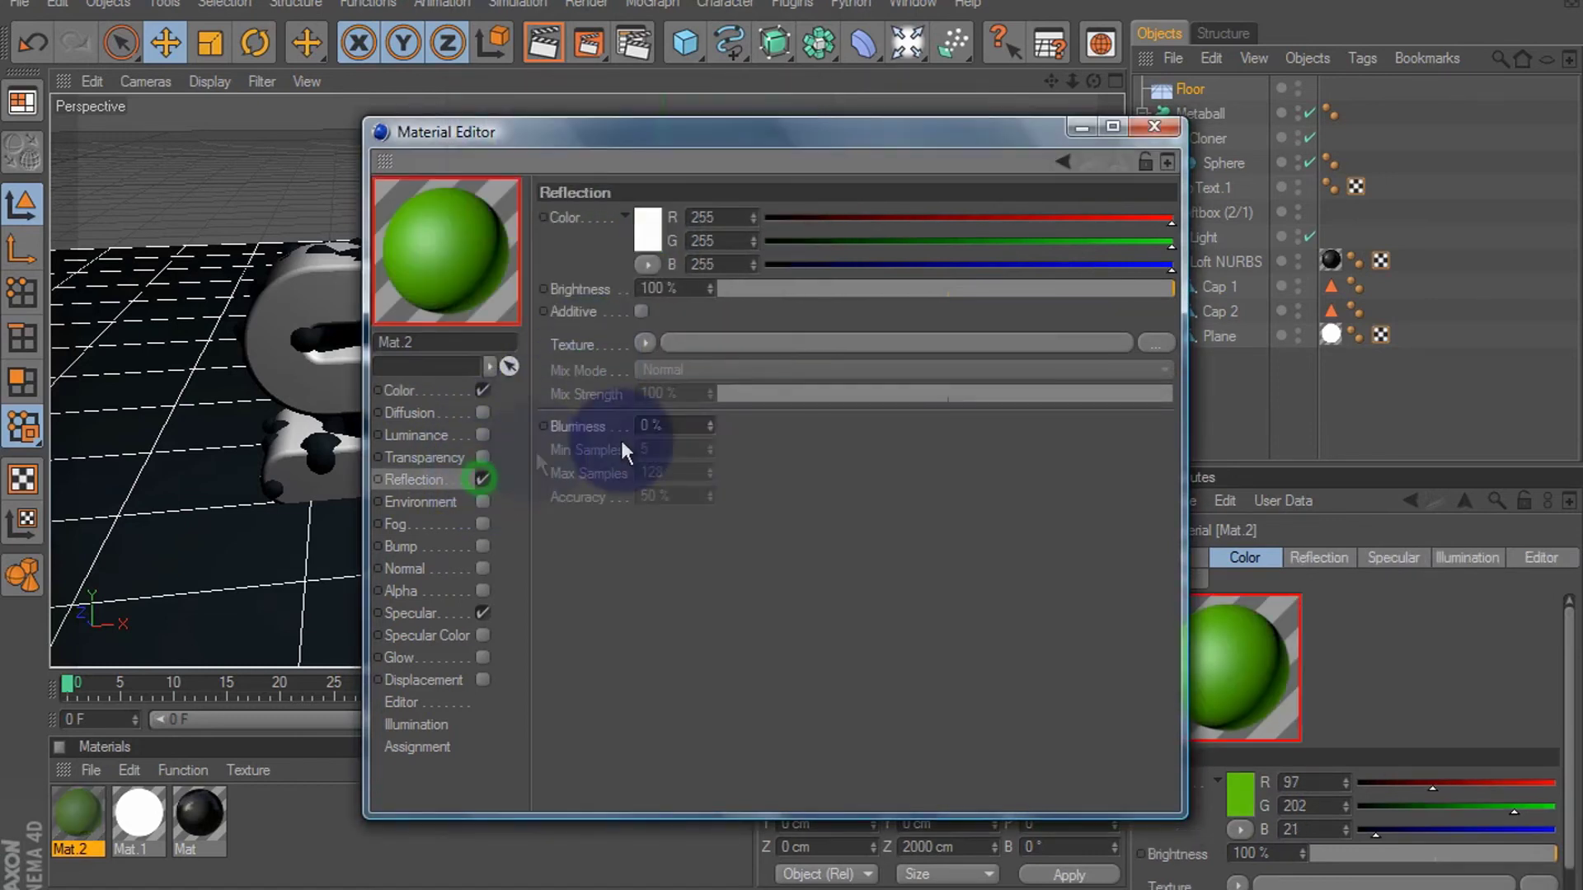
{"action": "left_click", "coordinate": [750, 288]}
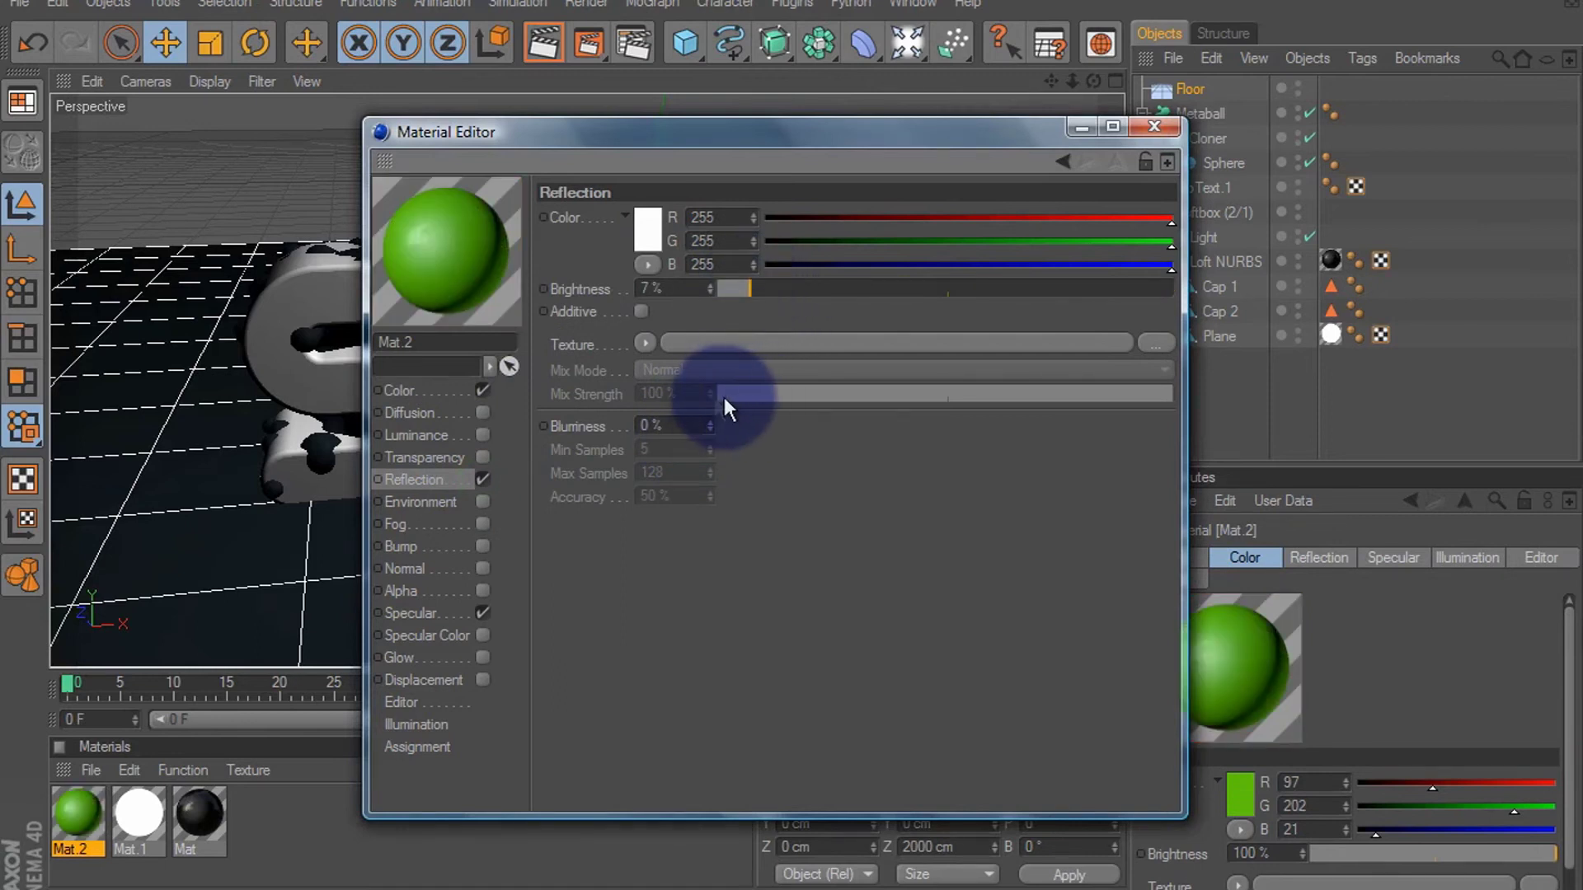
{"action": "left_click", "coordinate": [645, 343]}
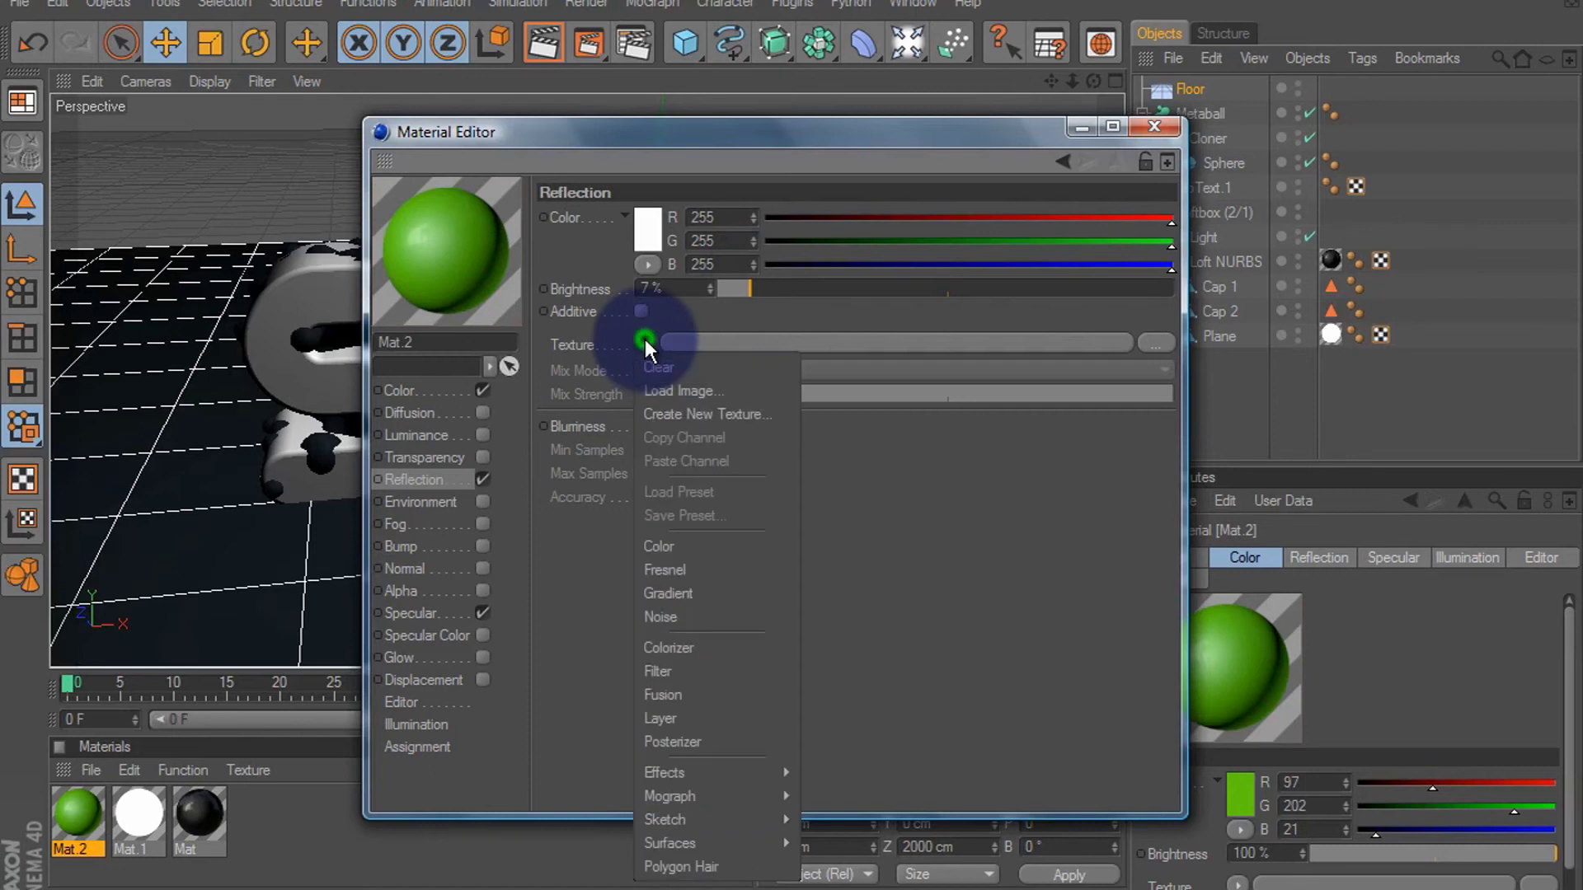
{"action": "left_click", "coordinate": [671, 570]}
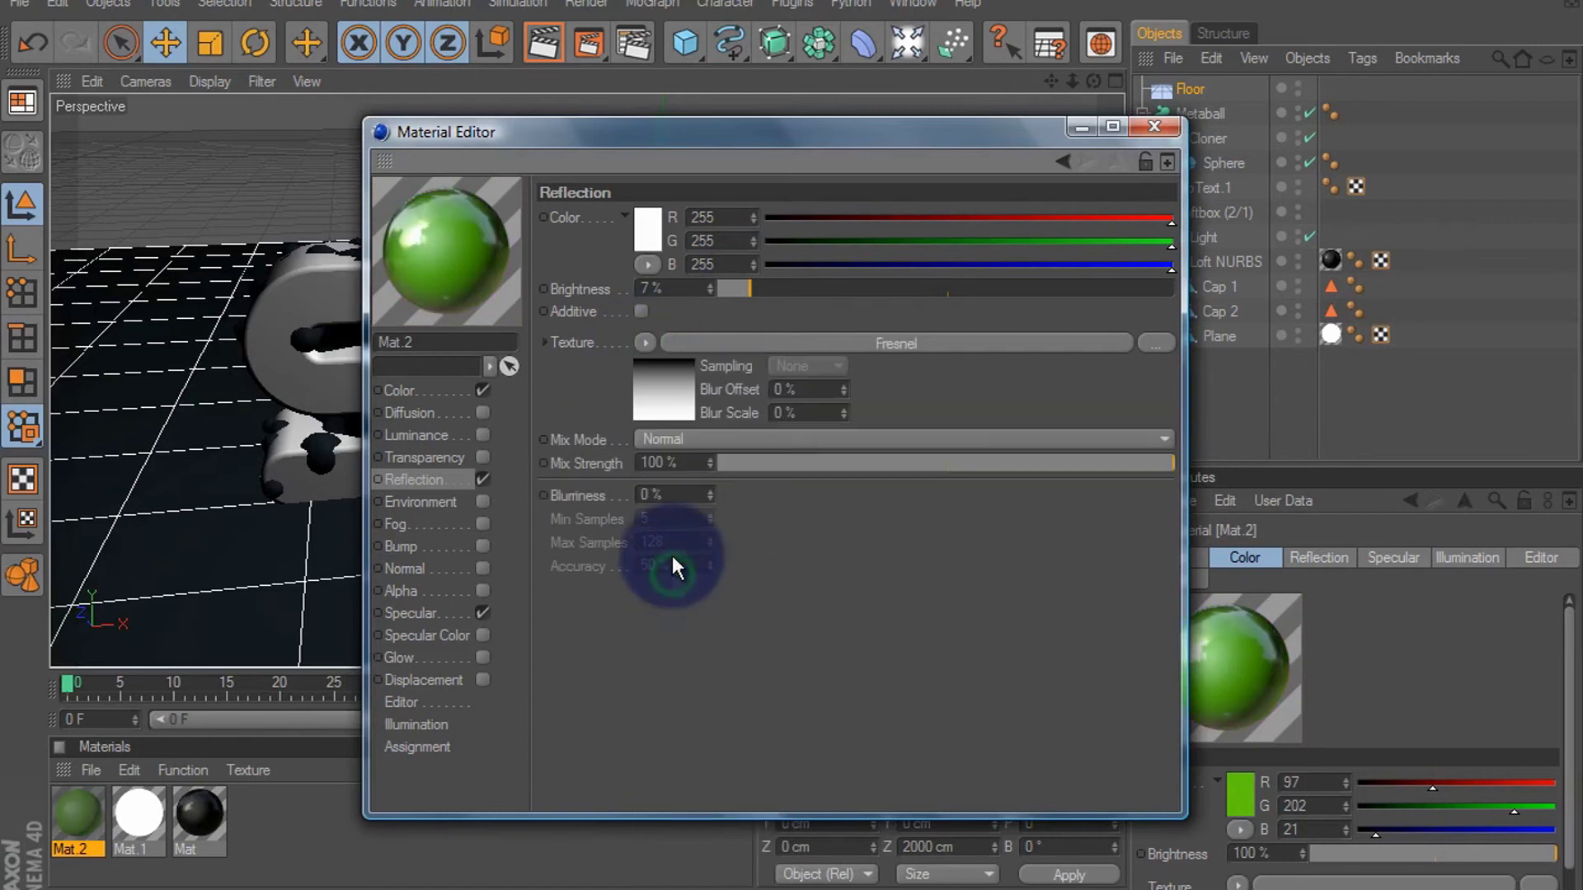
{"action": "left_click", "coordinate": [875, 462]}
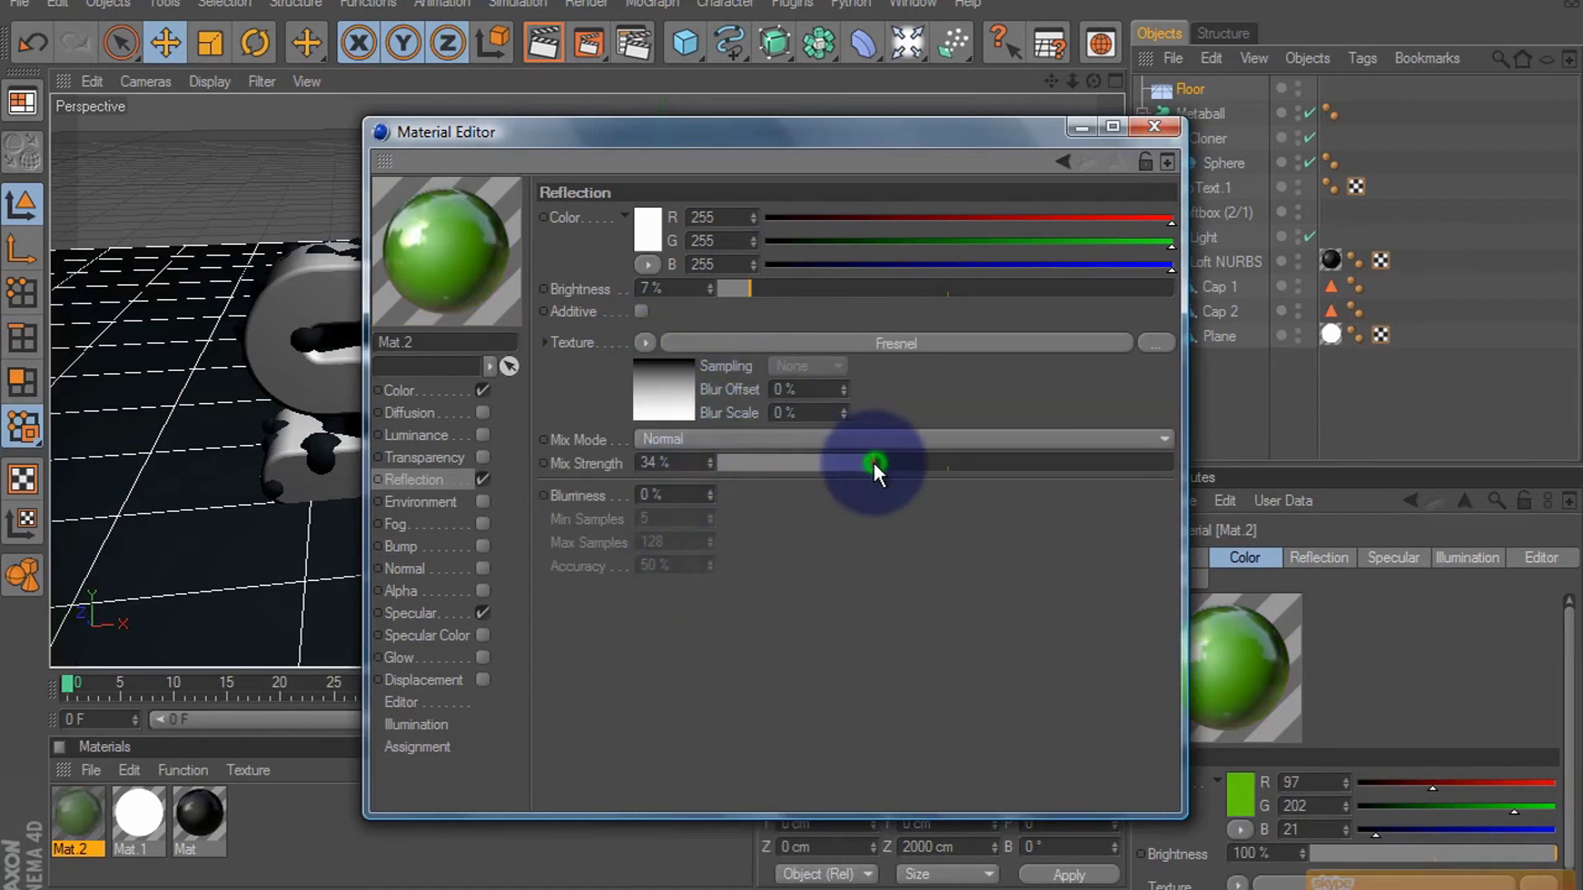
{"action": "left_click", "coordinate": [767, 463]}
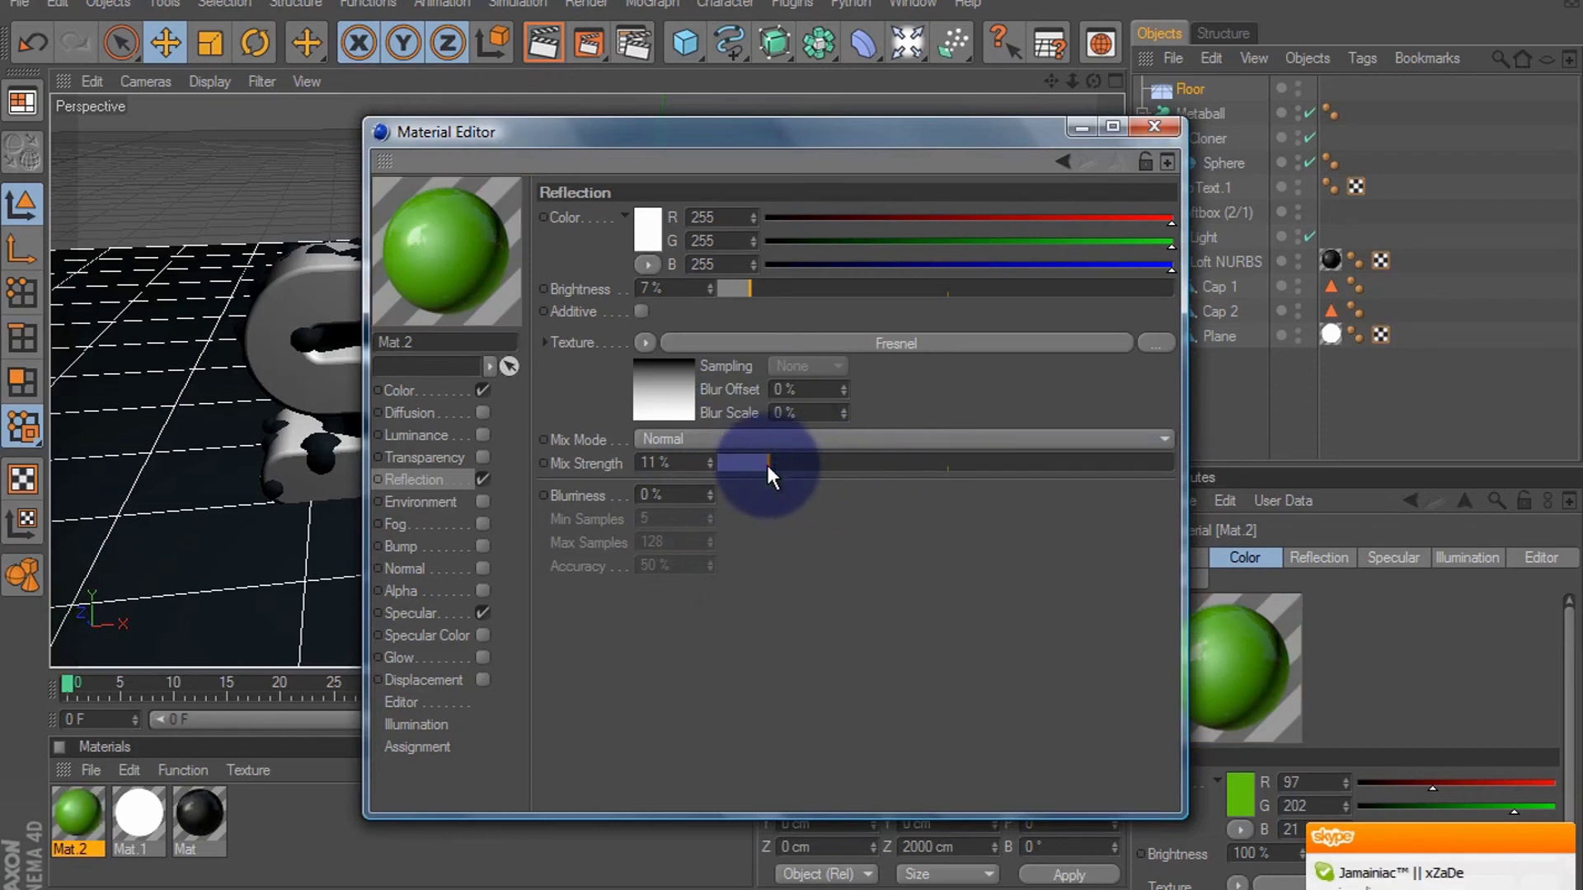
Step: Enable Transparency at 65% brightness and close the Material Editor
{"action": "left_click", "coordinate": [483, 457]}
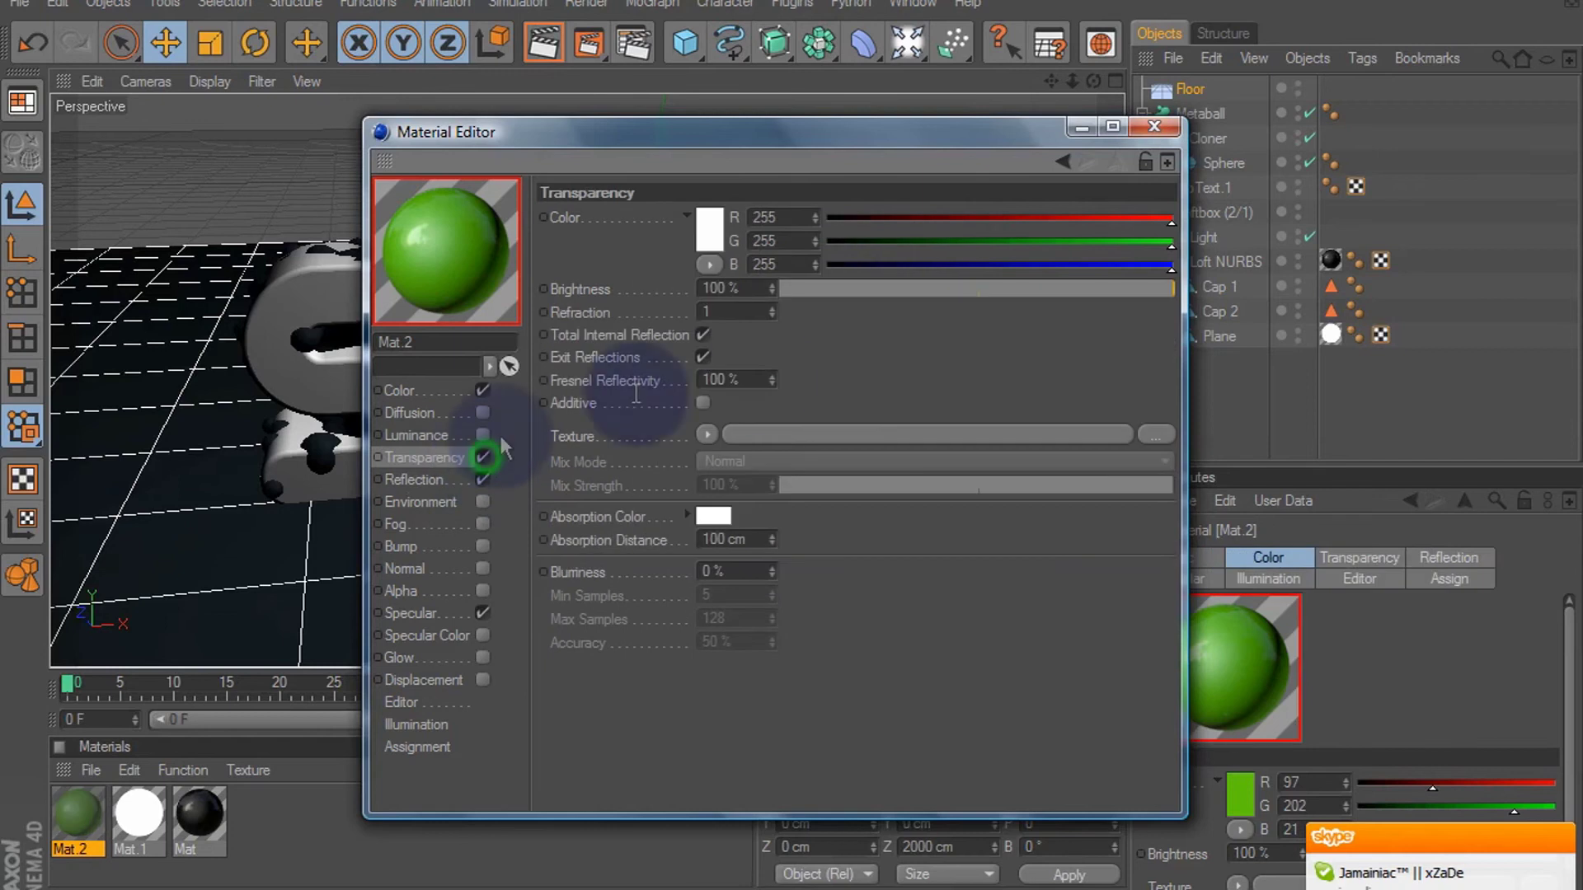
{"action": "left_click", "coordinate": [1026, 284]}
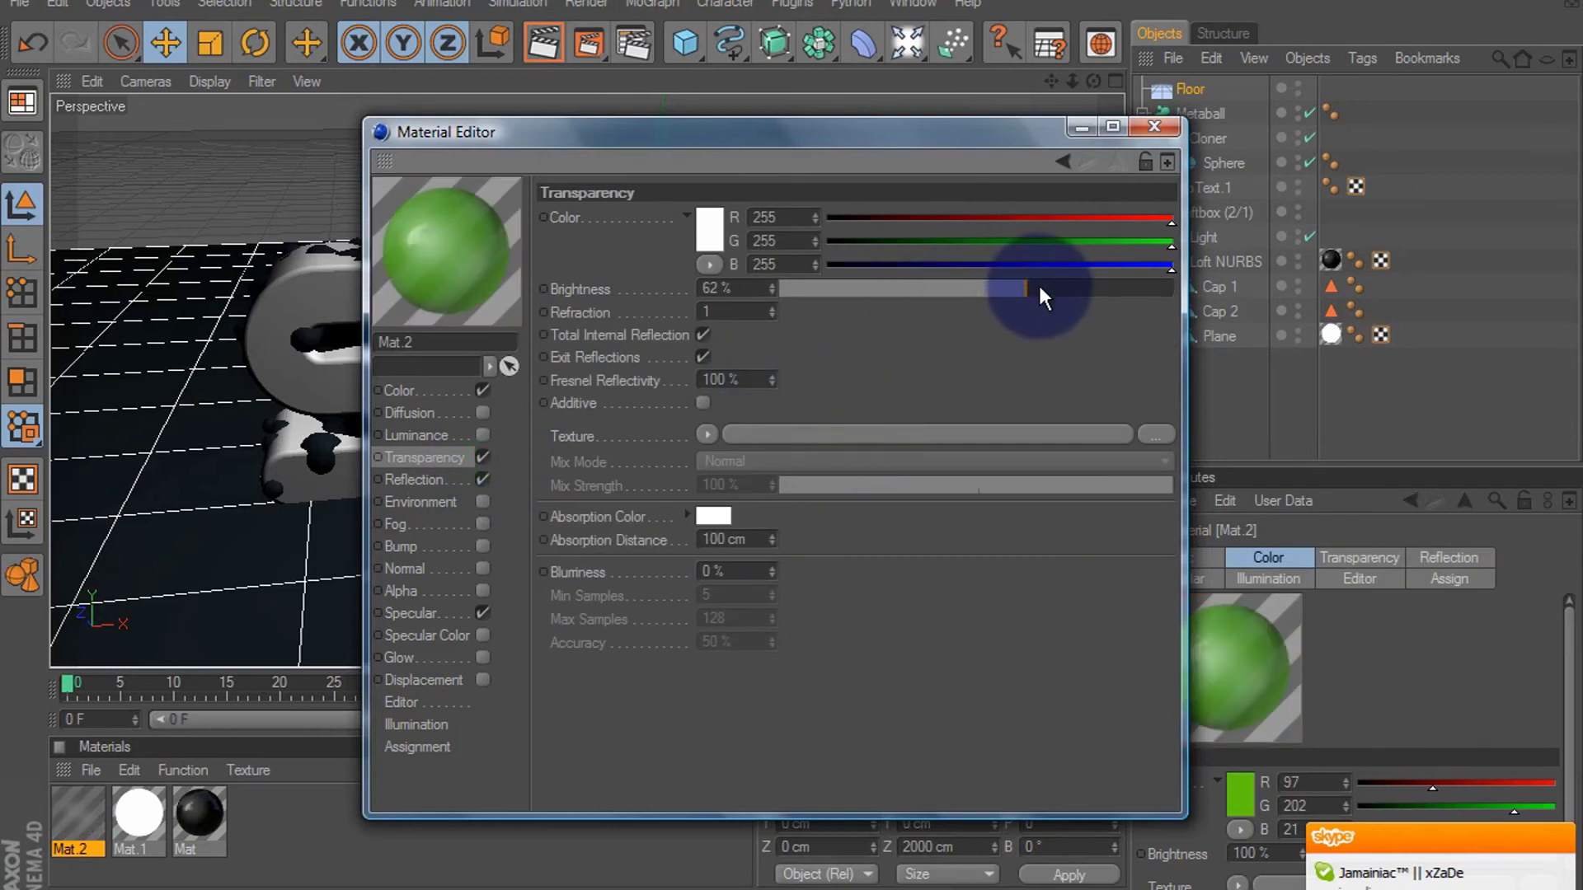
{"action": "left_click_drag", "start_coordinate": [1039, 288], "coordinate": [1052, 315]}
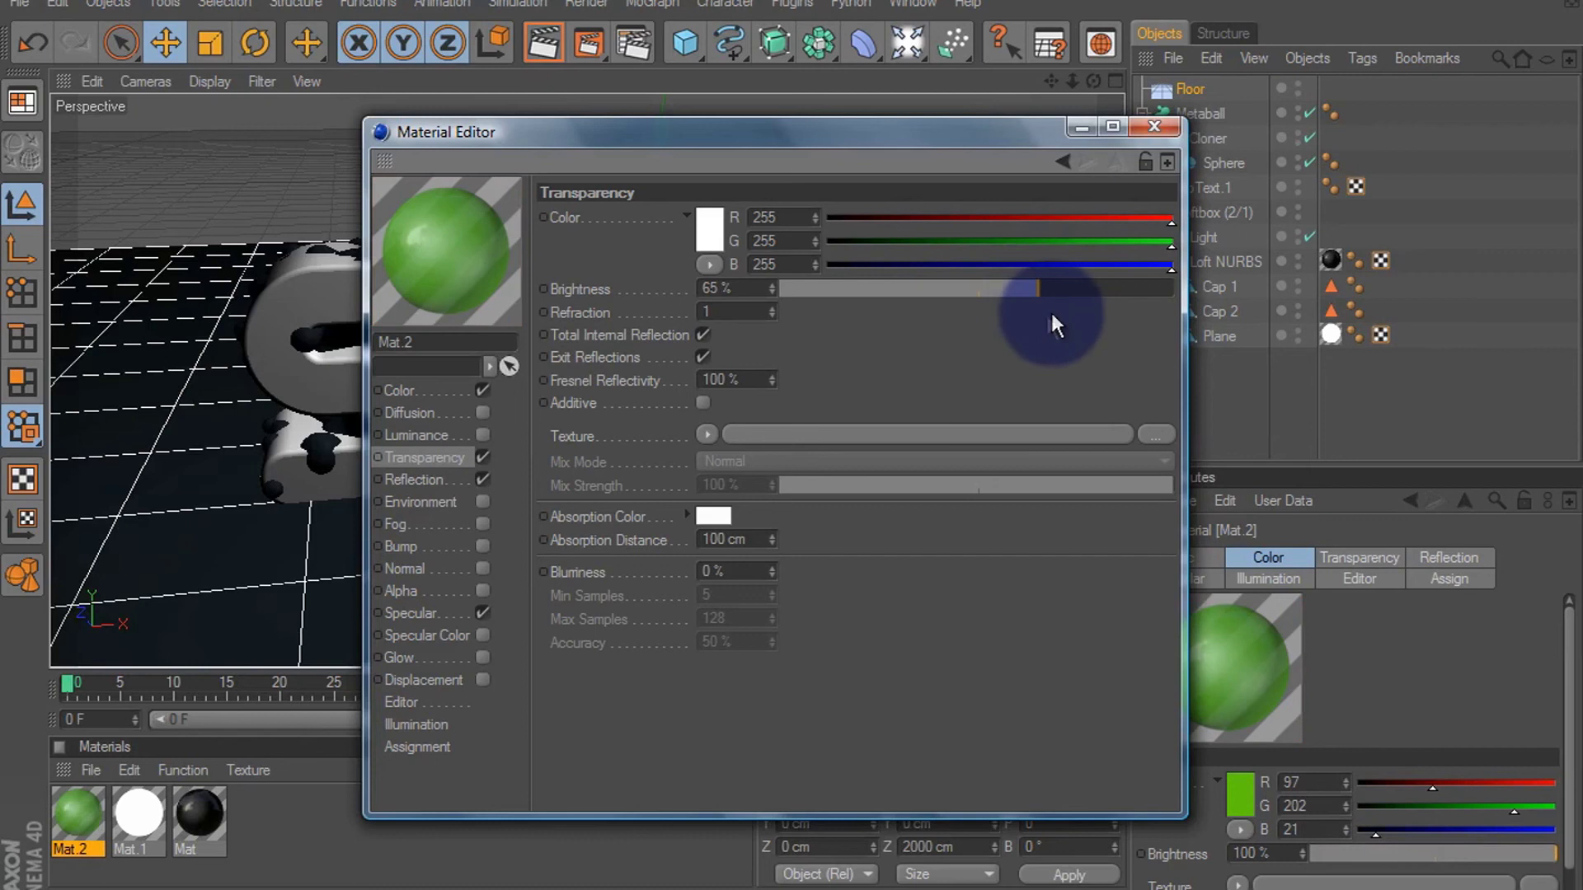
{"action": "left_click", "coordinate": [1155, 128]}
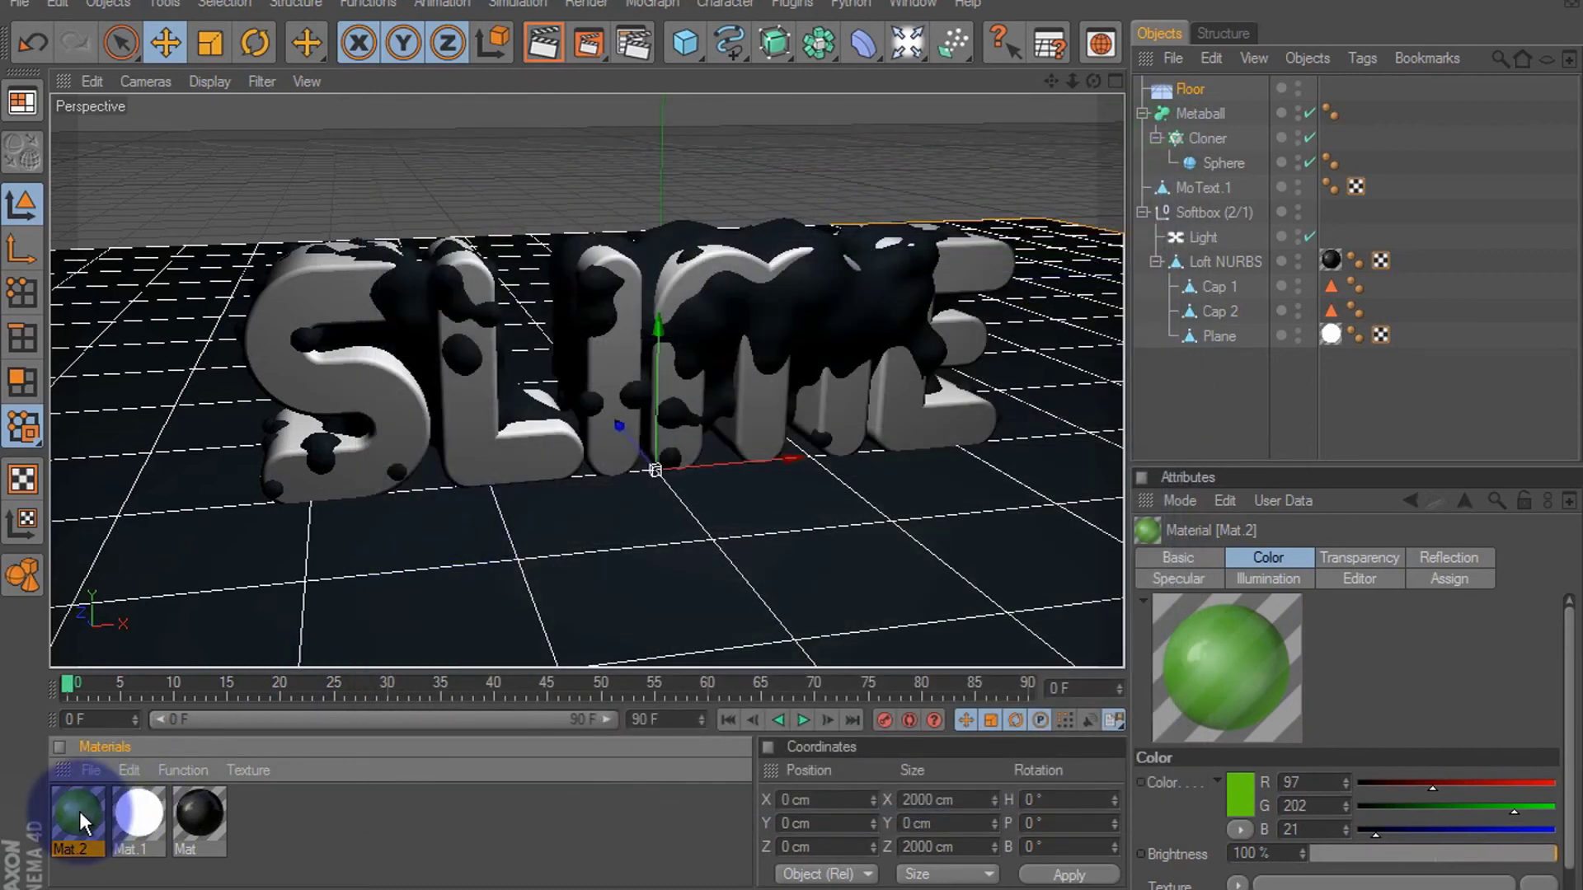
Step: Drag Mat.2 onto the Metaball so the blobs turn translucent green
{"action": "left_click_drag", "start_coordinate": [79, 811], "coordinate": [1208, 140]}
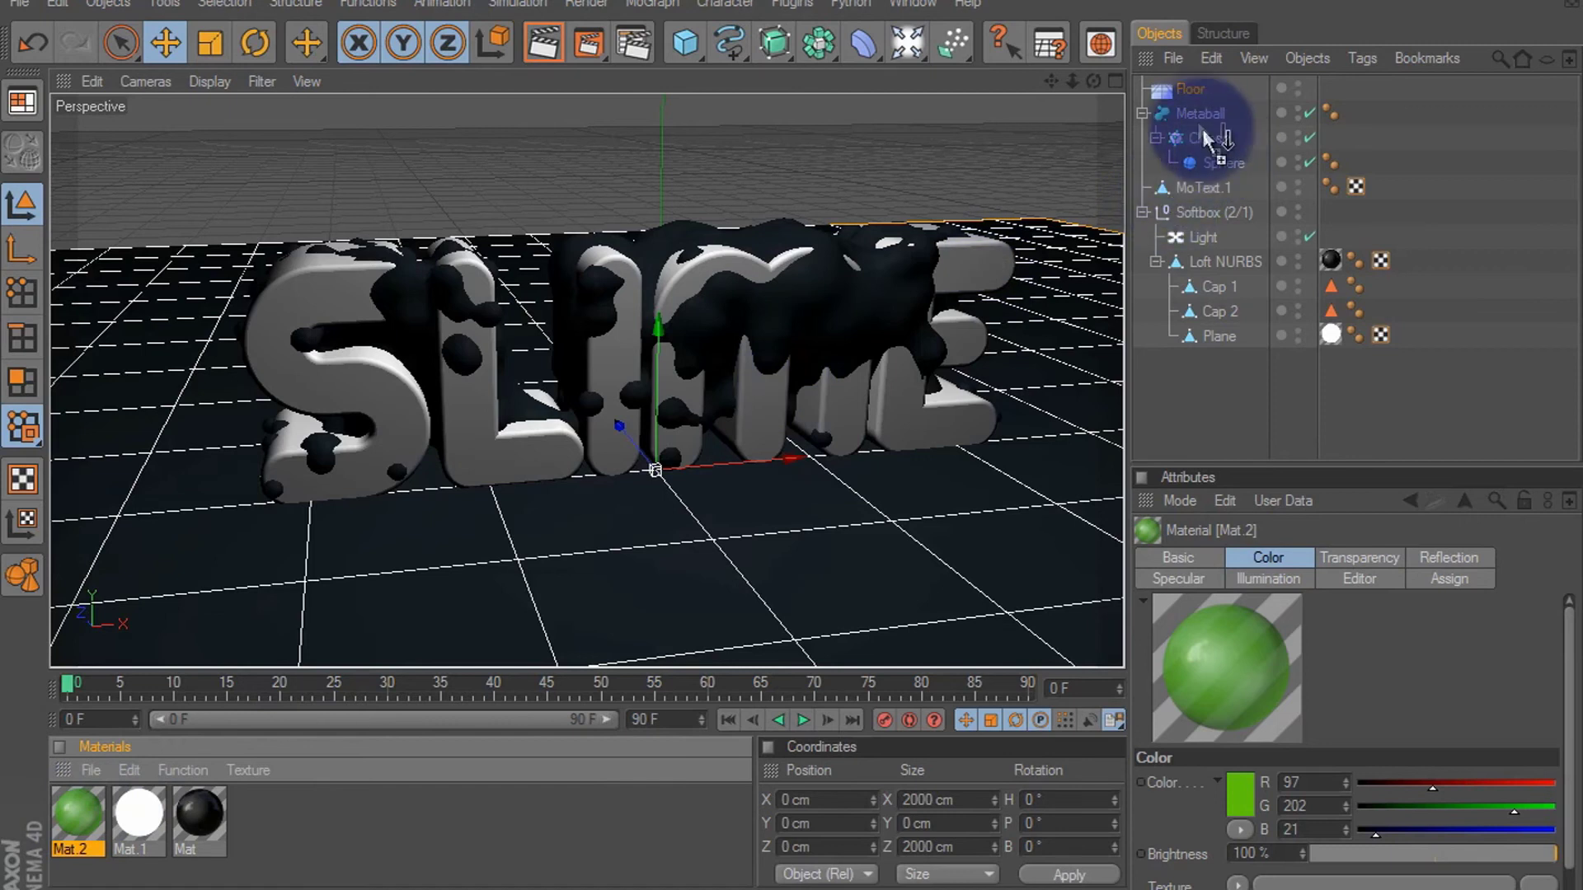
{"action": "left_click_drag", "start_coordinate": [1208, 140], "coordinate": [1203, 132]}
{"action": "mouse_move", "coordinate": [138, 808]}
{"action": "left_mouse_down"}
{"action": "mouse_move", "coordinate": [92, 789]}
{"action": "mouse_move", "coordinate": [1200, 116]}
{"action": "left_mouse_up"}
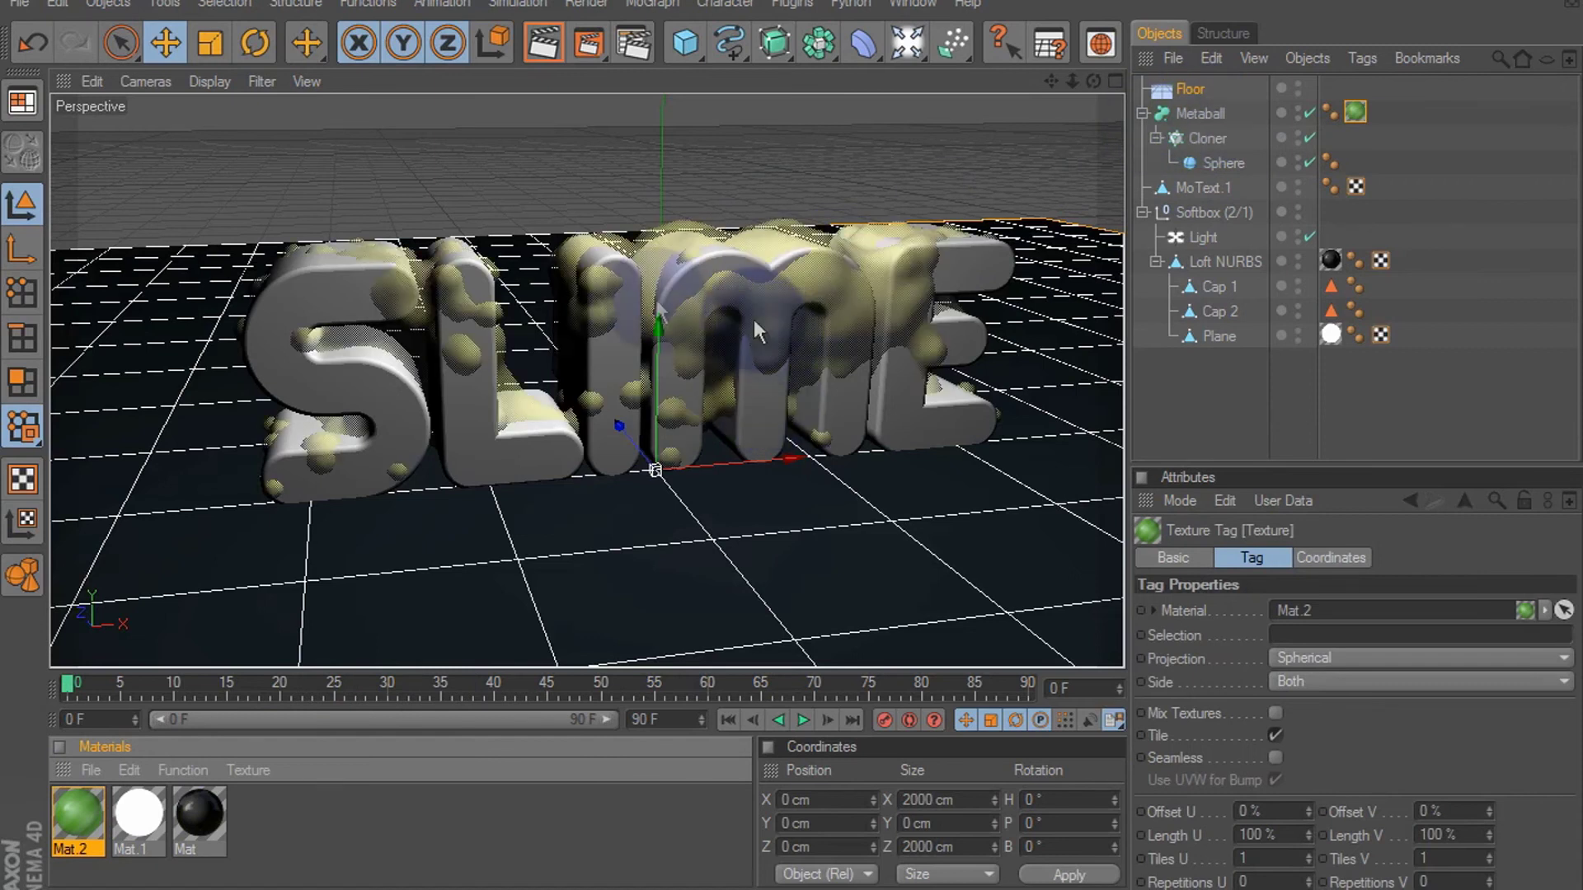
Step: Create a new material, Mat.3, and set its colour to dark grey (RGB 46)
{"action": "double_click", "coordinate": [254, 835]}
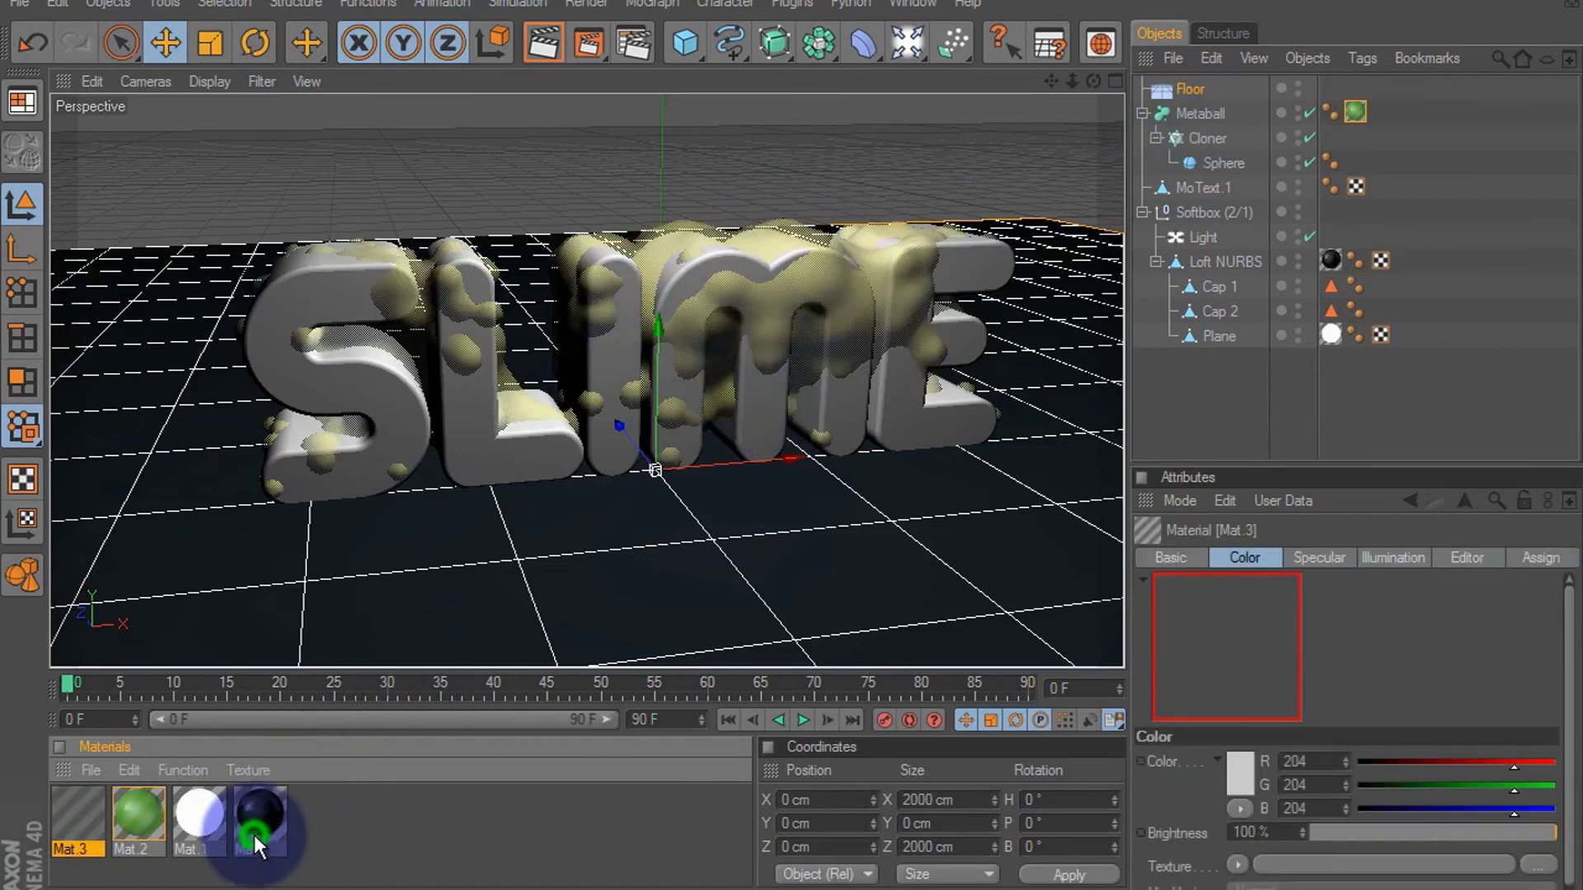
{"action": "double_click", "coordinate": [72, 816]}
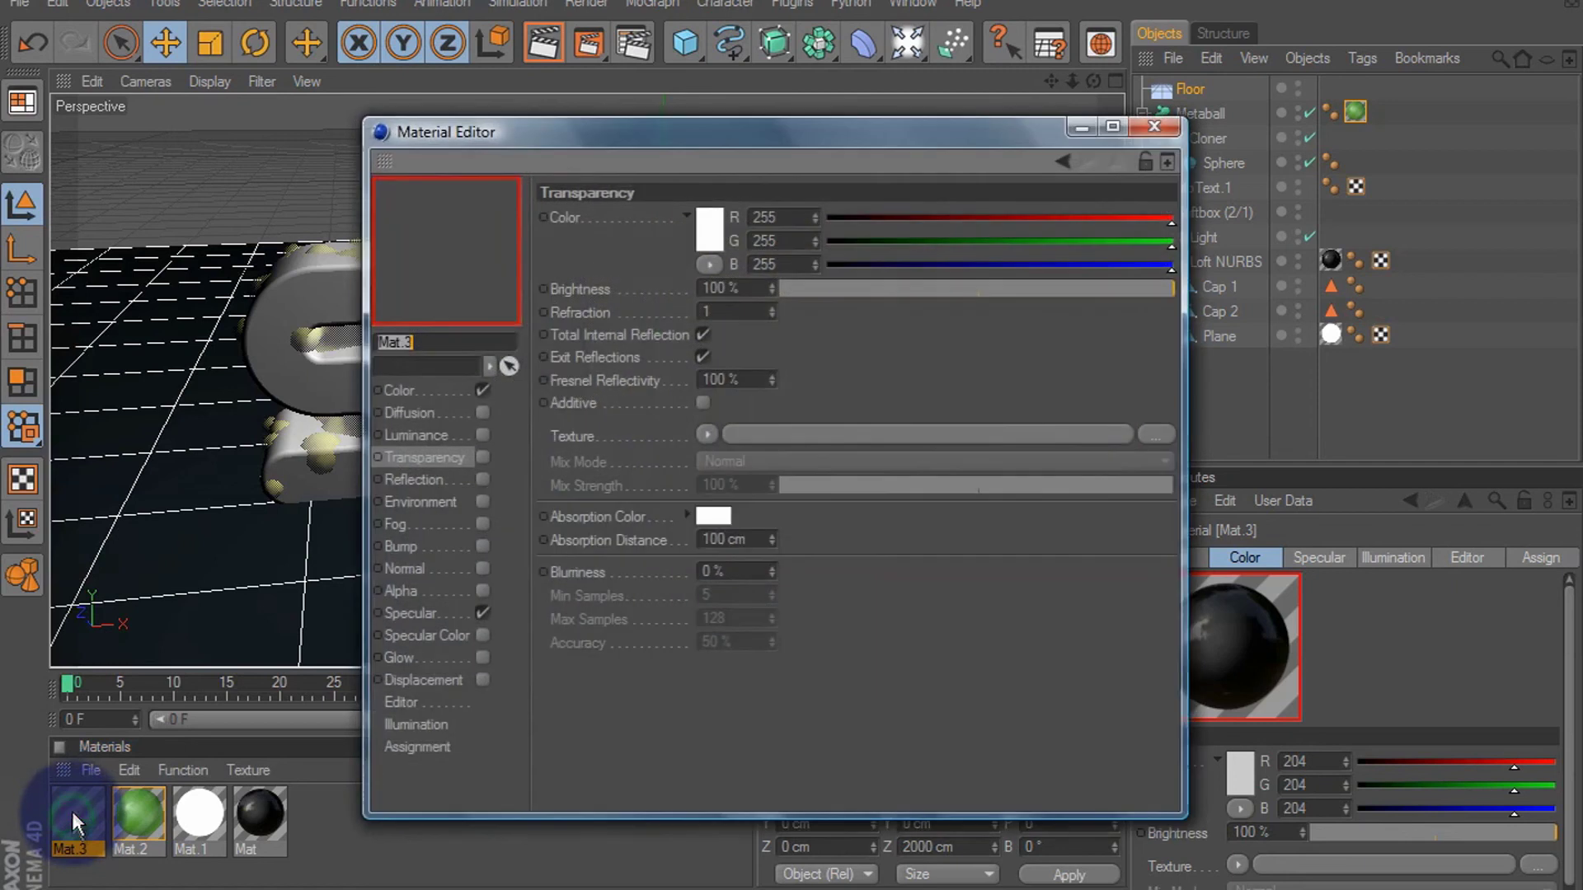
{"action": "left_click", "coordinate": [399, 390]}
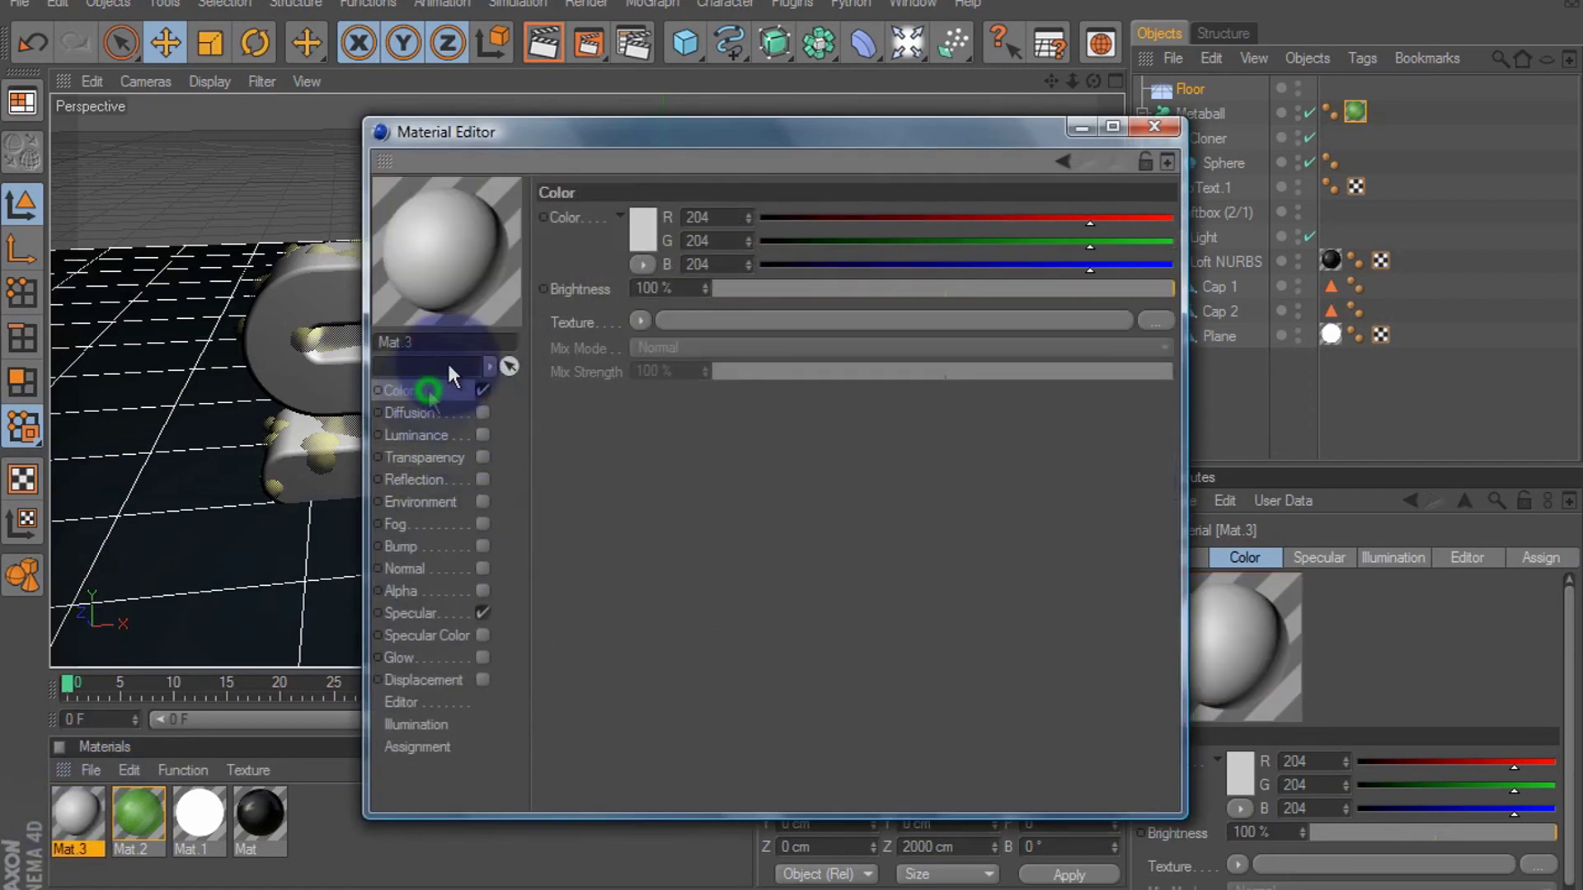
{"action": "left_click", "coordinate": [642, 237]}
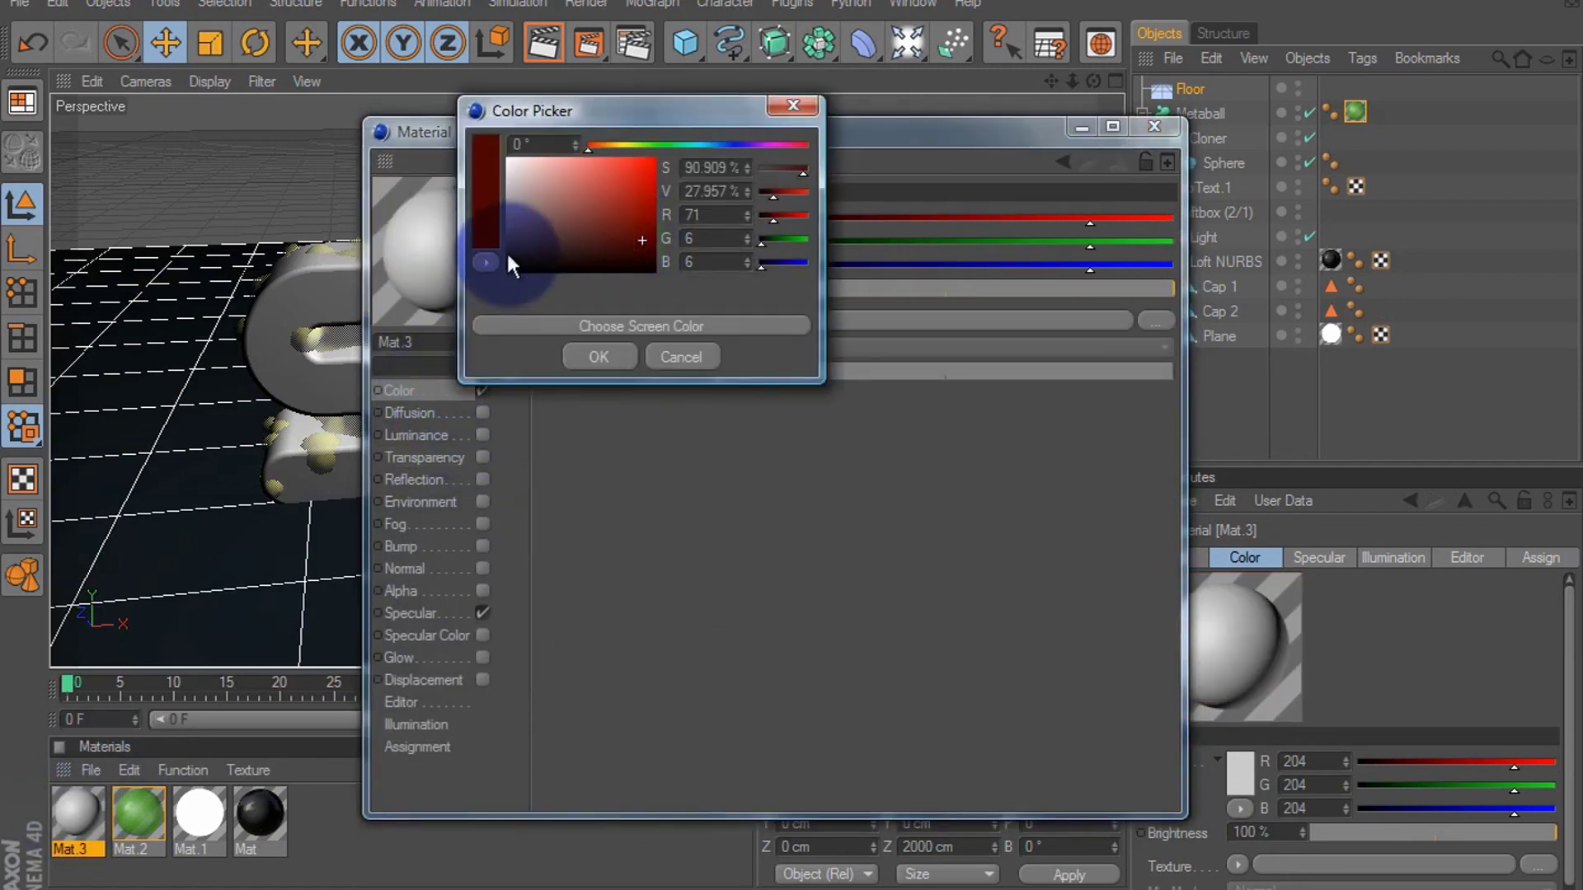
{"action": "left_click", "coordinate": [505, 247]}
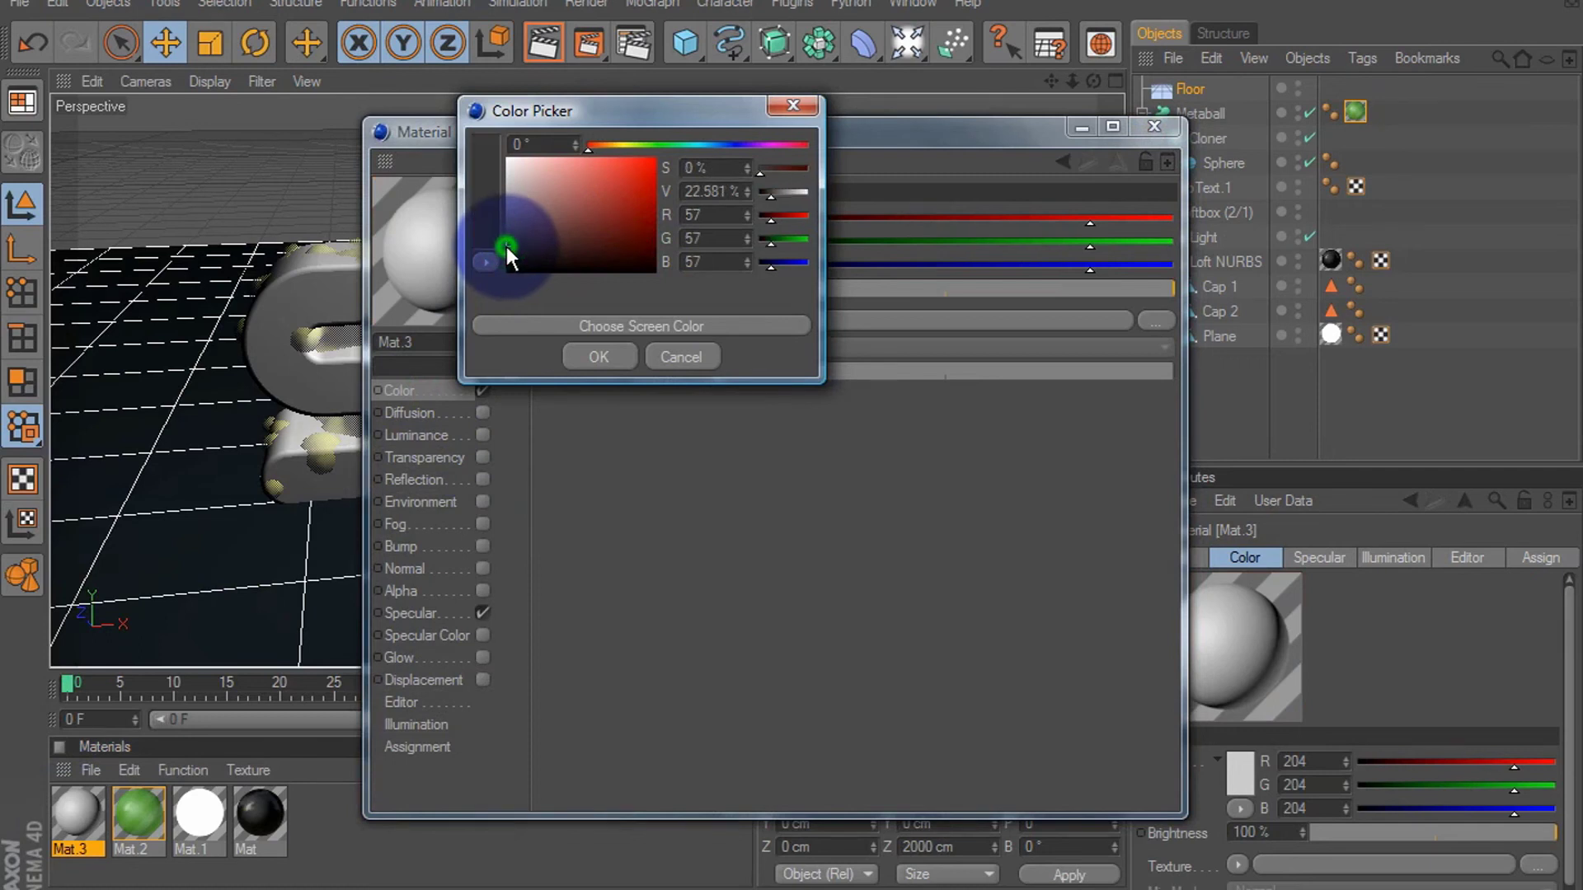
{"action": "left_click", "coordinate": [506, 249]}
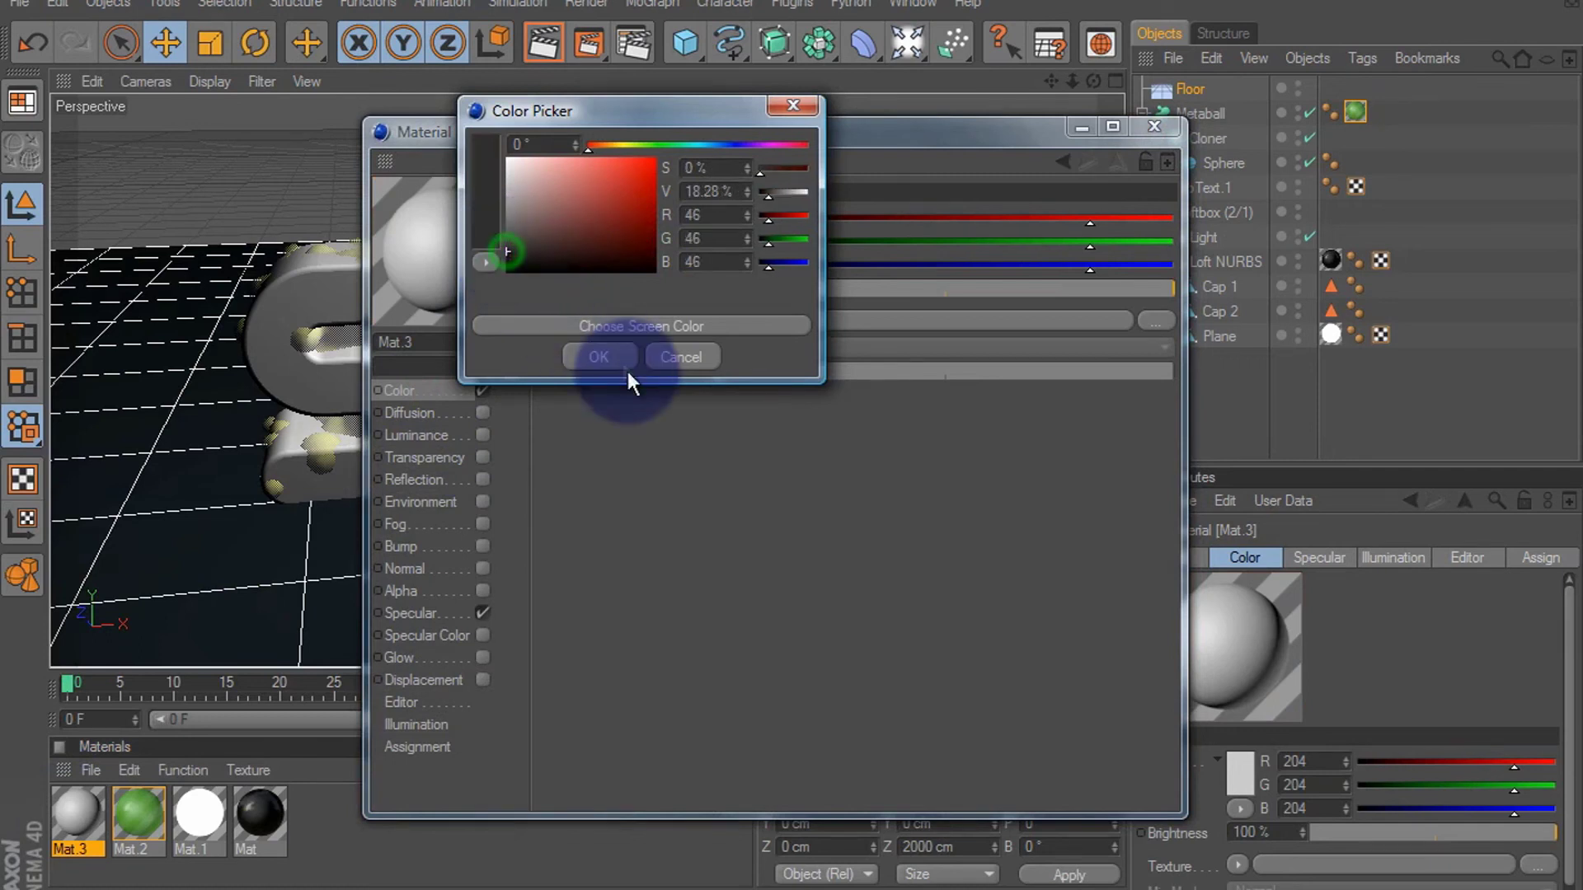
{"action": "left_click", "coordinate": [606, 353]}
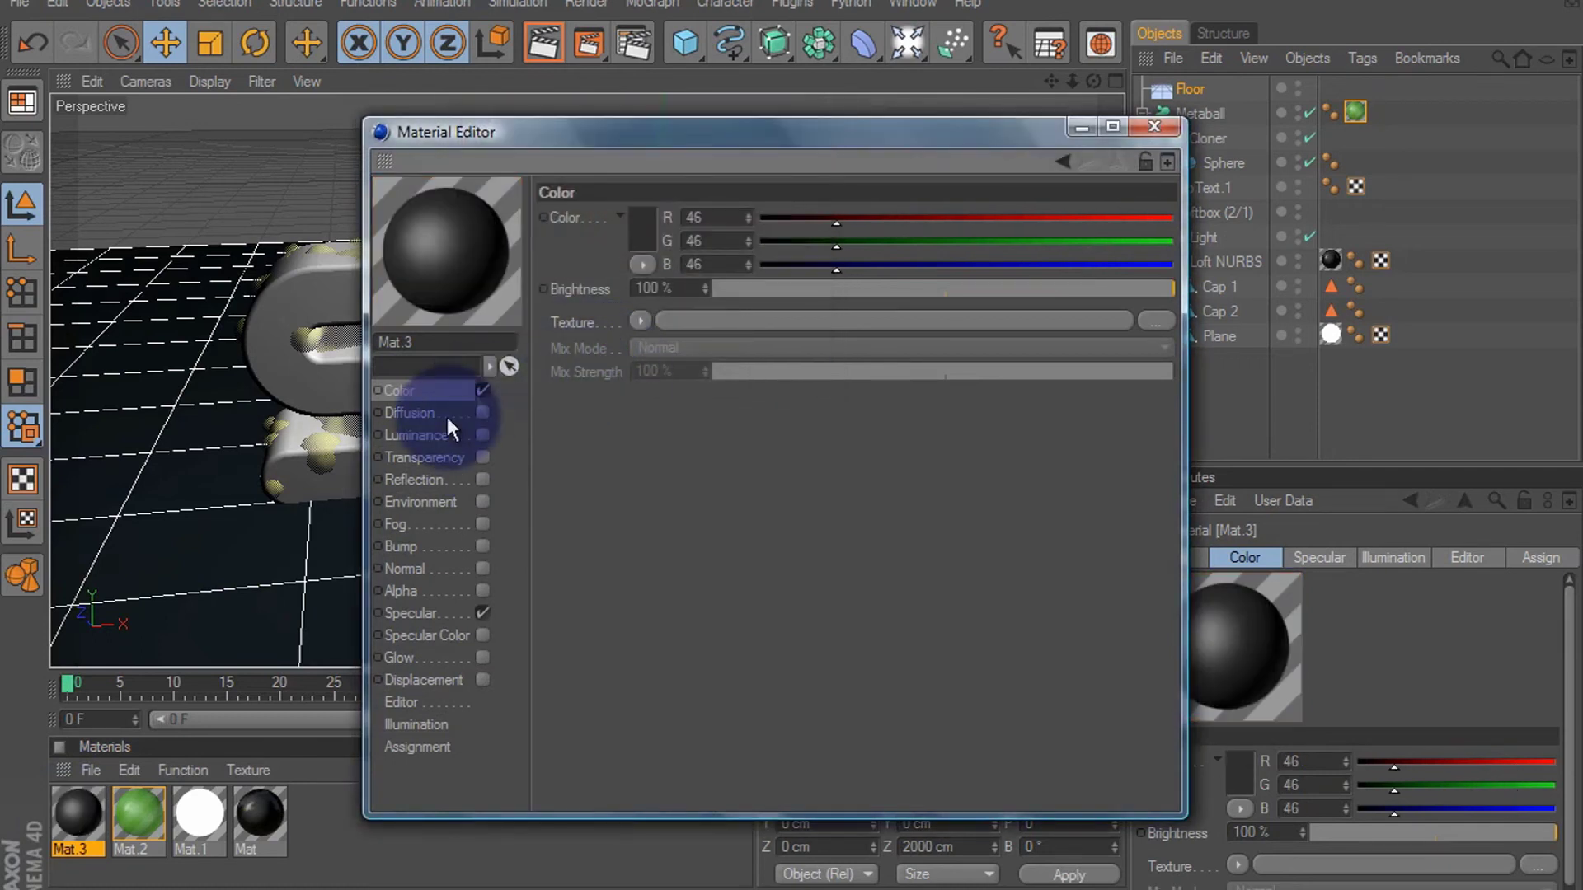
Step: Give Mat.3 a 7% reflection using a Fresnel texture at 9% mix
{"action": "left_click", "coordinate": [483, 479]}
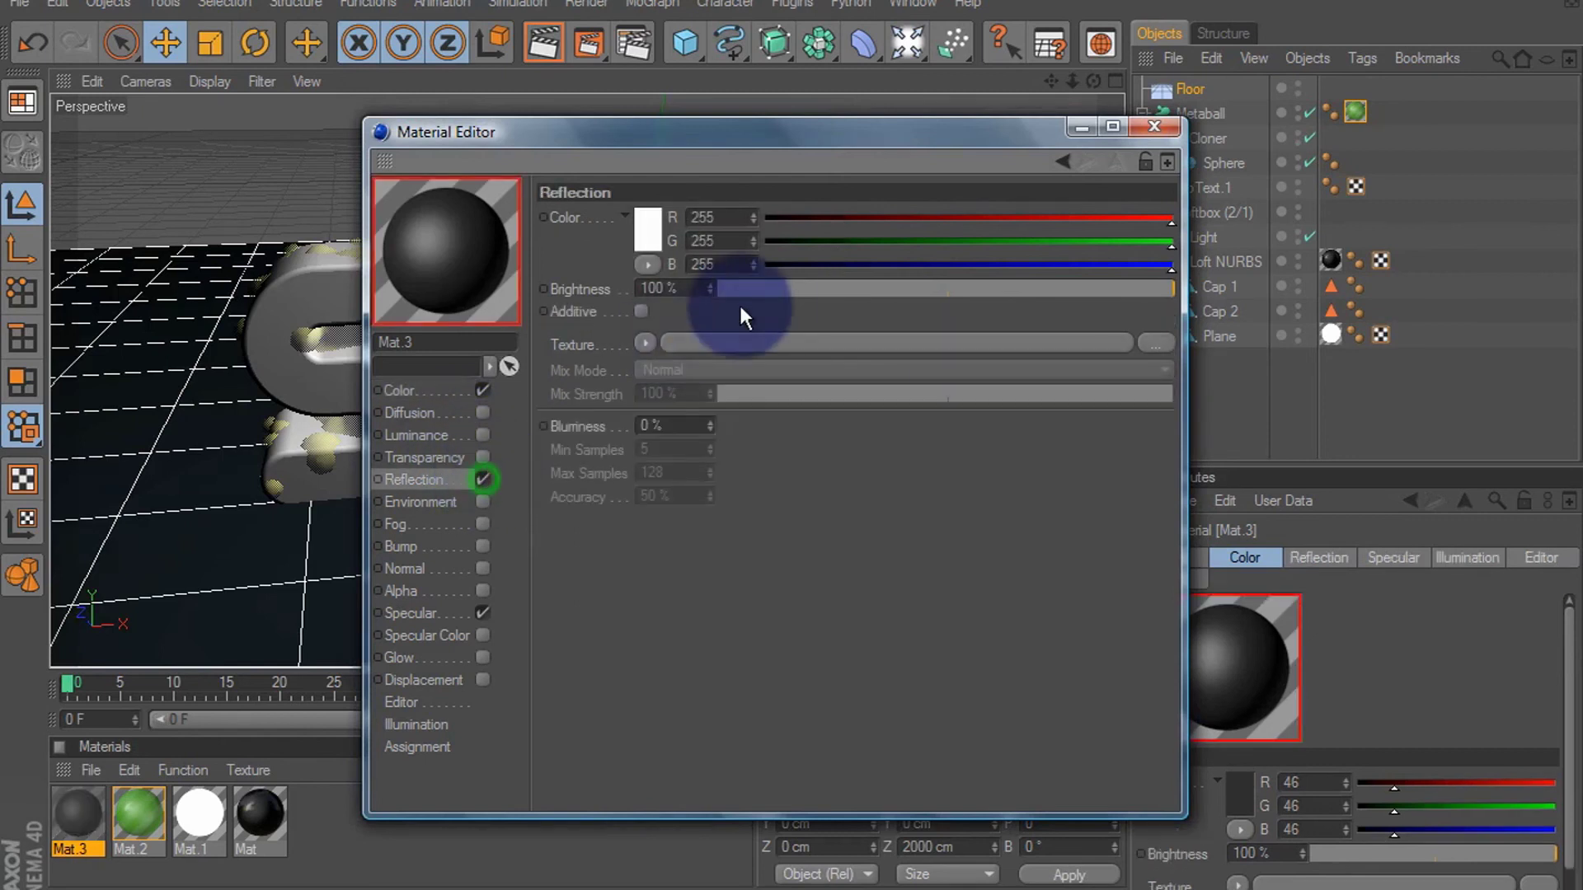
{"action": "left_click_drag", "start_coordinate": [750, 287], "coordinate": [750, 288]}
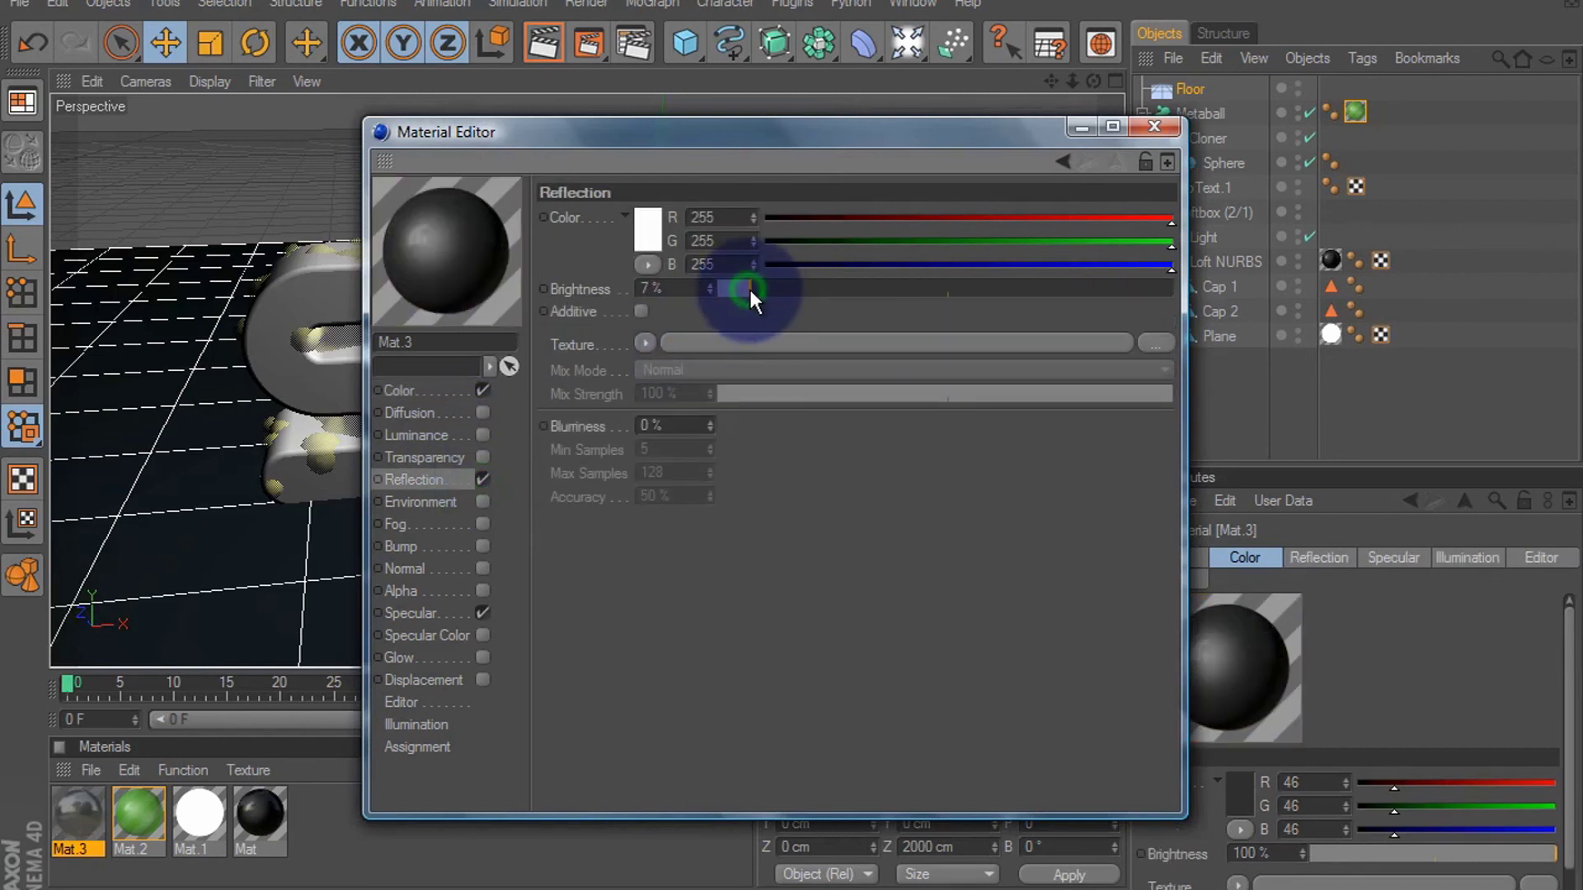
{"action": "left_click", "coordinate": [646, 341]}
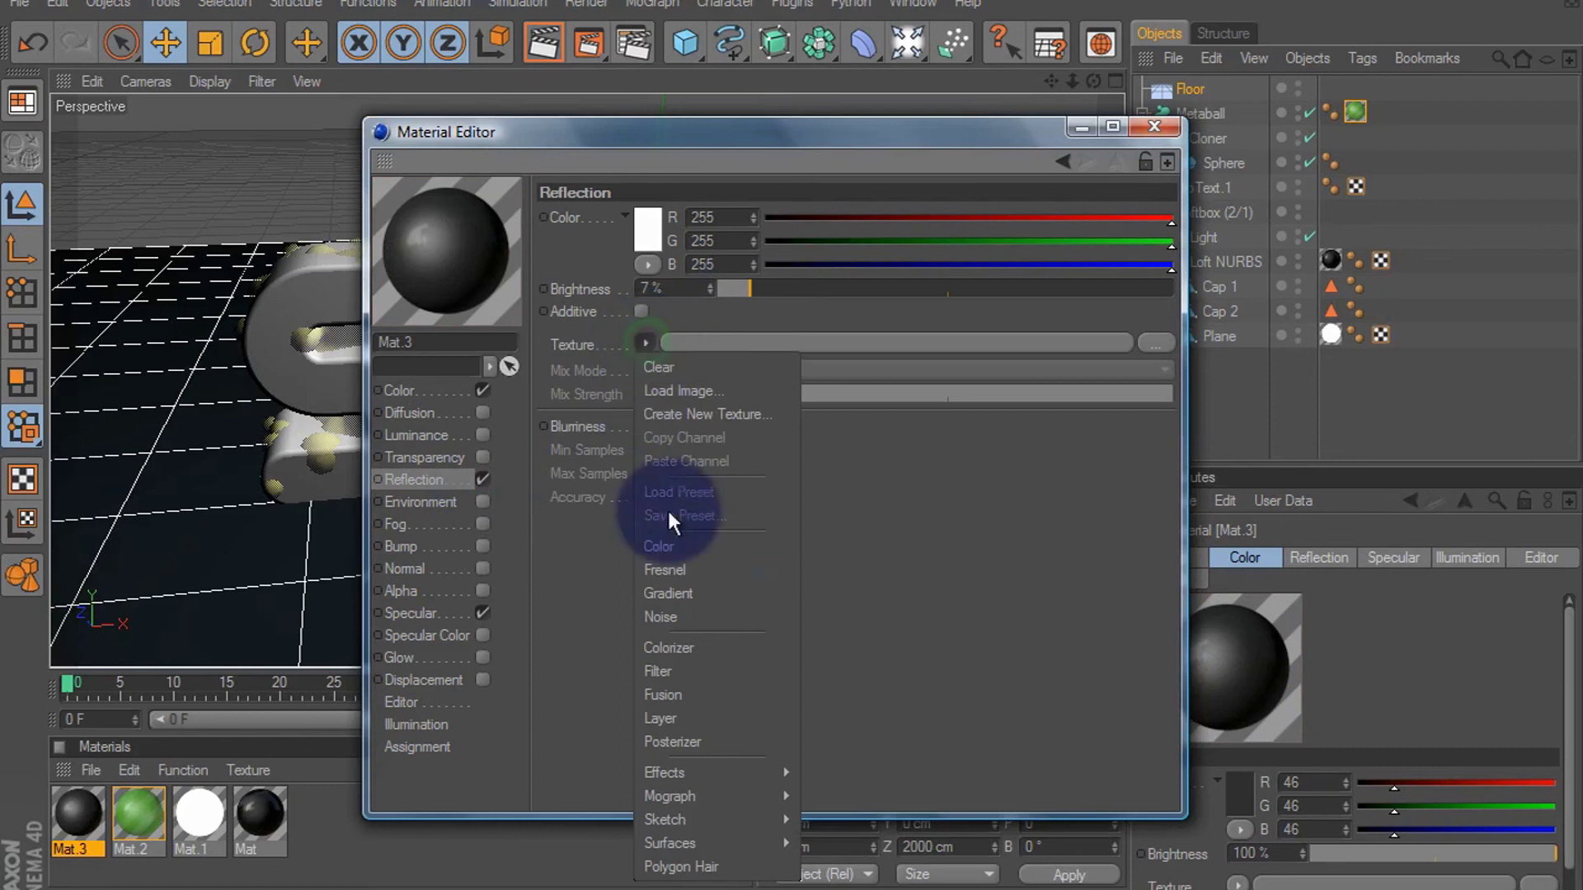
{"action": "left_click", "coordinate": [685, 573]}
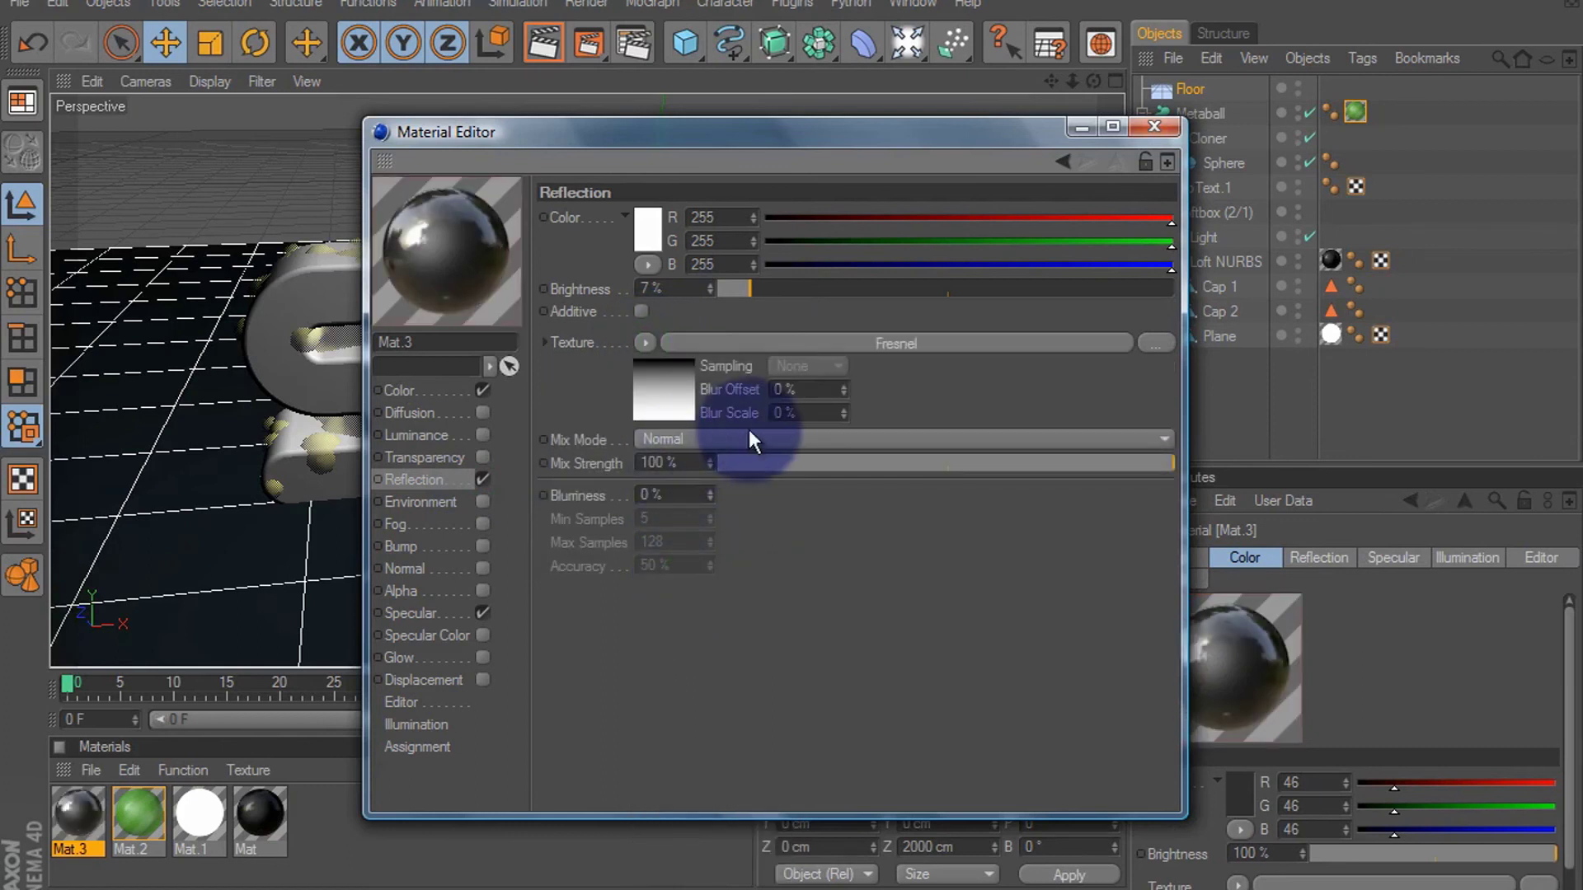
{"action": "left_click_drag", "start_coordinate": [772, 468], "coordinate": [757, 461]}
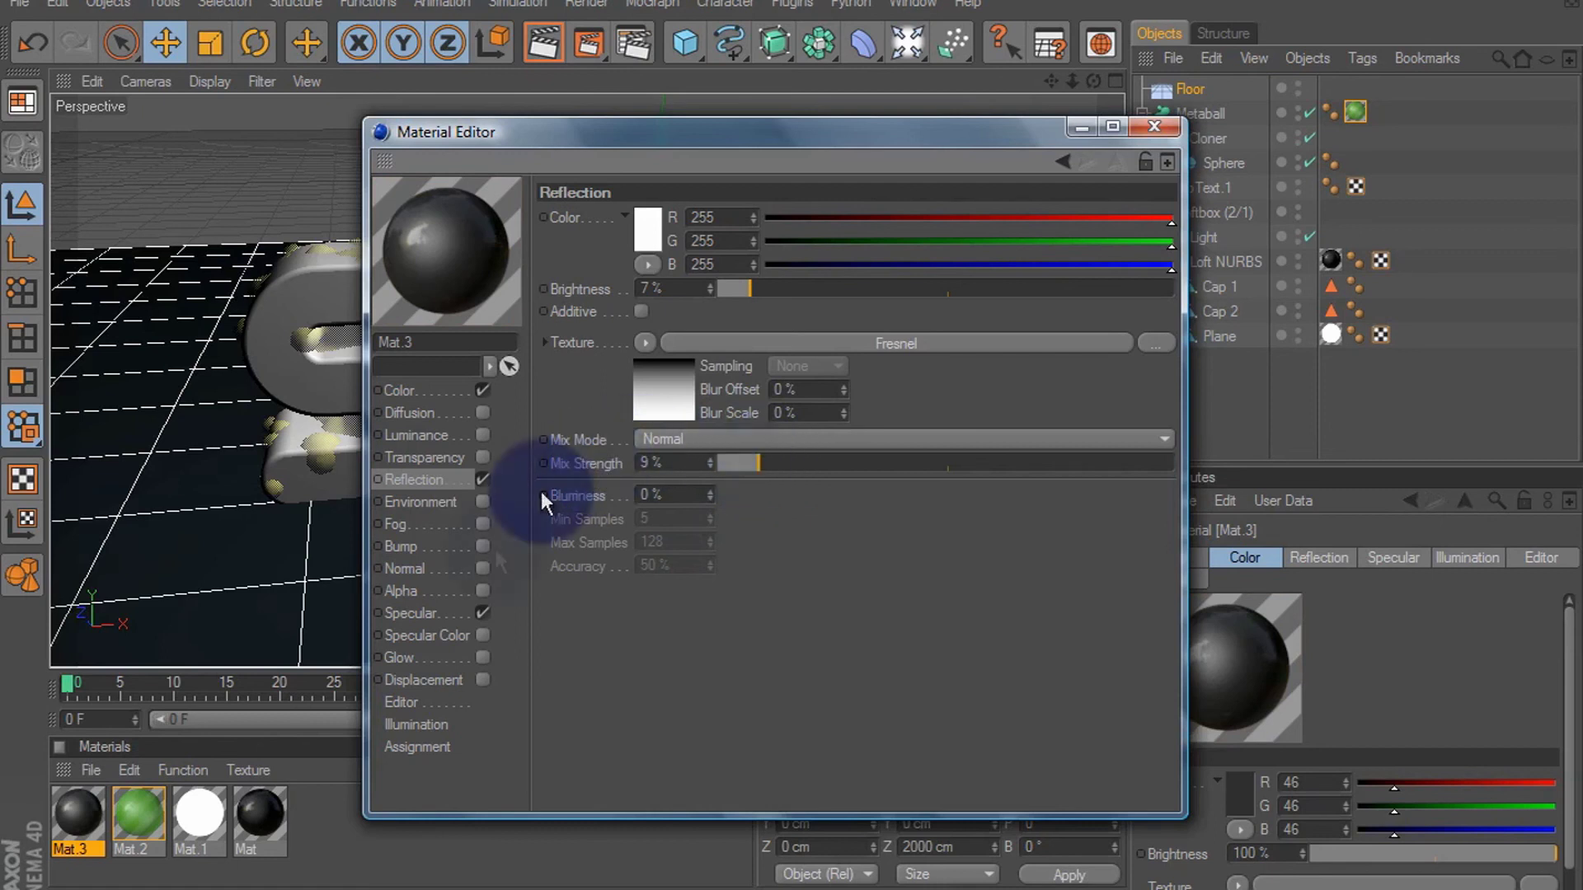
{"action": "left_click", "coordinate": [1155, 127]}
Step: Assign Mat.3 to the MoText.1 object and to the Floor in the Object Manager
{"action": "left_click_drag", "start_coordinate": [69, 816], "coordinate": [1203, 182]}
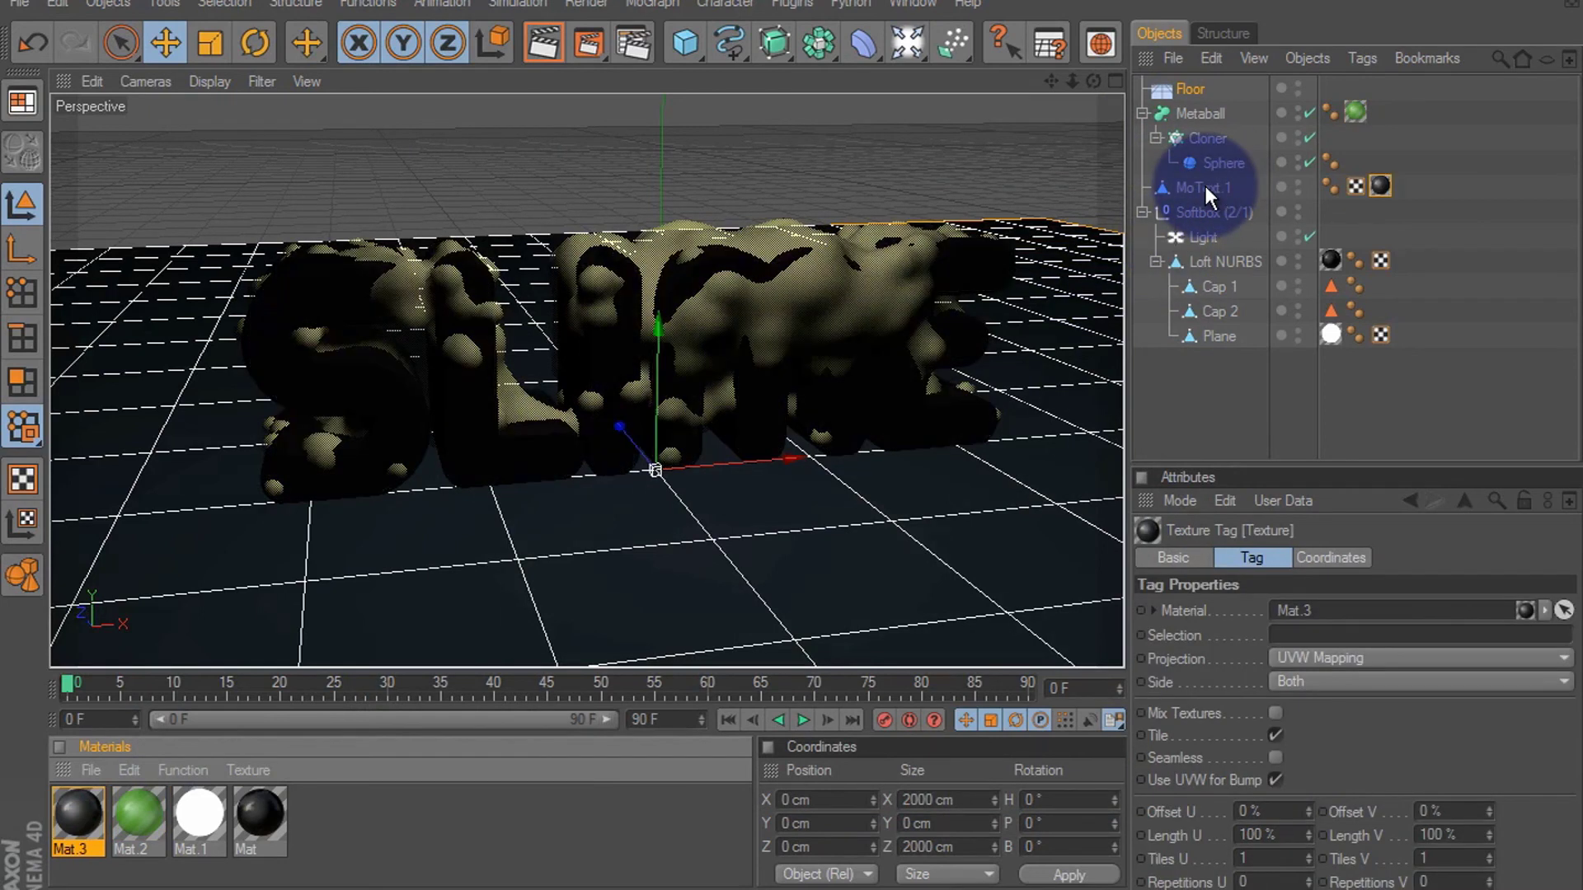
{"action": "left_click_drag", "start_coordinate": [74, 816], "coordinate": [714, 569]}
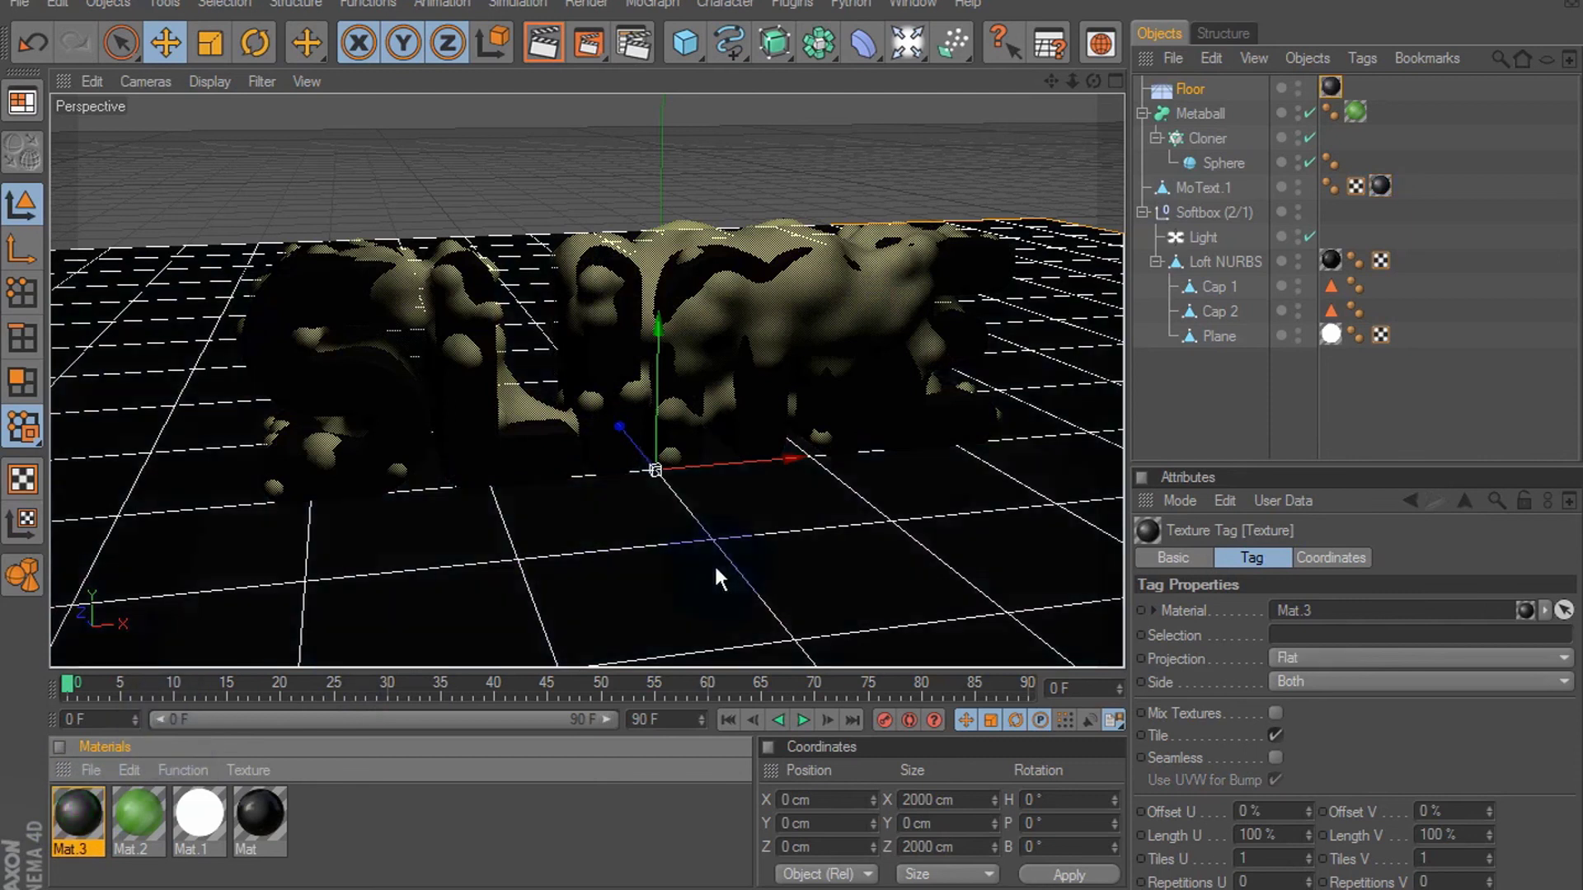
Step: Render the active viewport to preview the green slime over the dark text and floor
{"action": "left_click", "coordinate": [542, 43]}
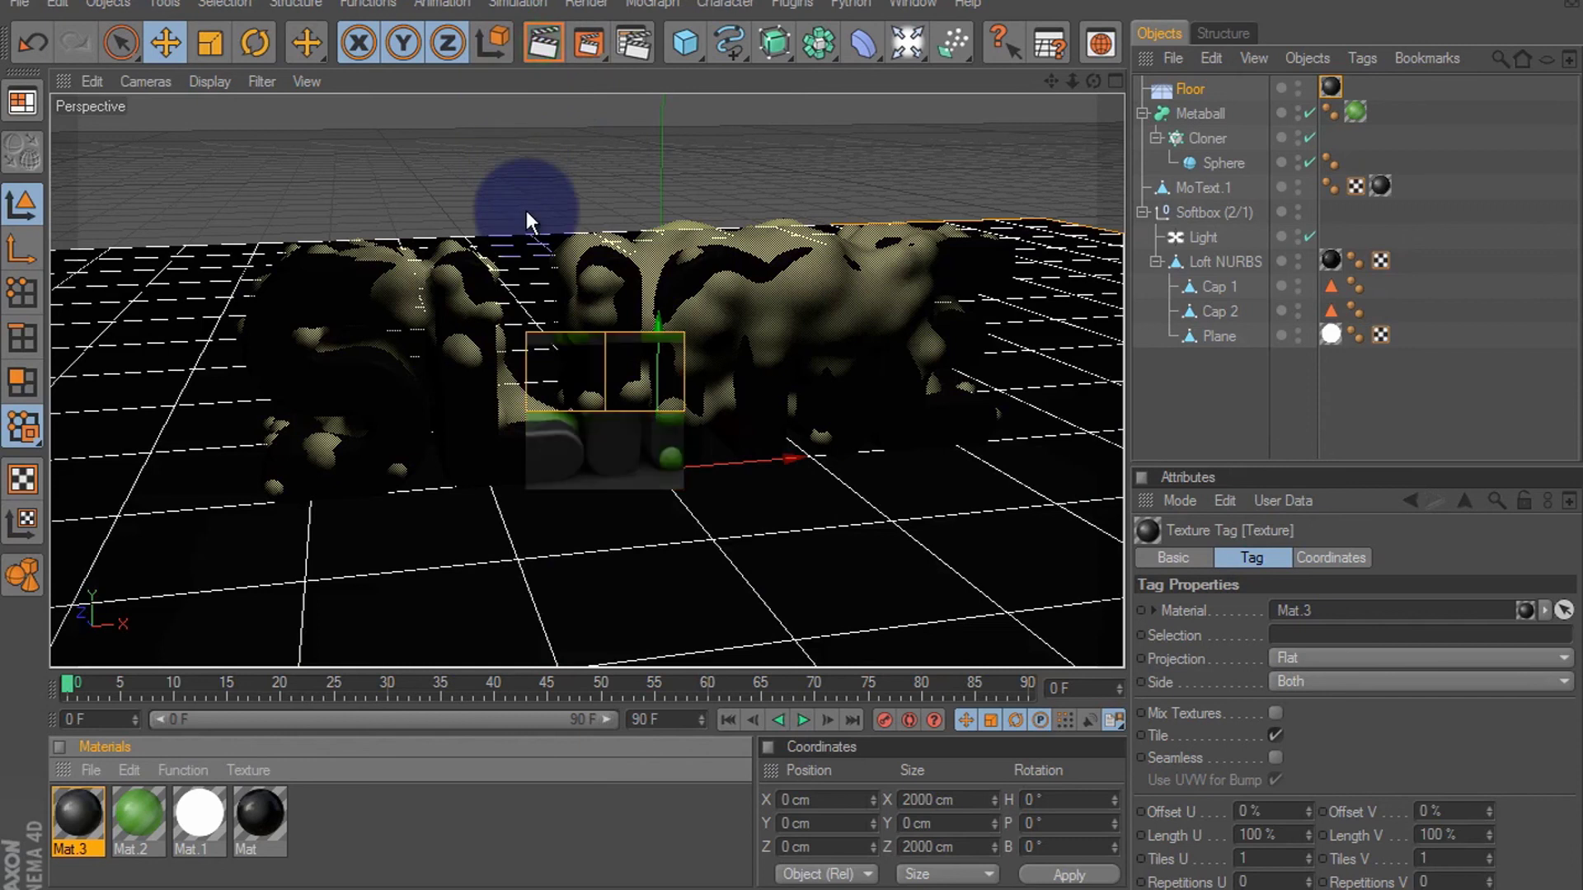